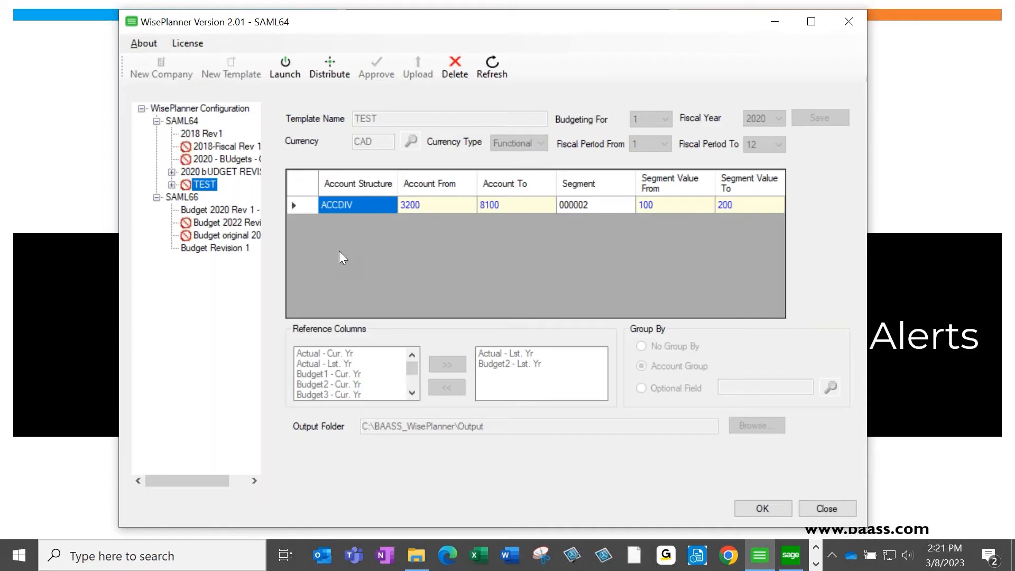
Step: Launch the TEST template under SAML64 in Excel and dismiss the data-loading message
{"action": "right_click", "coordinate": [204, 189]}
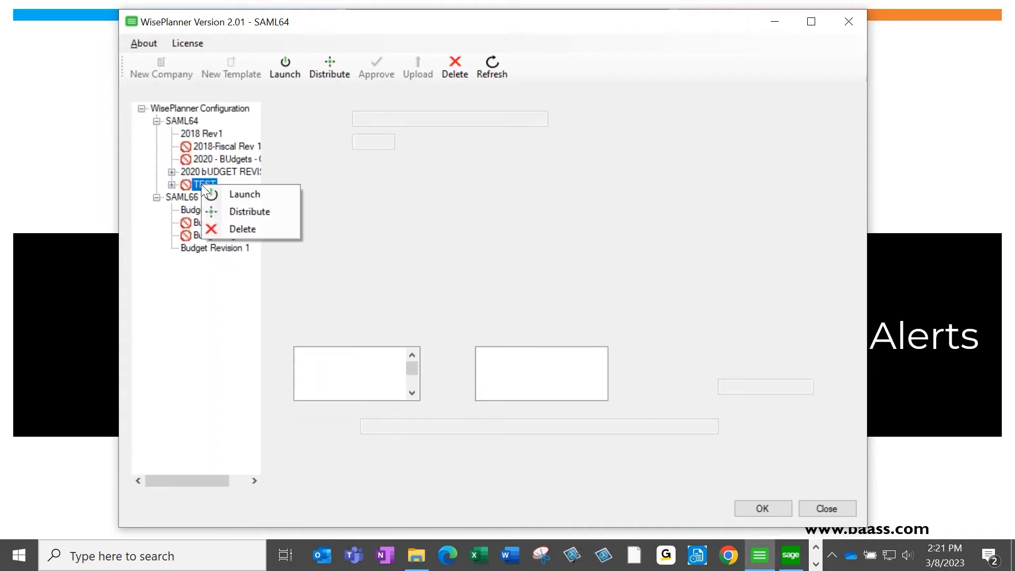
{"action": "left_click", "coordinate": [243, 195]}
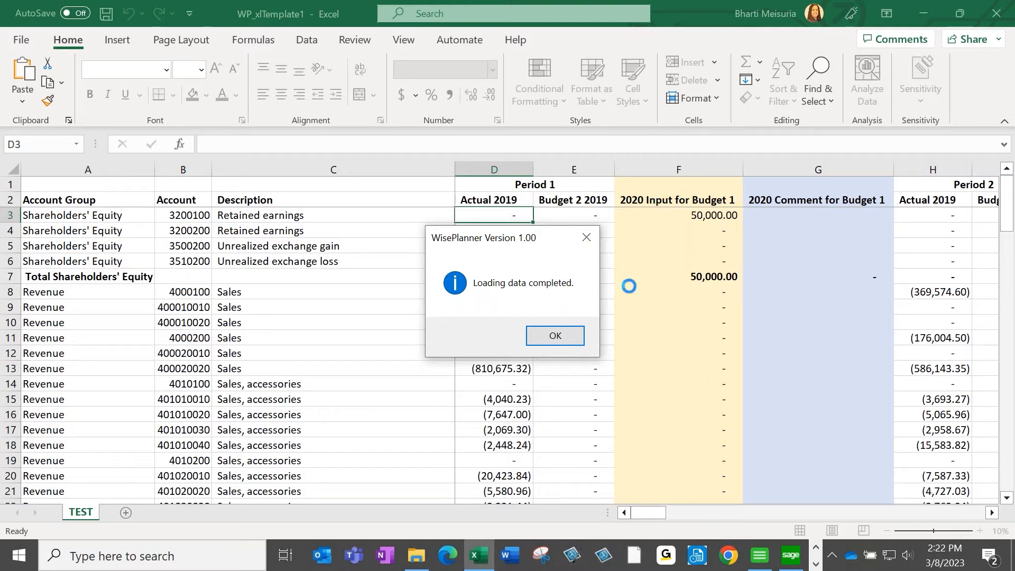
{"action": "left_click", "coordinate": [552, 340]}
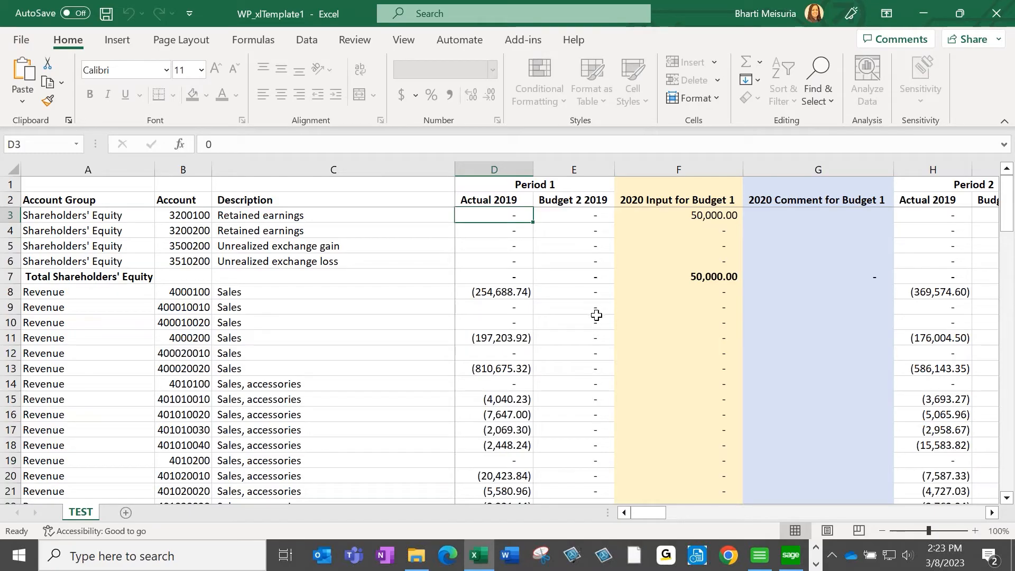
Step: Show the WisePlanner add-in commands for the TEST budget sheet
{"action": "scroll", "coordinate": [596, 315], "scroll_direction": "down", "scroll_amount": 8}
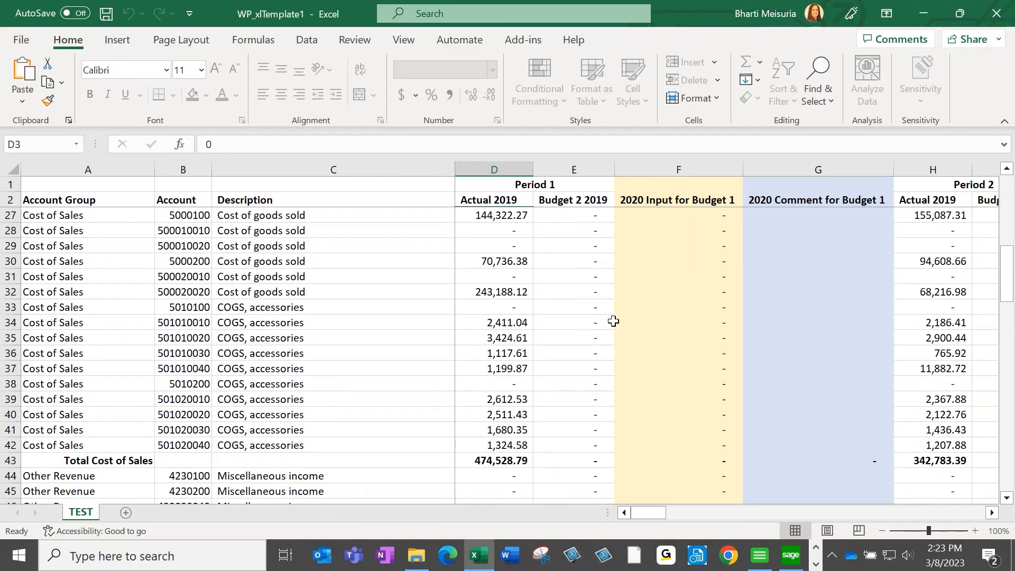
{"action": "left_click", "coordinate": [662, 318]}
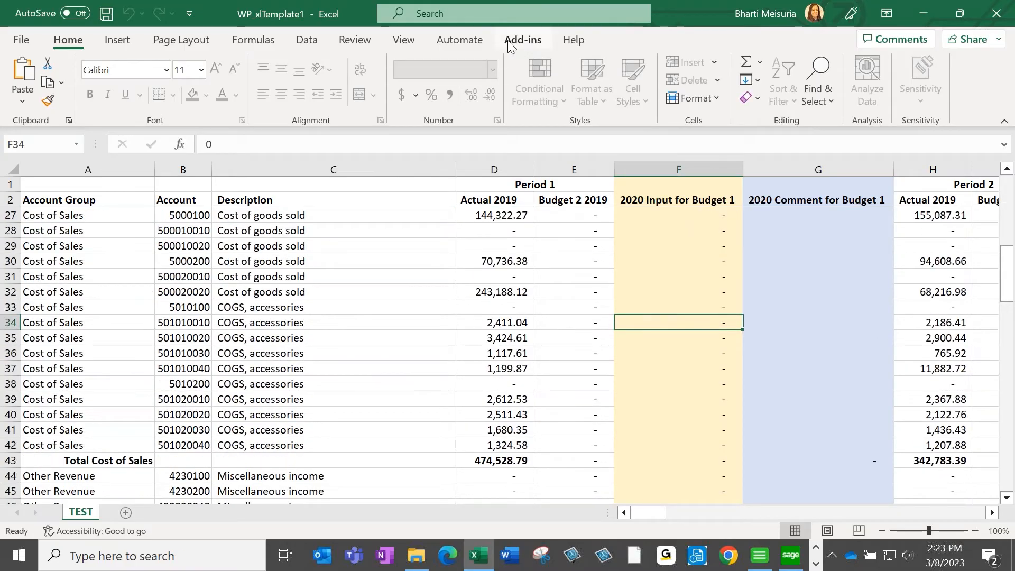
{"action": "left_click", "coordinate": [523, 42]}
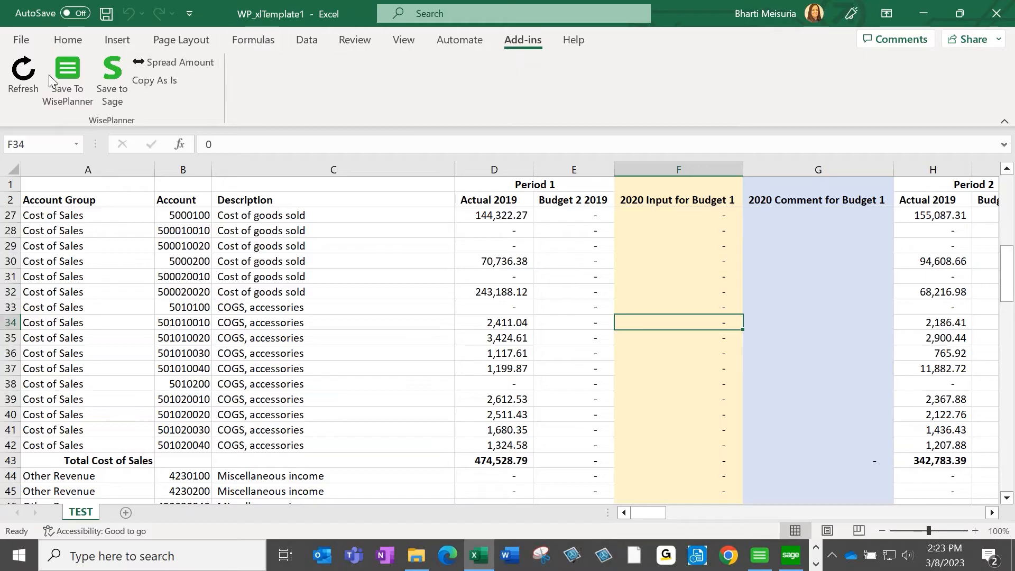
{"action": "left_click", "coordinate": [22, 81]}
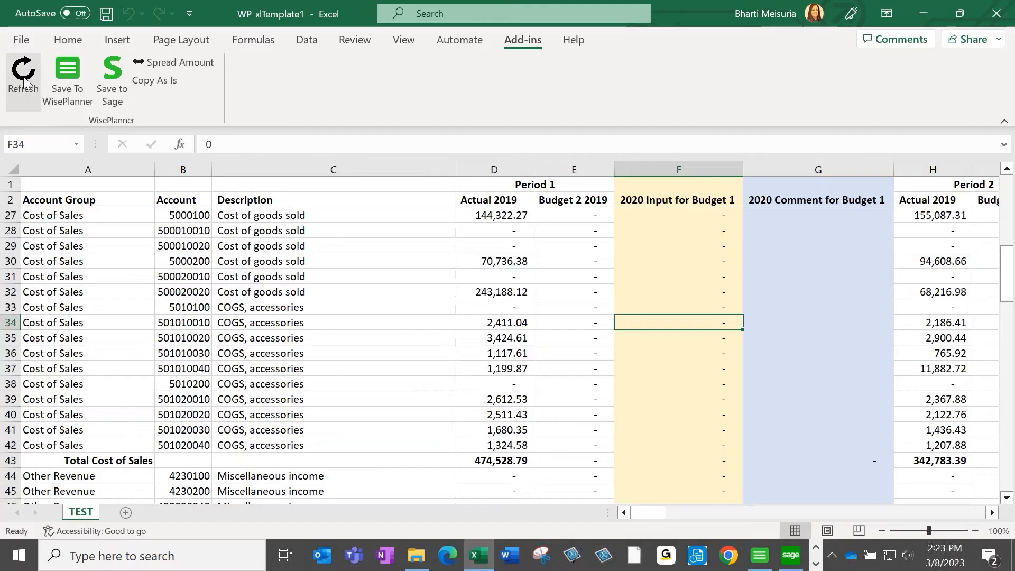
Step: Review the Period 1 Actual 2019 figure for Accounting and legal fees in row 64 and its 2020 budget input cell
{"action": "scroll", "coordinate": [504, 303], "scroll_direction": "down", "scroll_amount": 3}
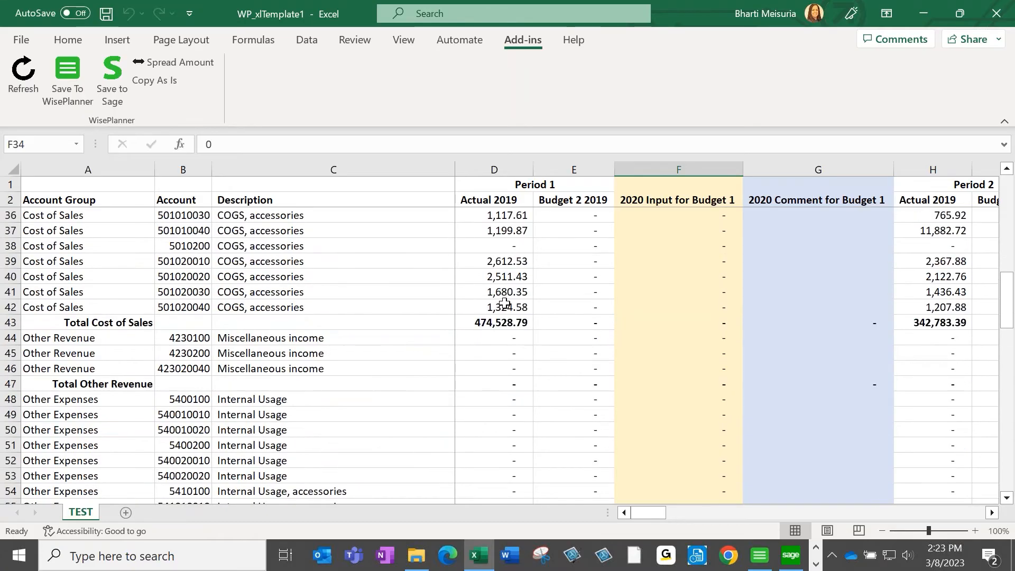
{"action": "scroll", "coordinate": [504, 303], "scroll_direction": "down", "scroll_amount": 8}
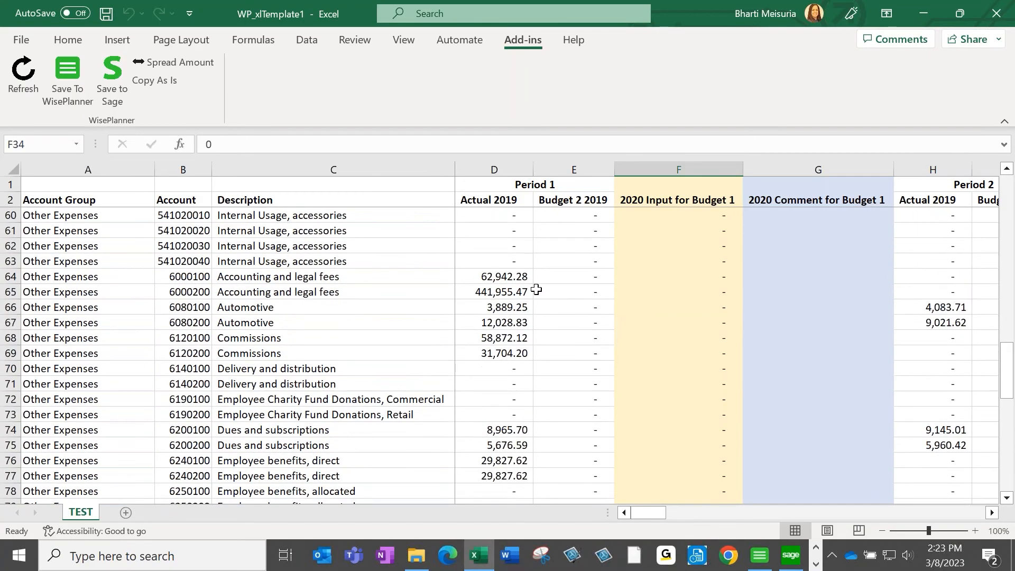
{"action": "left_click", "coordinate": [499, 202]}
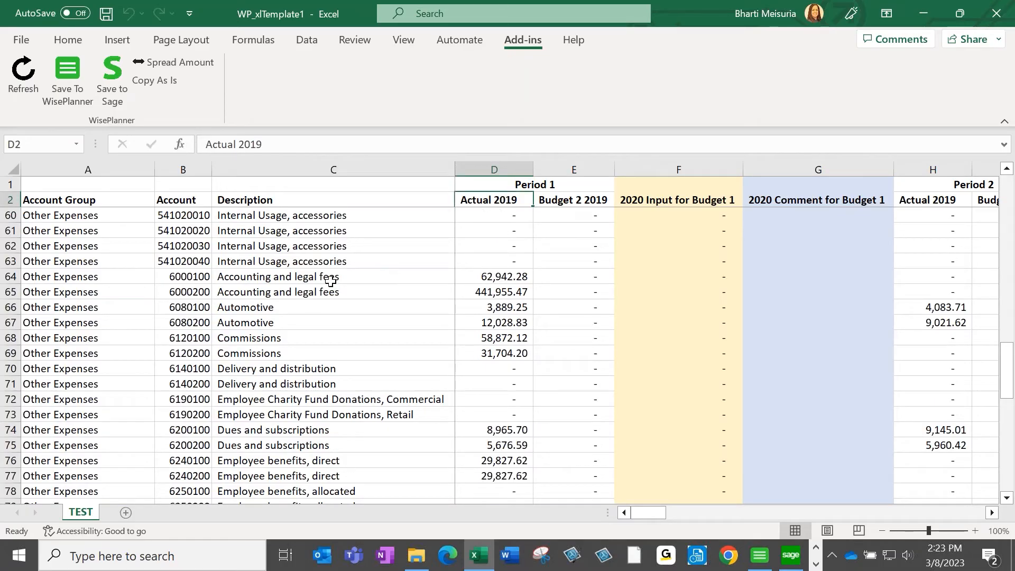
{"action": "left_click_drag", "start_coordinate": [331, 280], "coordinate": [500, 280]}
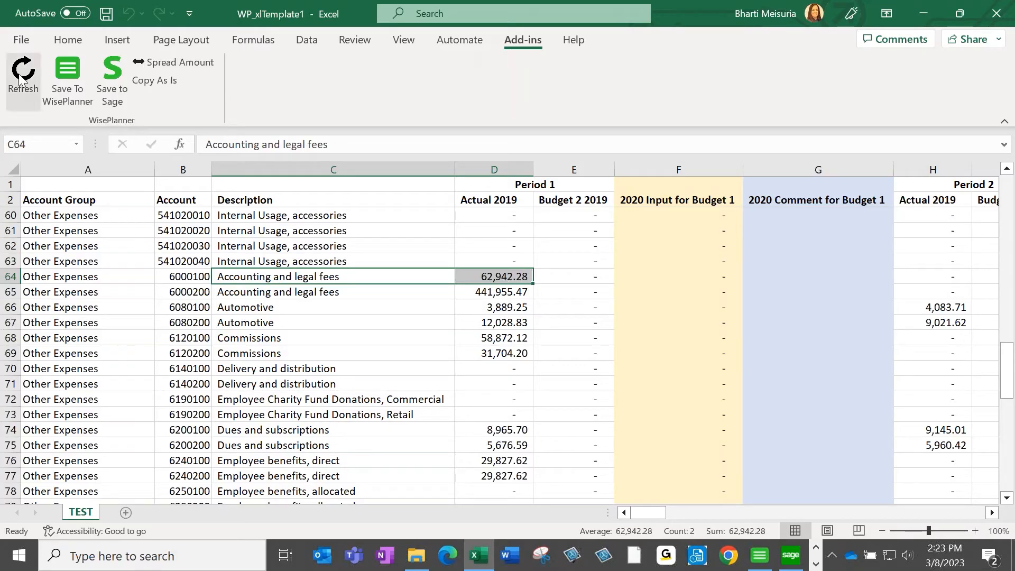
{"action": "left_click", "coordinate": [685, 279]}
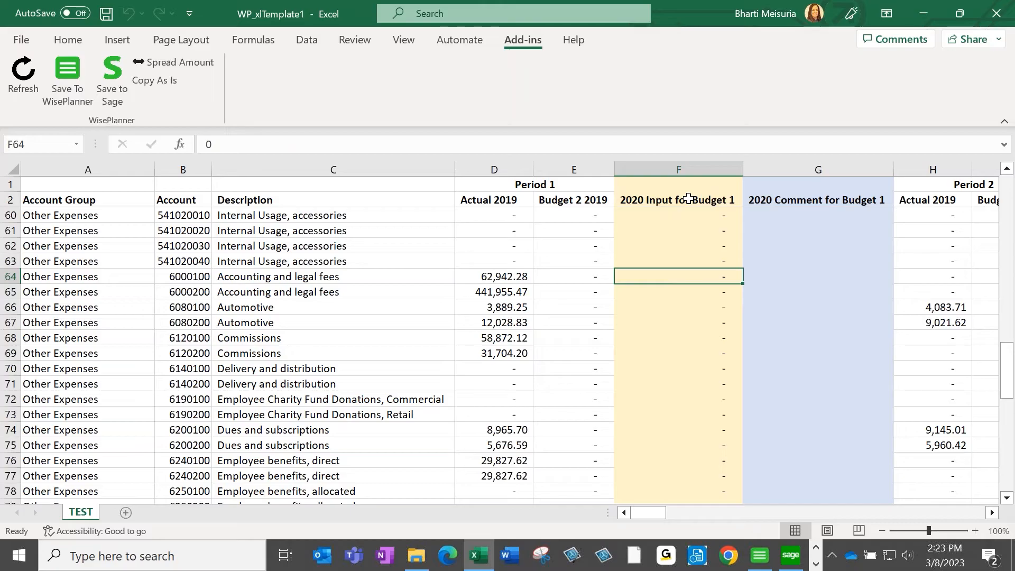
Step: Examine the period column blocks across the sheet as far as Period 5 and return to Period 3
{"action": "key", "text": "Right"}
{"action": "key", "text": "Right"}
{"action": "key", "text": "Right"}
{"action": "key", "text": "Right"}
{"action": "key", "text": "Right"}
{"action": "key", "text": "Right"}
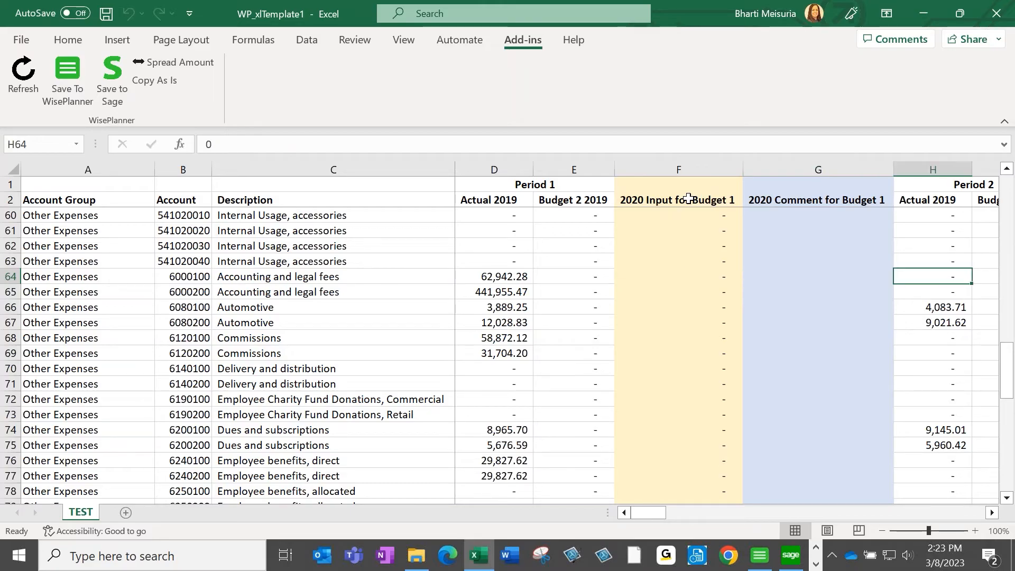
{"action": "key", "text": "Right"}
{"action": "key", "text": "Right"}
{"action": "key", "text": "Right"}
{"action": "key", "text": "Right"}
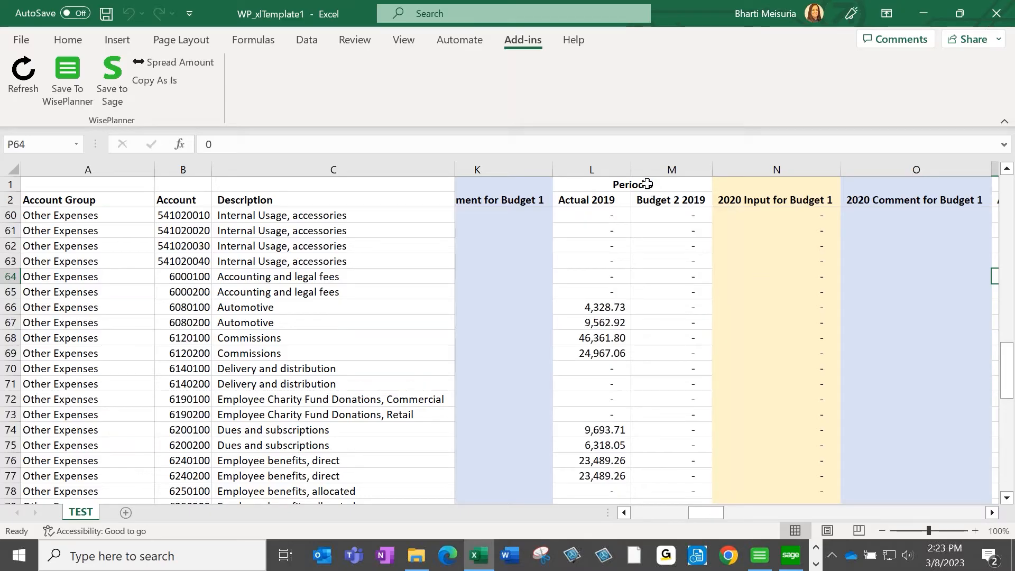
{"action": "left_click", "coordinate": [709, 182]}
{"action": "key", "text": "Right"}
{"action": "key", "text": "Right"}
{"action": "key", "text": "Right"}
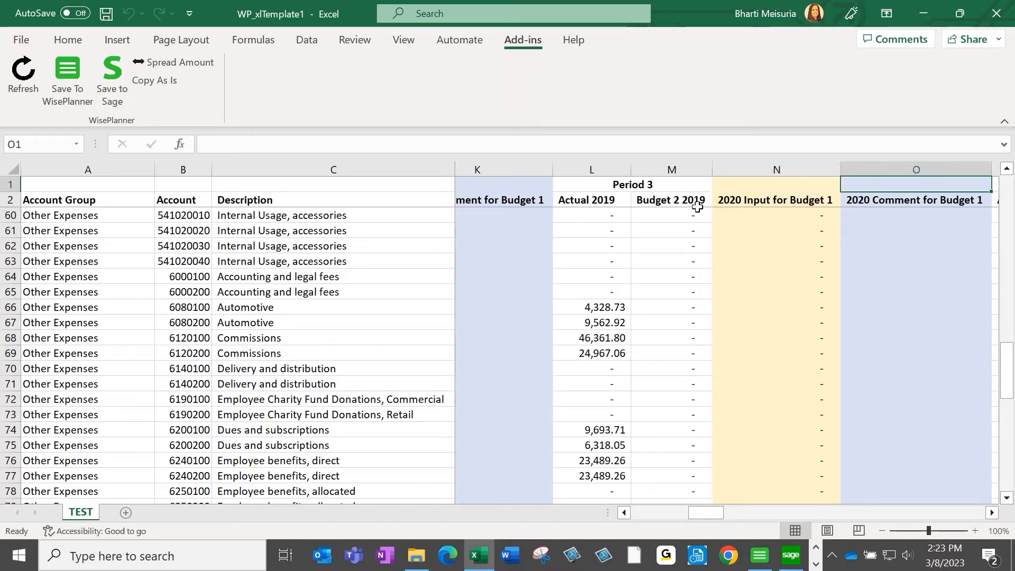
{"action": "key", "text": "Right"}
{"action": "key", "text": "Right"}
{"action": "key", "text": "Right"}
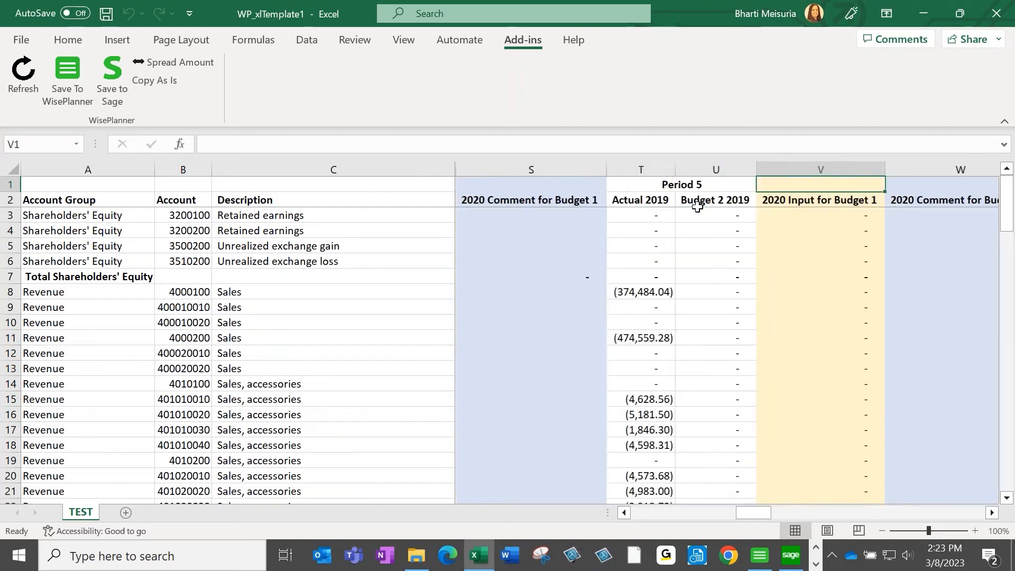
{"action": "key", "text": "Left"}
{"action": "key", "text": "Left"}
{"action": "key", "text": "Left"}
{"action": "key", "text": "Left"}
{"action": "key", "text": "Left"}
{"action": "key", "text": "Left"}
{"action": "key", "text": "Left"}
{"action": "key", "text": "Left"}
{"action": "key", "text": "Left"}
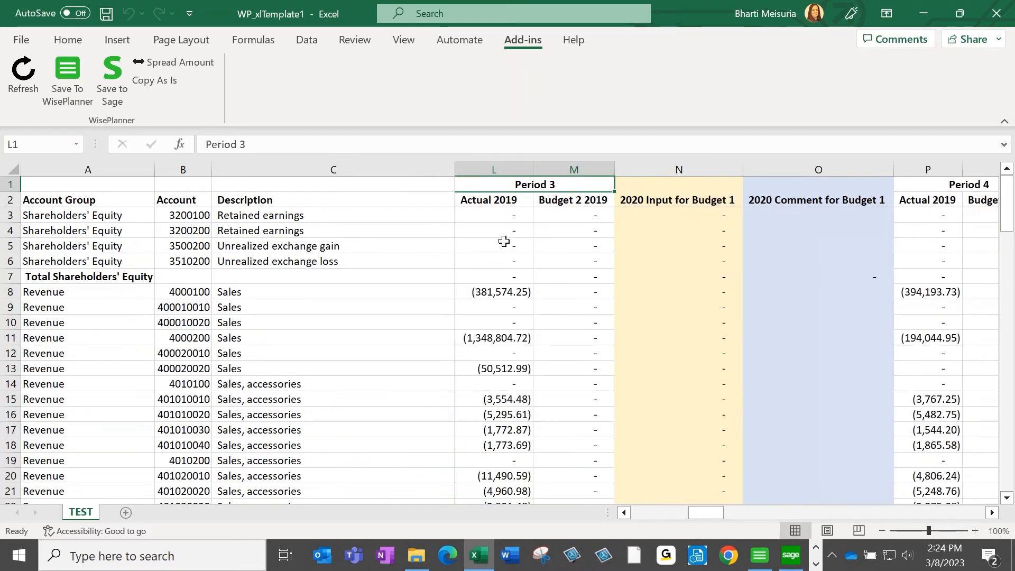
Step: Examine the Period 3 reference columns Actual 2019 and Budget 2 2019 for the revenue and expense accounts
{"action": "left_click", "coordinate": [503, 245]}
{"action": "left_click", "coordinate": [497, 352]}
{"action": "left_click", "coordinate": [571, 306]}
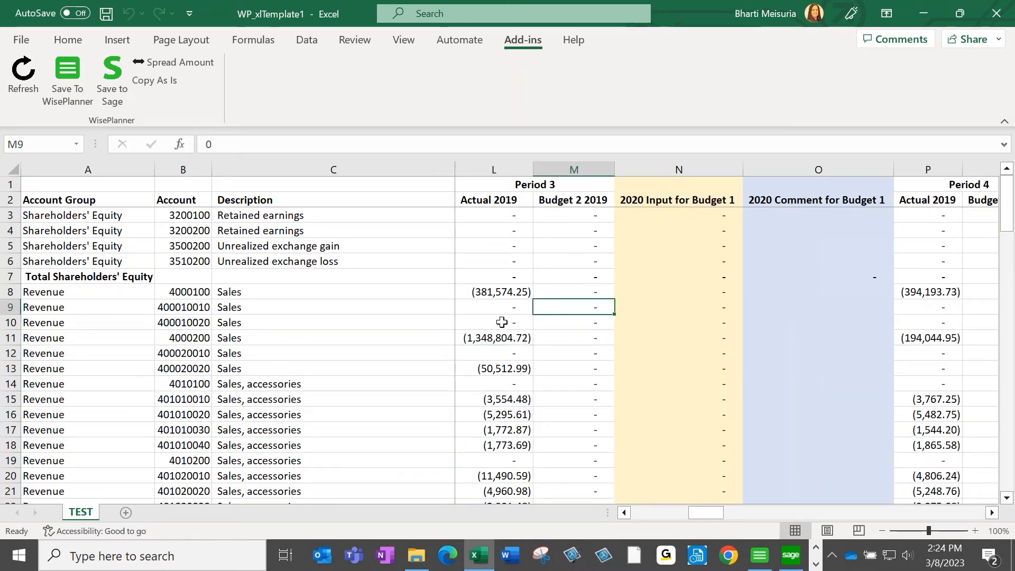
{"action": "left_click", "coordinate": [564, 337]}
{"action": "left_click", "coordinate": [578, 295]}
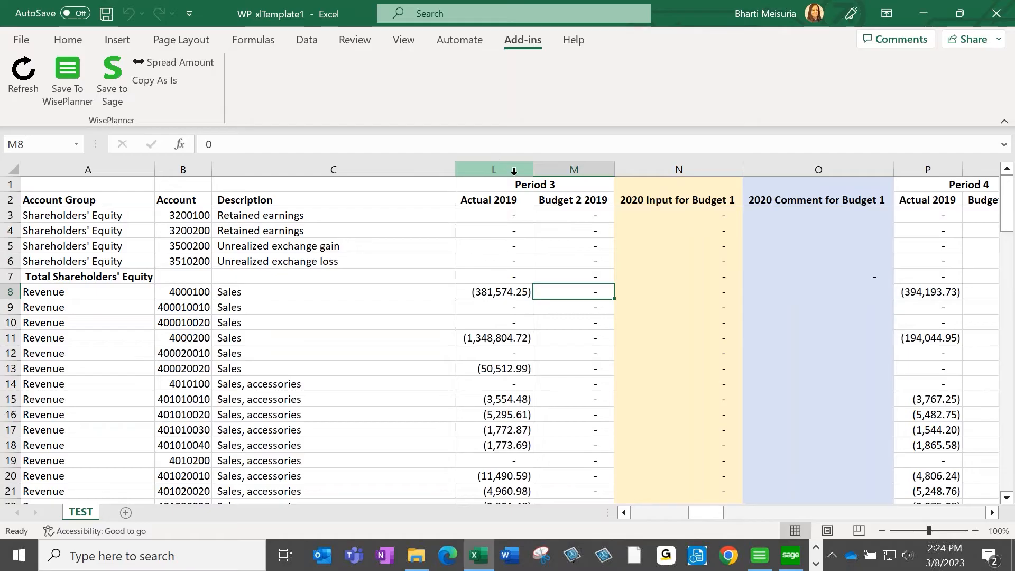
{"action": "left_click_drag", "start_coordinate": [514, 171], "coordinate": [576, 171]}
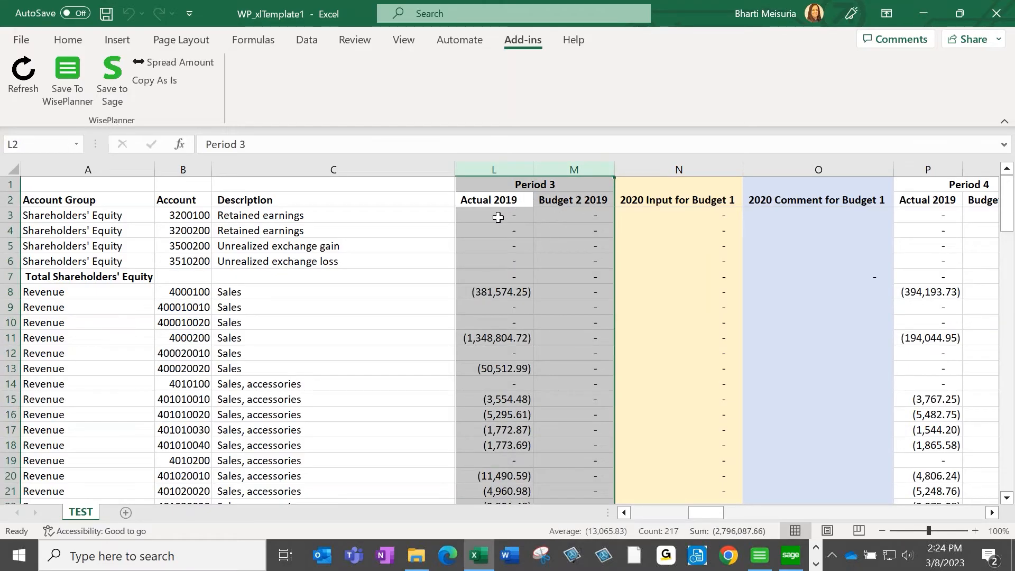
{"action": "left_click", "coordinate": [496, 291]}
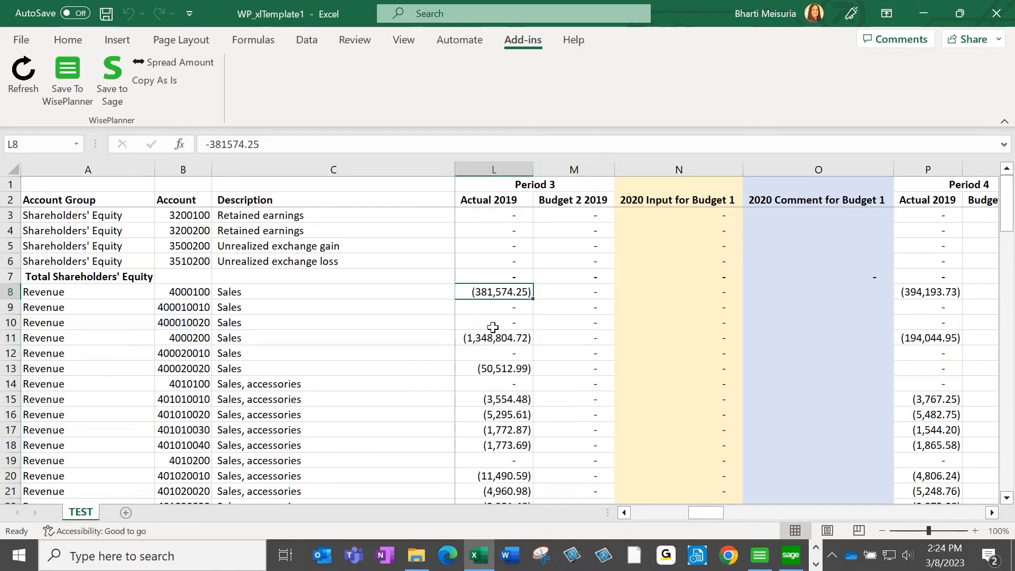
{"action": "scroll", "coordinate": [493, 327], "scroll_direction": "down", "scroll_amount": 20}
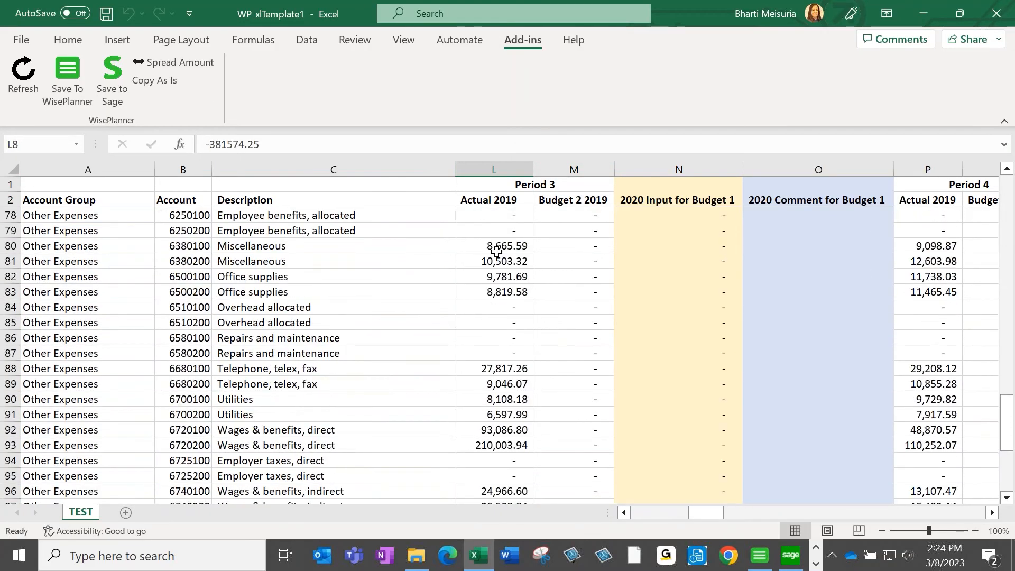
{"action": "left_click_drag", "start_coordinate": [494, 168], "coordinate": [601, 172]}
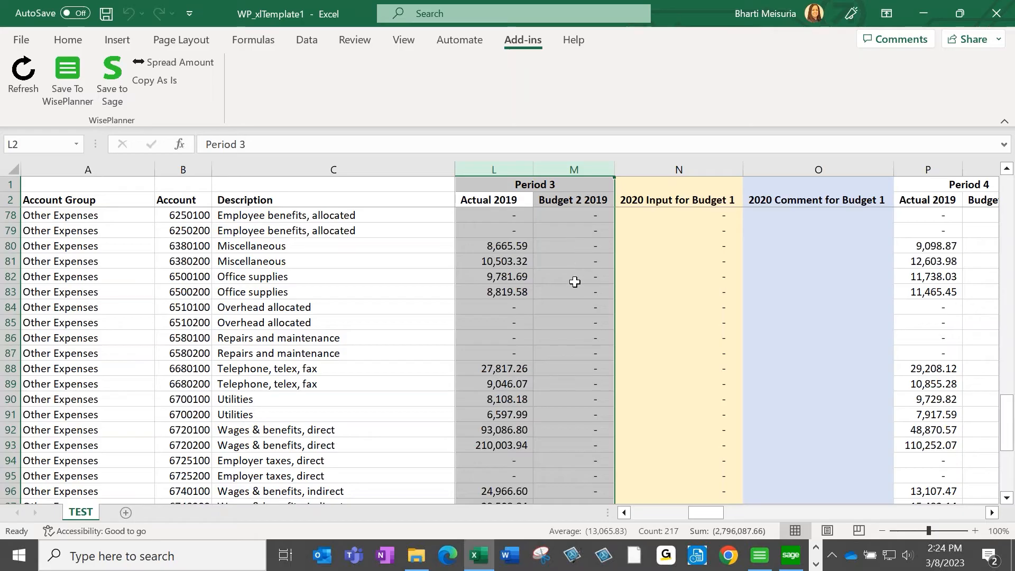
{"action": "left_click", "coordinate": [689, 243]}
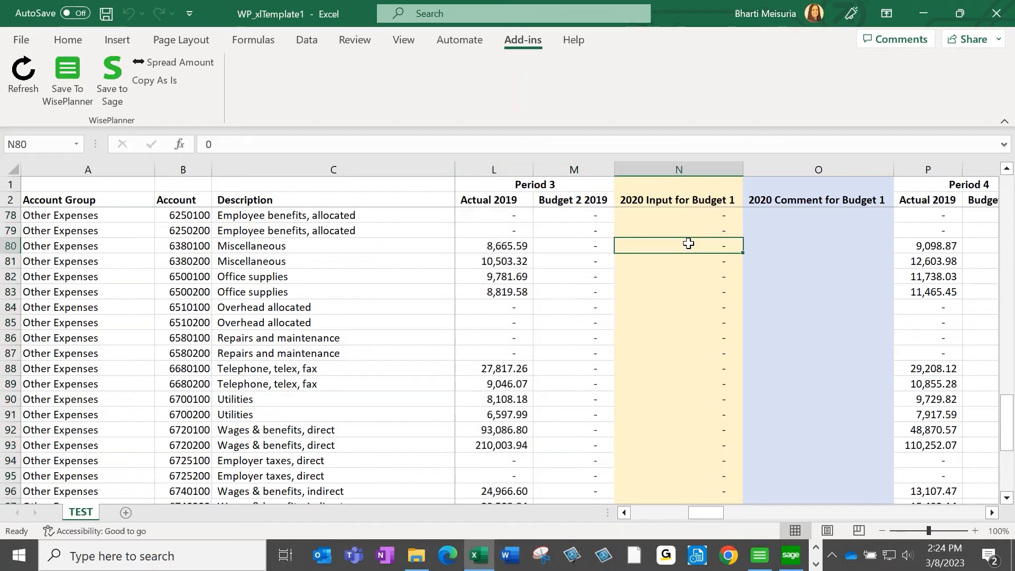
{"action": "type", "text": "5555"}
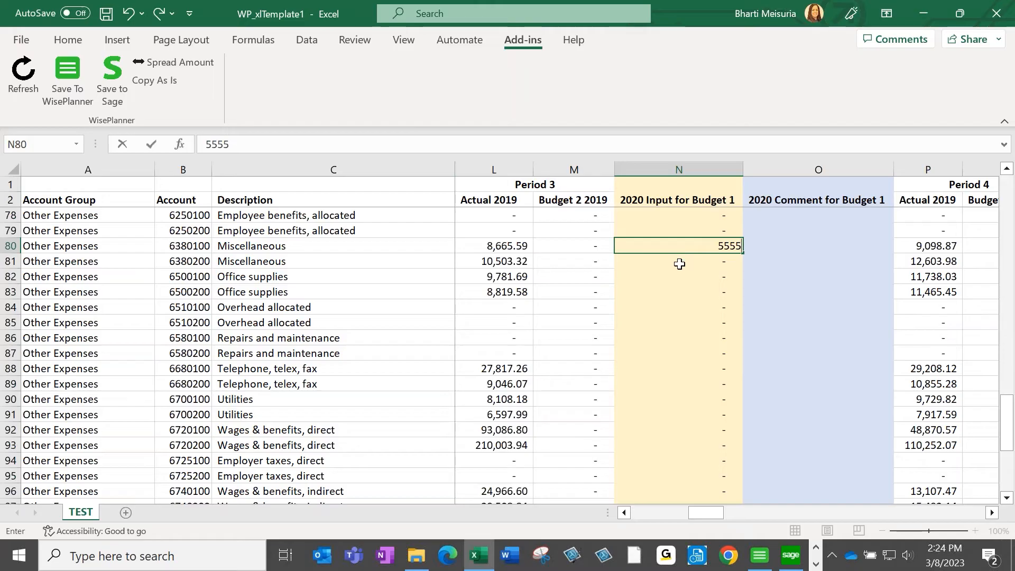
{"action": "key", "text": "Escape"}
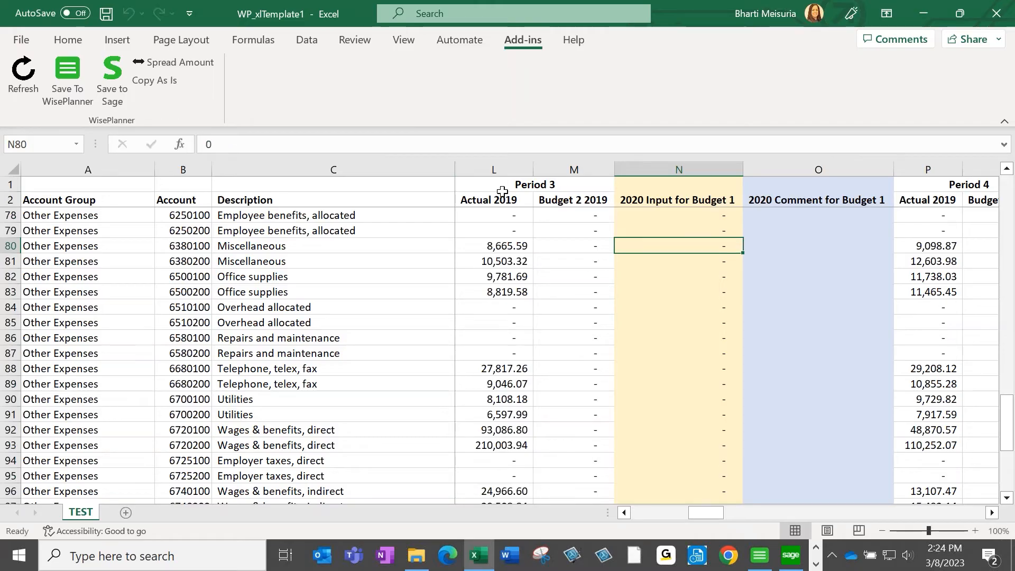
Step: Look through the Other Expenses accounts for one to budget in Period 3
{"action": "scroll", "coordinate": [298, 375], "scroll_direction": "up", "scroll_amount": 3}
{"action": "scroll", "coordinate": [298, 375], "scroll_direction": "up", "scroll_amount": 5}
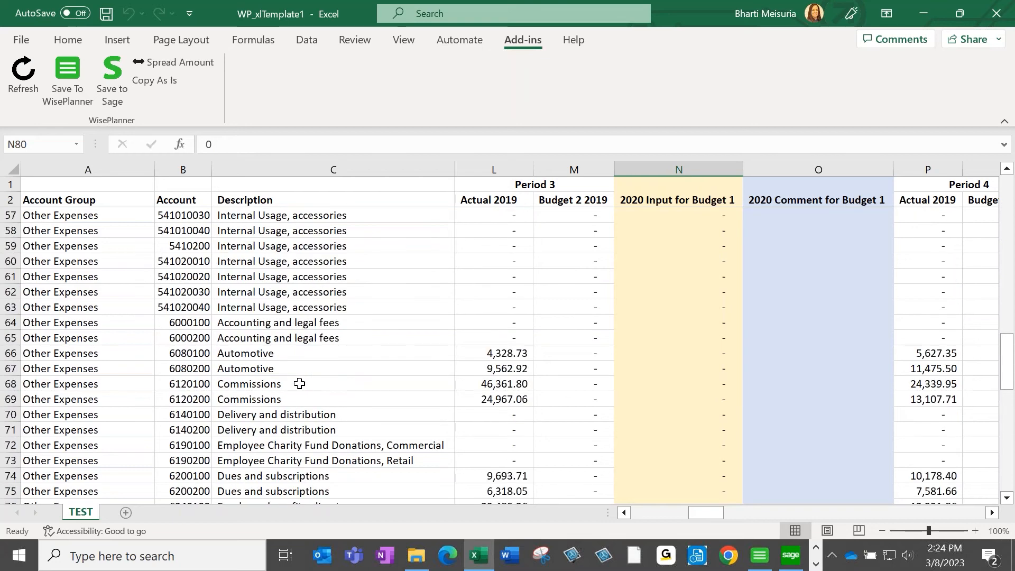
{"action": "scroll", "coordinate": [298, 378], "scroll_direction": "down", "scroll_amount": 3}
{"action": "scroll", "coordinate": [299, 383], "scroll_direction": "up", "scroll_amount": 5}
{"action": "scroll", "coordinate": [299, 383], "scroll_direction": "down", "scroll_amount": 7}
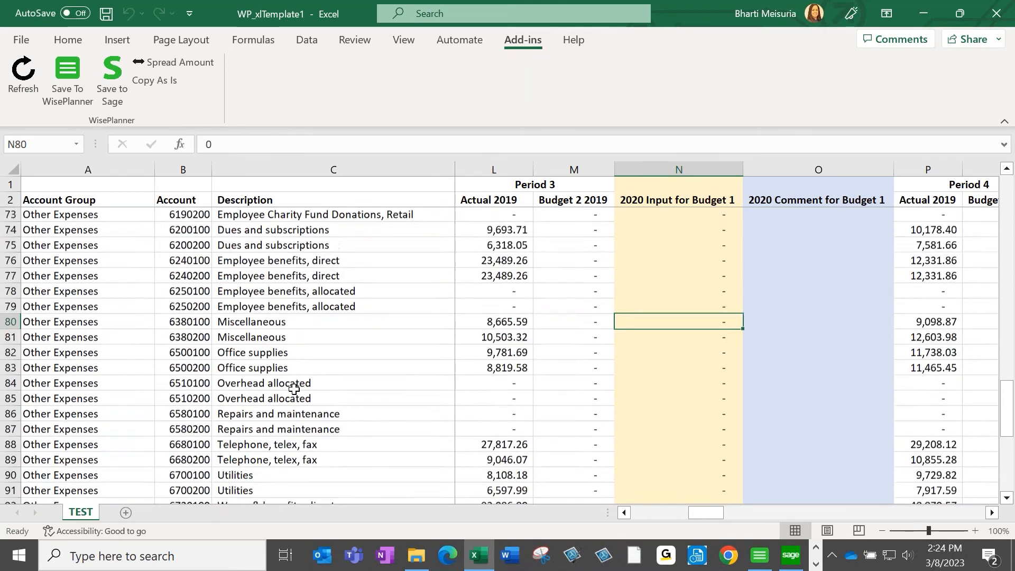
{"action": "scroll", "coordinate": [294, 388], "scroll_direction": "down", "scroll_amount": 3}
{"action": "scroll", "coordinate": [296, 388], "scroll_direction": "up", "scroll_amount": 1}
{"action": "scroll", "coordinate": [296, 387], "scroll_direction": "up", "scroll_amount": 4}
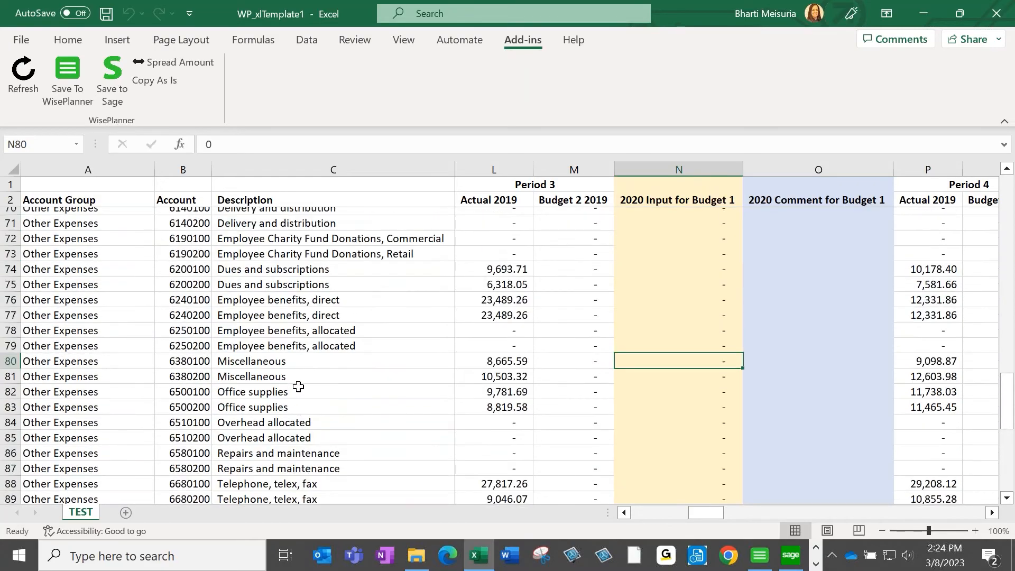
Step: Check the Dues and subscriptions entry in row 74 and select its Period 3 budget input cell, N74
{"action": "left_click", "coordinate": [414, 377]}
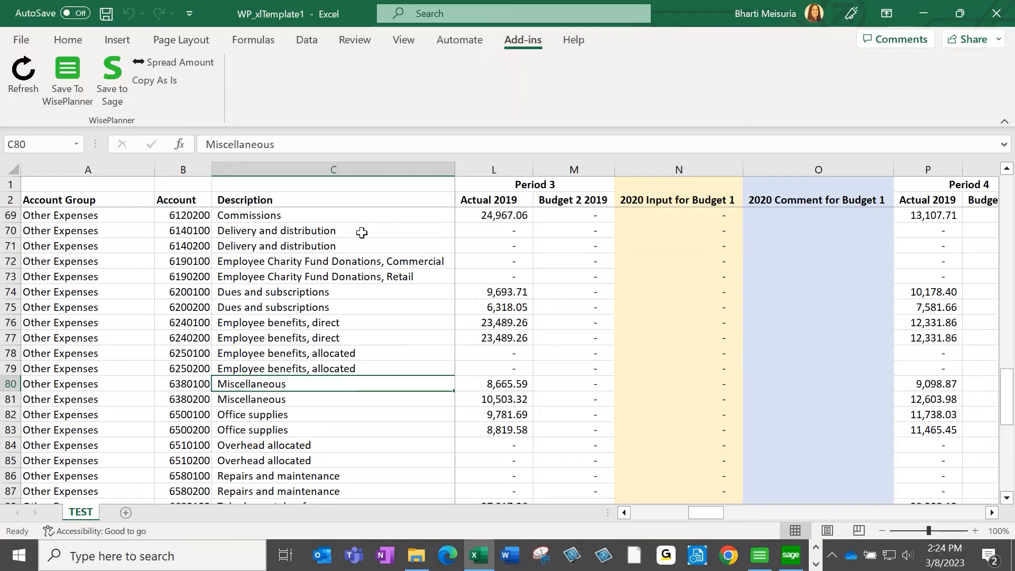
{"action": "left_click", "coordinate": [263, 291]}
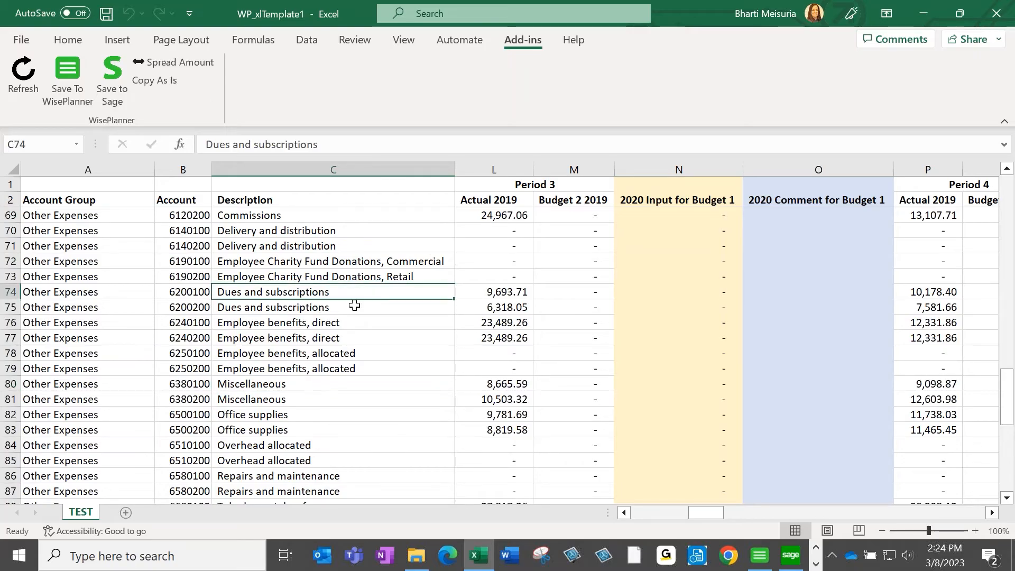
{"action": "left_click", "coordinate": [484, 288]}
{"action": "left_click", "coordinate": [189, 295]}
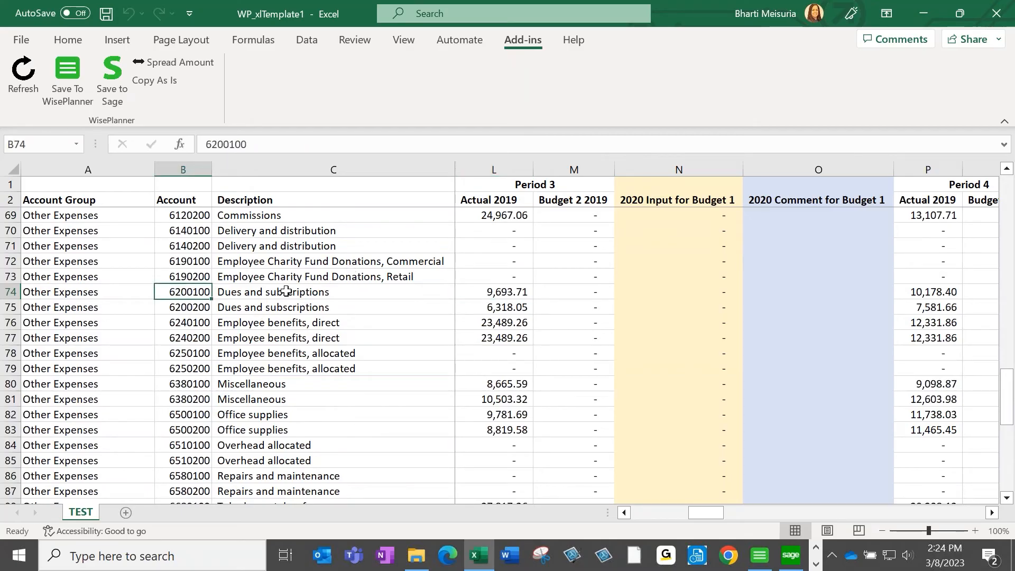
{"action": "left_click", "coordinate": [500, 291]}
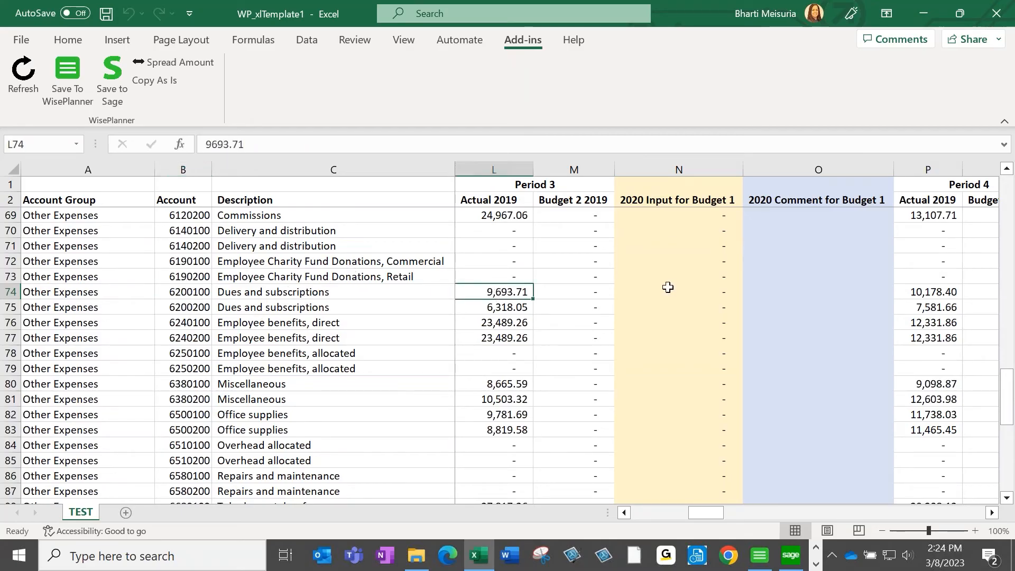
{"action": "left_click", "coordinate": [662, 286]}
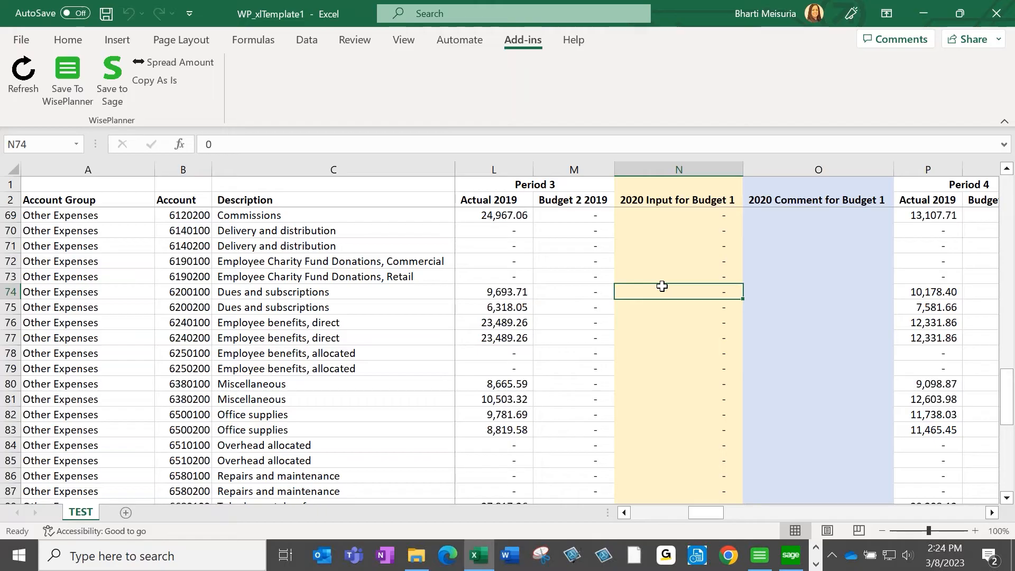
{"action": "key", "text": "alt"}
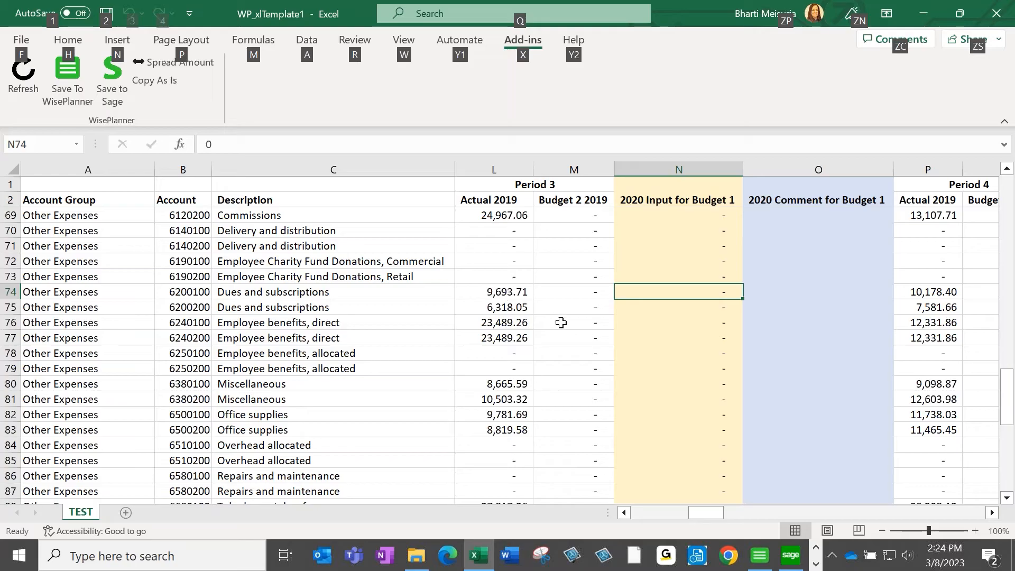
Step: Switch to the Sage 300 G/L Budget Maintenance window for Dues and subscriptions and move it clear of the period headings
{"action": "key", "text": "alt+Tab"}
{"action": "key", "text": "alt+Tab"}
{"action": "key", "text": "alt+shift+Tab"}
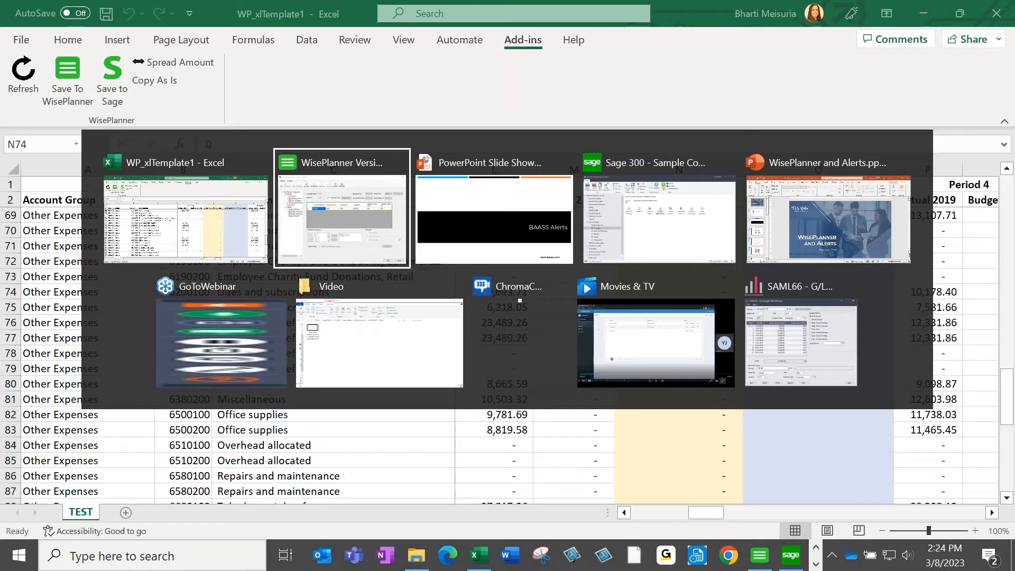
{"action": "key", "text": "alt+Tab"}
{"action": "key", "text": "alt+Tab"}
{"action": "key", "text": "alt+Tab"}
{"action": "key", "text": "alt+Tab"}
{"action": "key", "text": "alt+Tab"}
{"action": "key", "text": "alt+Tab"}
{"action": "key", "text": "alt+Tab"}
{"action": "key", "text": "alt+Tab"}
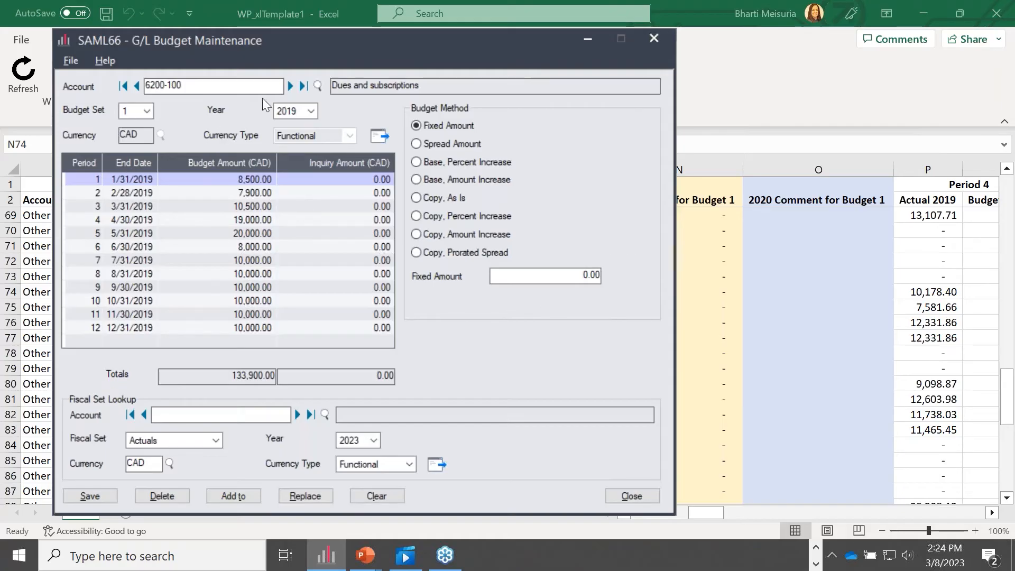
{"action": "left_click_drag", "start_coordinate": [263, 48], "coordinate": [481, 223]}
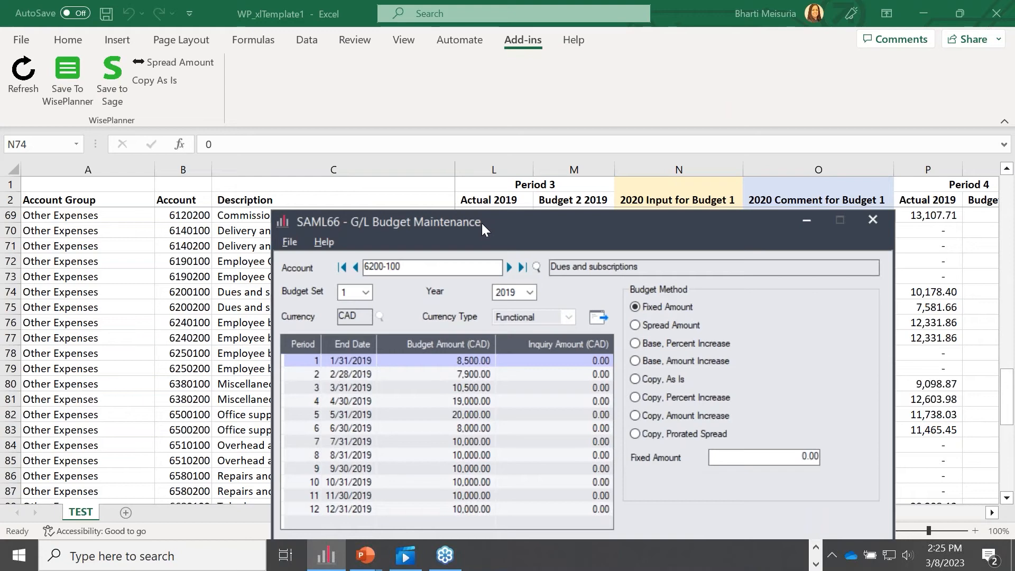
Step: View the 2019 Dues and subscriptions budget under Budget Sets 3 and 2, then return to Budget Set 1
{"action": "left_click", "coordinate": [363, 292]}
{"action": "left_click", "coordinate": [353, 317]}
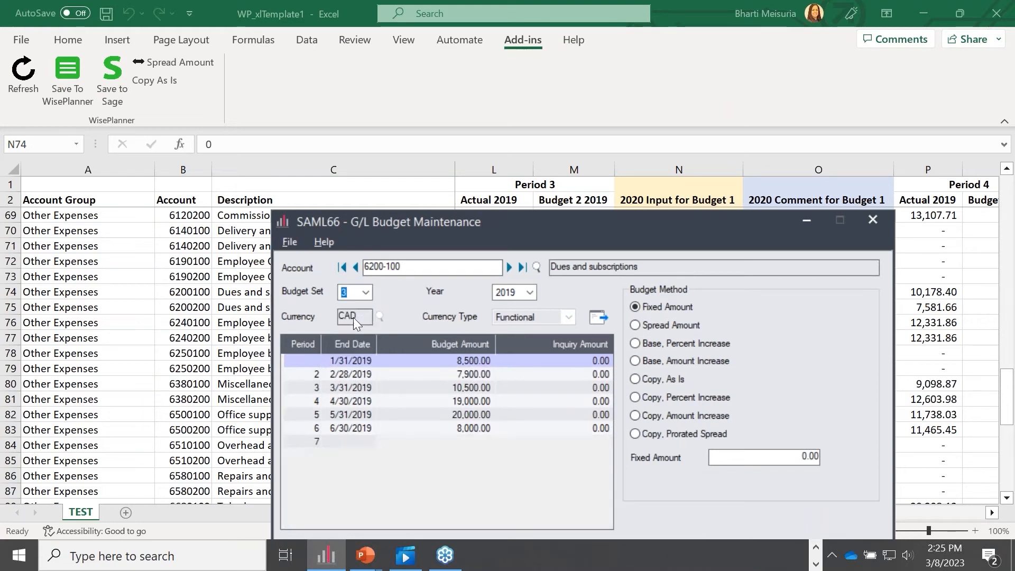
{"action": "left_click_drag", "start_coordinate": [373, 223], "coordinate": [291, 118]}
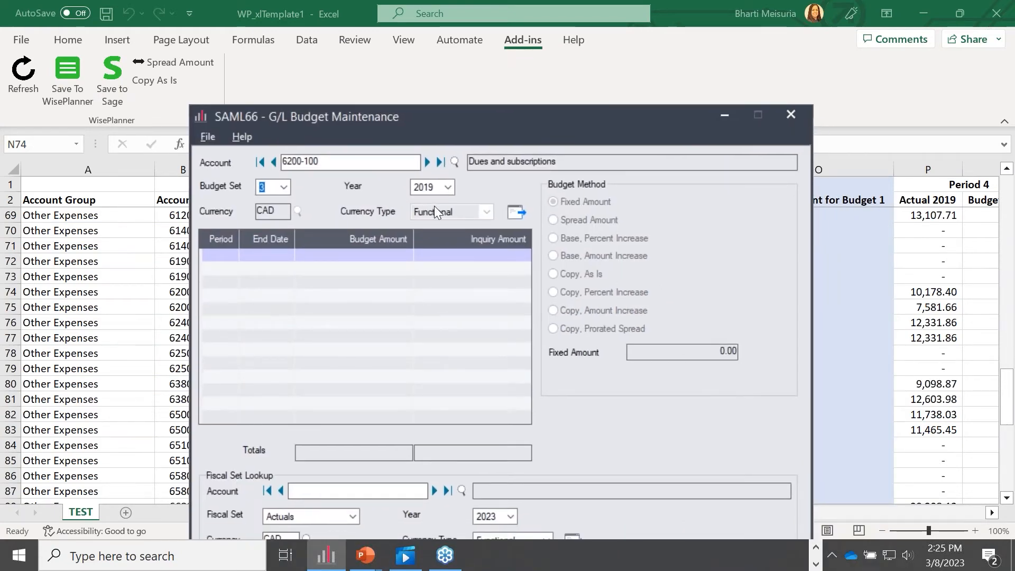
{"action": "left_click", "coordinate": [511, 212]}
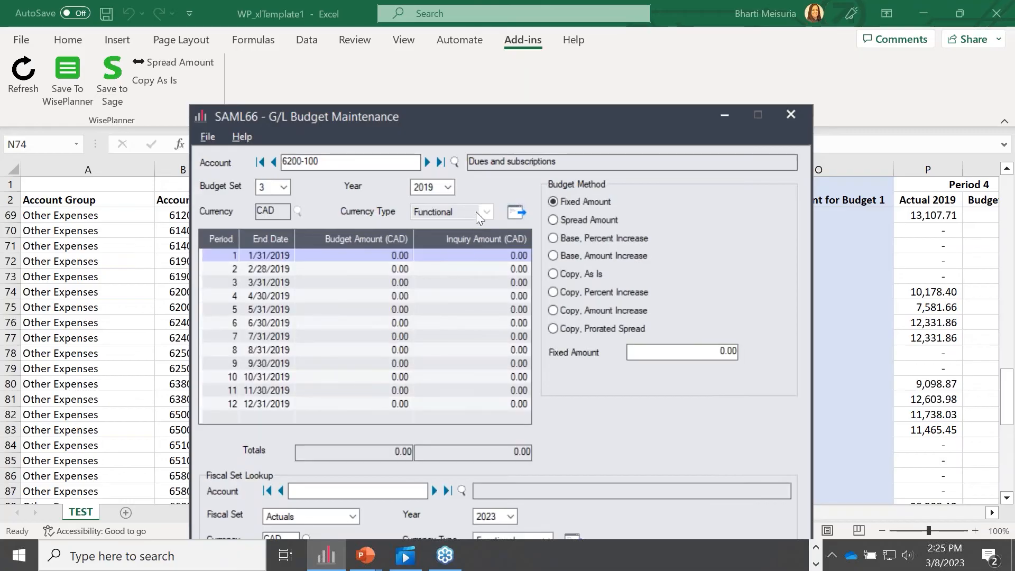
{"action": "left_click_drag", "start_coordinate": [453, 120], "coordinate": [607, 409]}
{"action": "scroll", "coordinate": [565, 362], "scroll_direction": "down", "scroll_amount": 1}
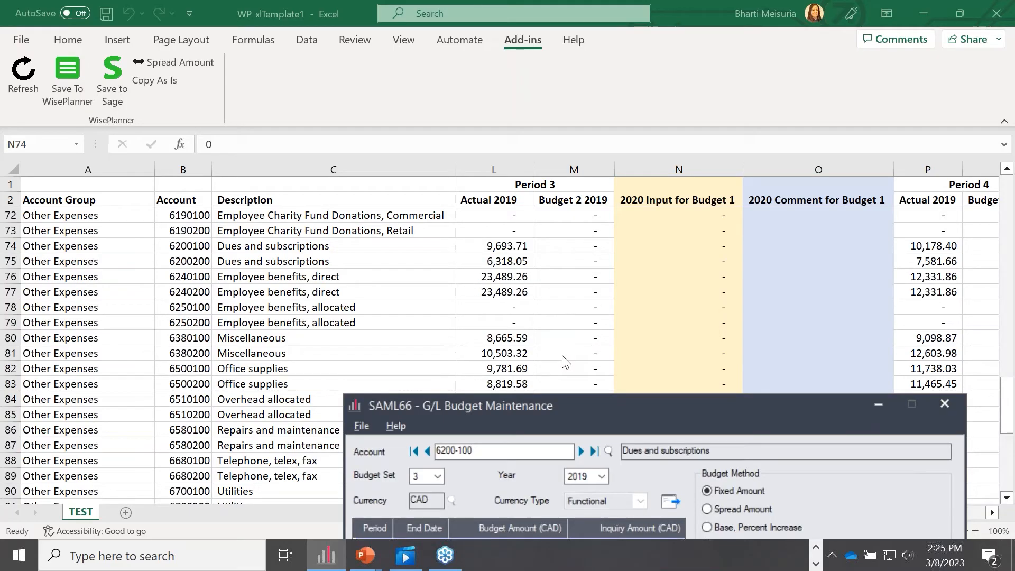
{"action": "left_click", "coordinate": [423, 500]}
{"action": "left_click", "coordinate": [438, 477]}
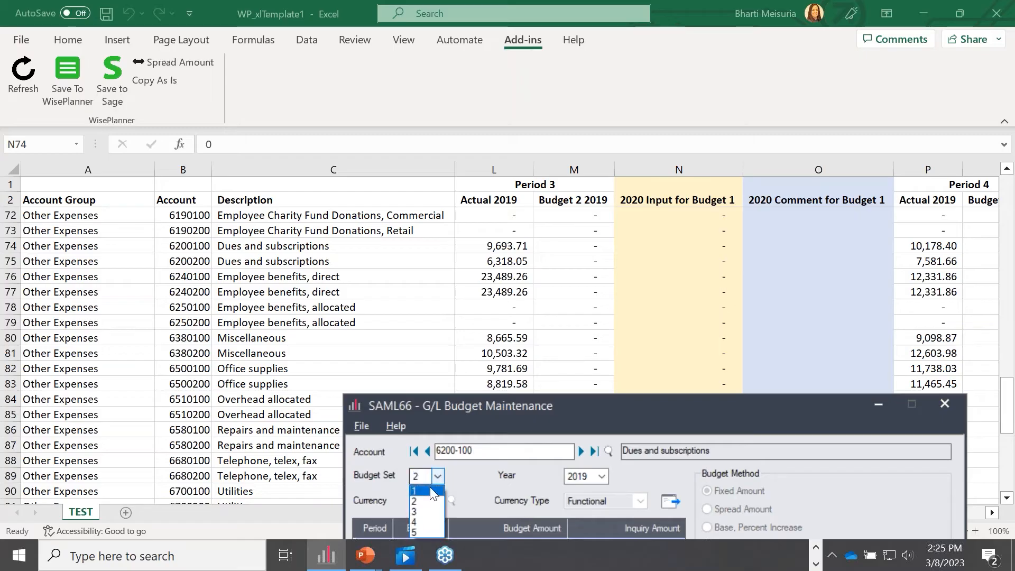
{"action": "left_click", "coordinate": [429, 490]}
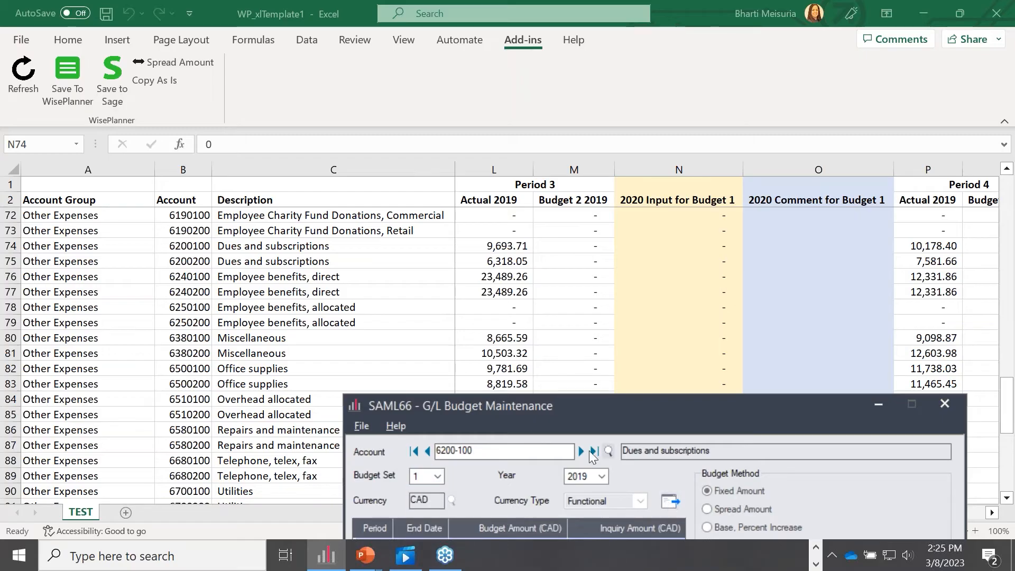
Step: Switch back to the Excel template and go along row 74 to the Period 1 Actual 2019 column
{"action": "key", "text": "alt+Tab"}
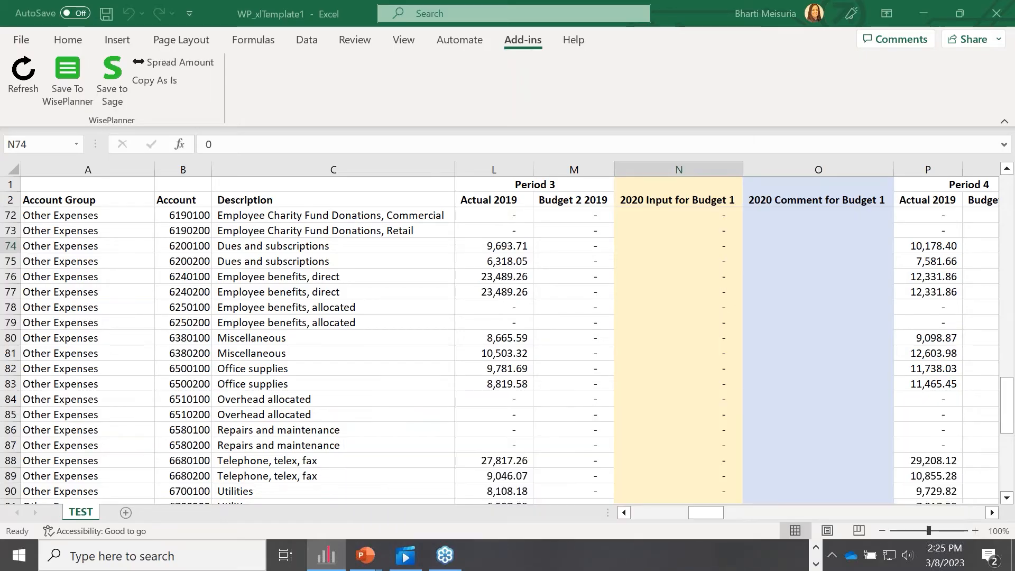
{"action": "key", "text": "Left"}
{"action": "key", "text": "Left"}
{"action": "key", "text": "Left"}
{"action": "key", "text": "Left"}
{"action": "key", "text": "Left"}
{"action": "key", "text": "Left"}
{"action": "key", "text": "Left"}
{"action": "key", "text": "Left"}
{"action": "key", "text": "Left"}
{"action": "key", "text": "Left"}
{"action": "key", "text": "Left"}
{"action": "key", "text": "Left"}
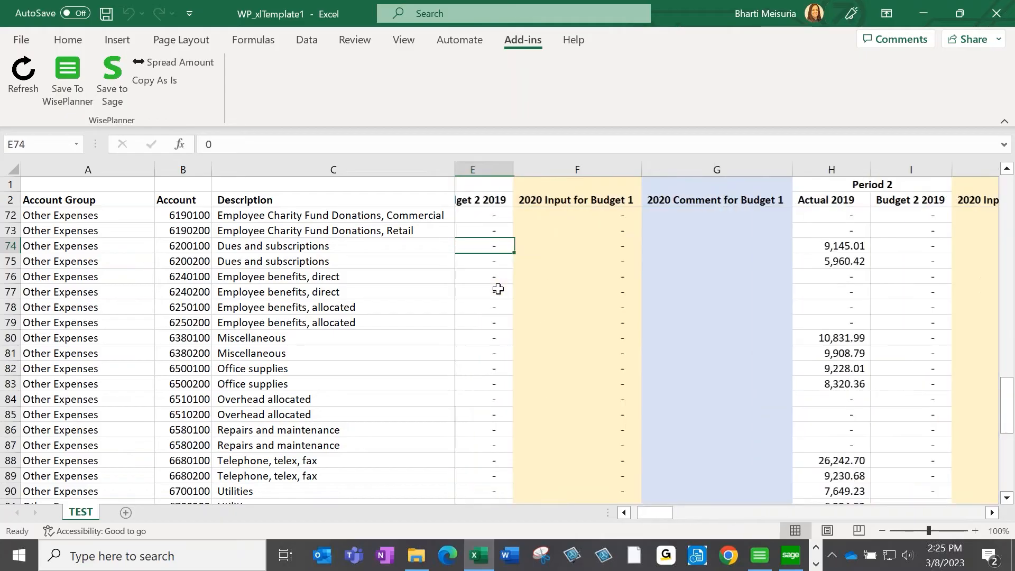
{"action": "key", "text": "Right"}
{"action": "key", "text": "Right"}
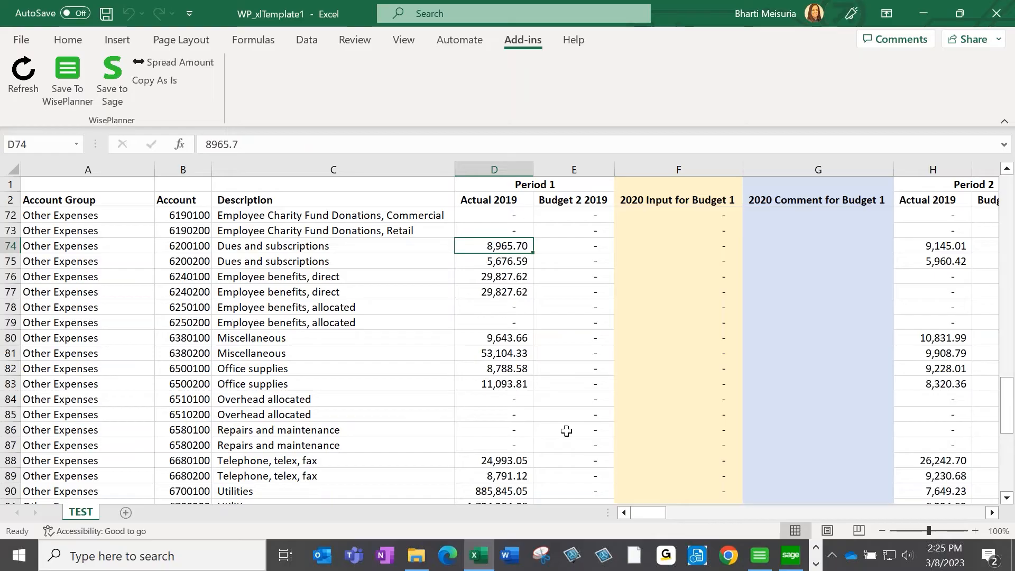
Step: Place the G/L Budget Maintenance window beside the worksheet's Period 1 actuals, compare its 2019 budget amounts, and return to Excel
{"action": "key", "text": "alt+Tab"}
{"action": "key", "text": "alt+Tab"}
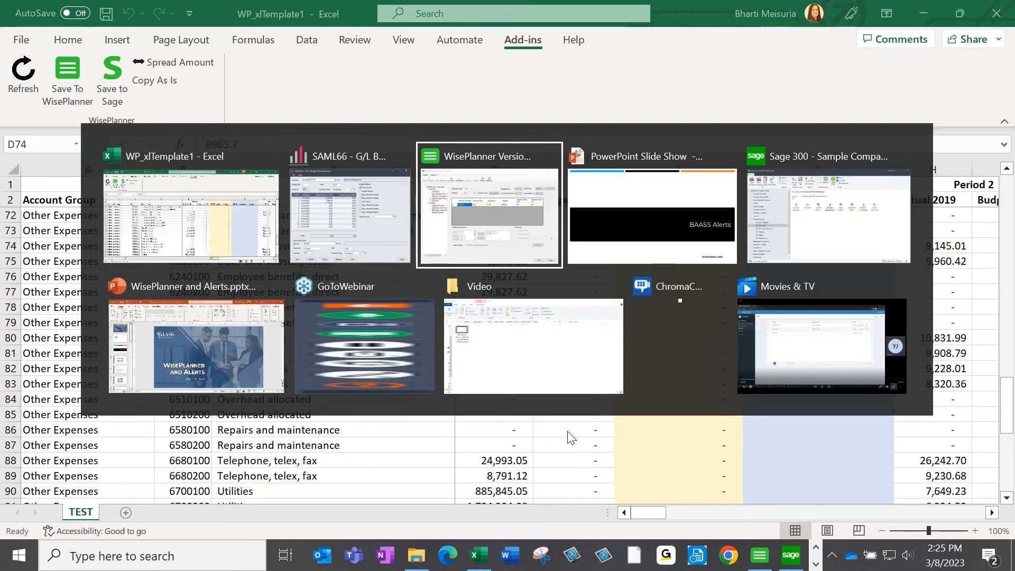
{"action": "key", "text": "alt+shift+Tab"}
{"action": "left_click_drag", "start_coordinate": [681, 431], "coordinate": [909, 118]}
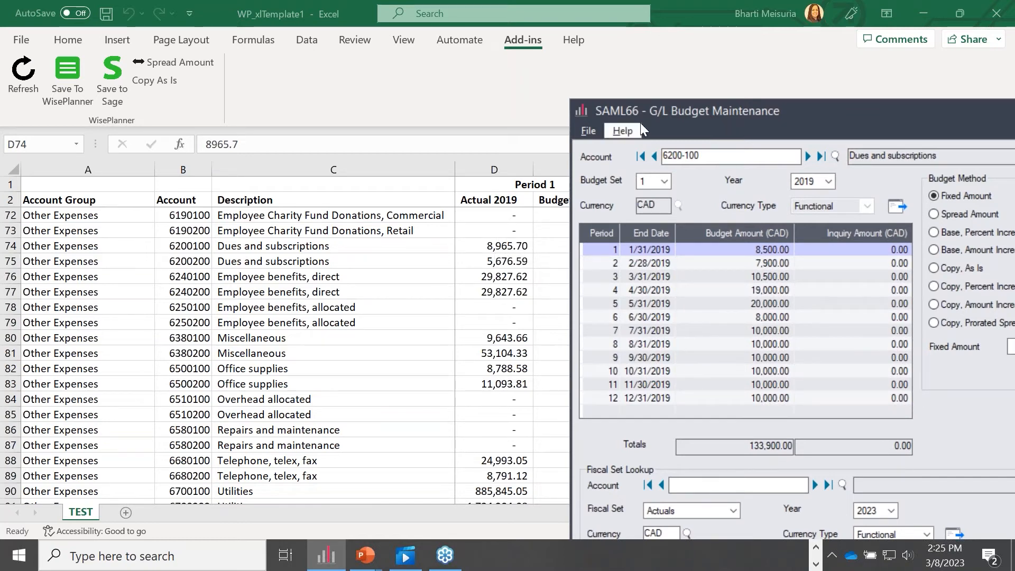
{"action": "left_click_drag", "start_coordinate": [701, 108], "coordinate": [639, 106]}
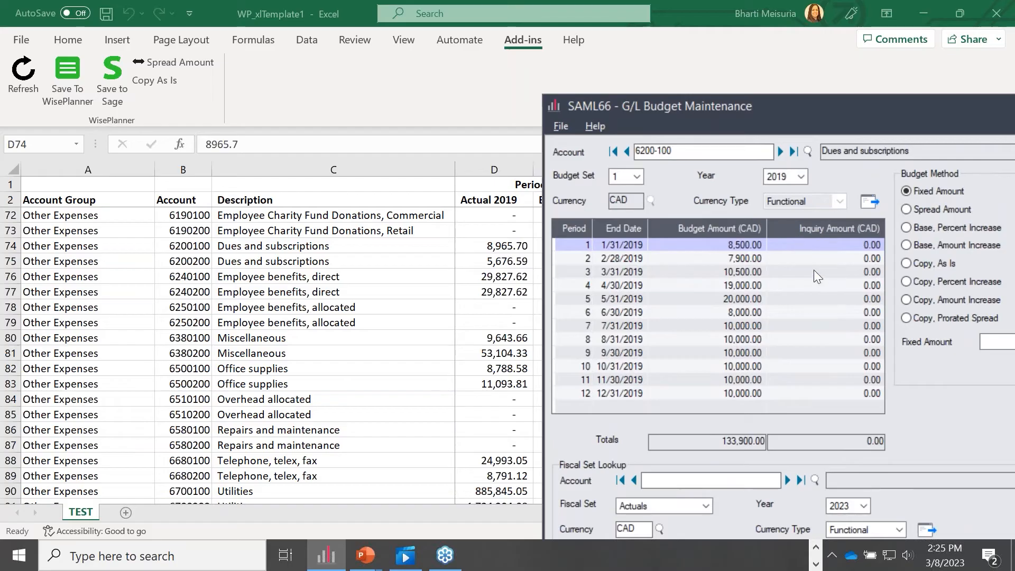
{"action": "left_click", "coordinate": [639, 154]}
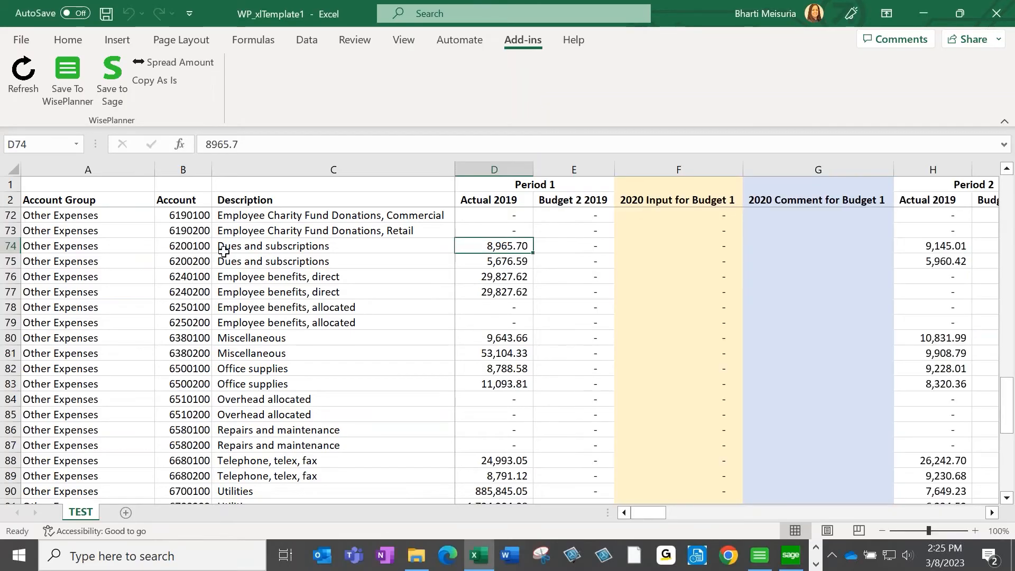
{"action": "left_click", "coordinate": [644, 245]}
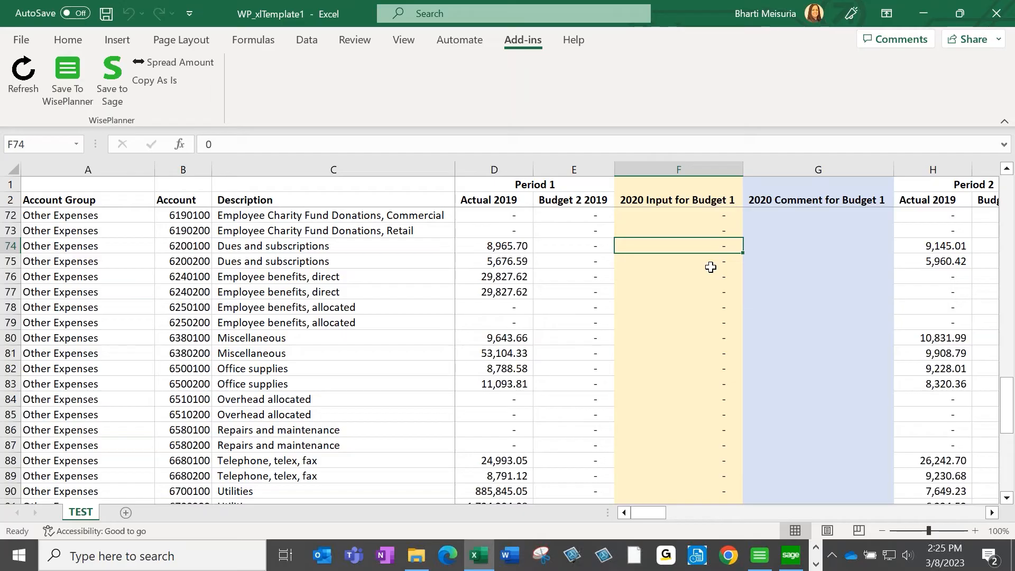
{"action": "type", "text": "`00"}
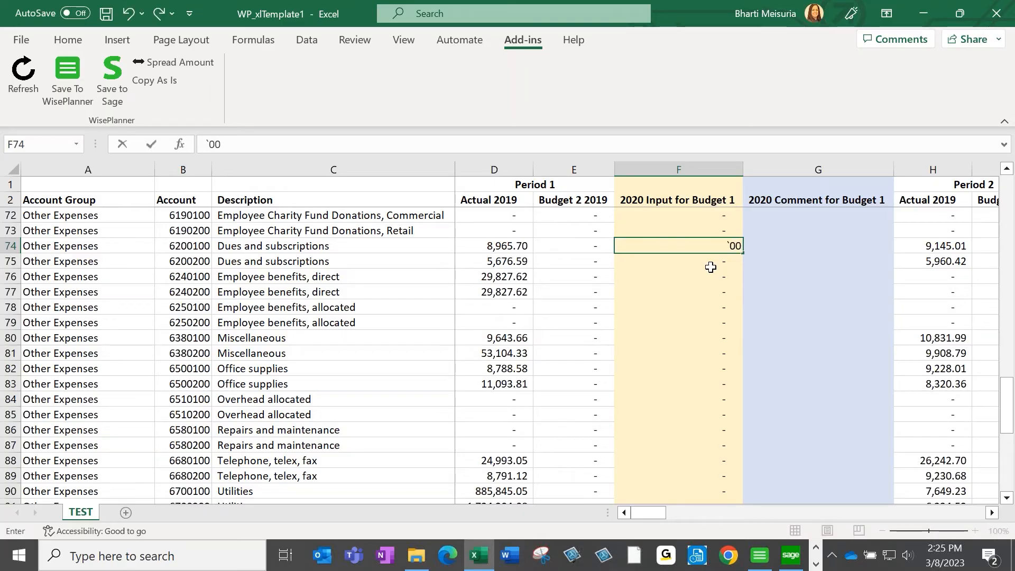
{"action": "key", "text": "BackSpace"}
{"action": "key", "text": "BackSpace"}
{"action": "key", "text": "BackSpace"}
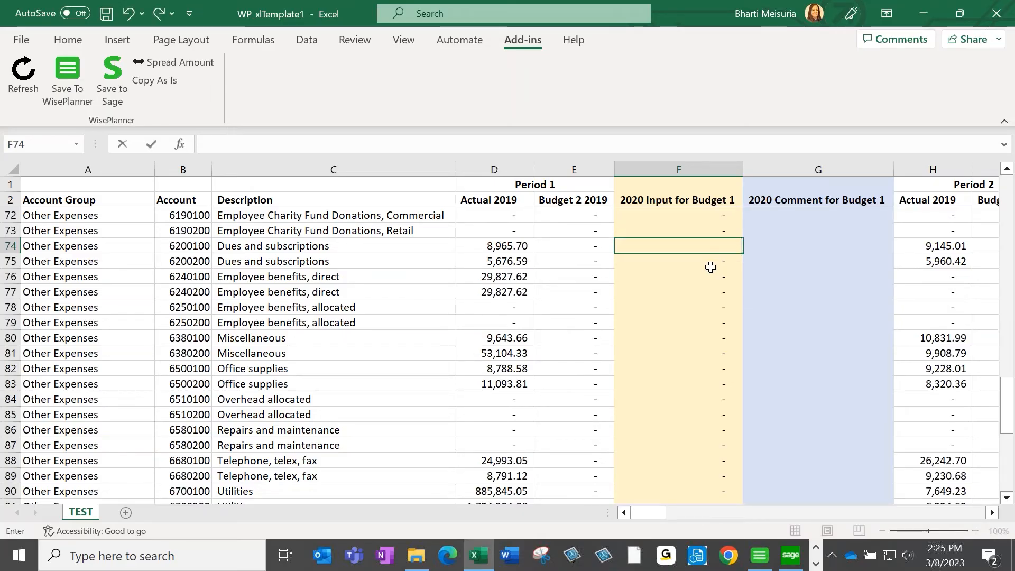
{"action": "left_click", "coordinate": [715, 272]}
Step: Enter =D74*1.1 as the Period 1 budget input in F74 and fill it down through F77
{"action": "left_click", "coordinate": [714, 245]}
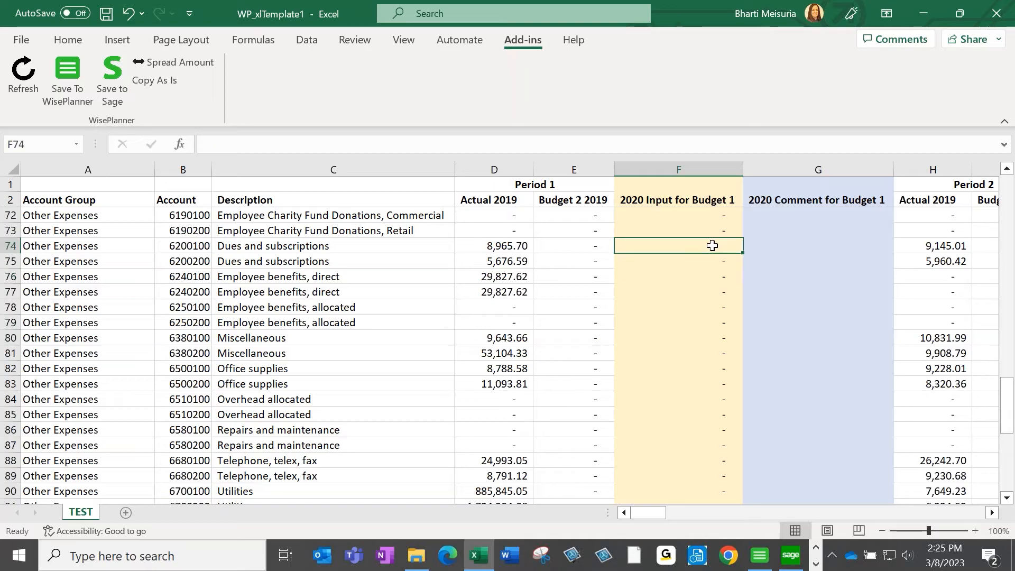
{"action": "type", "text": "="}
{"action": "key", "text": "Left"}
{"action": "key", "text": "Left"}
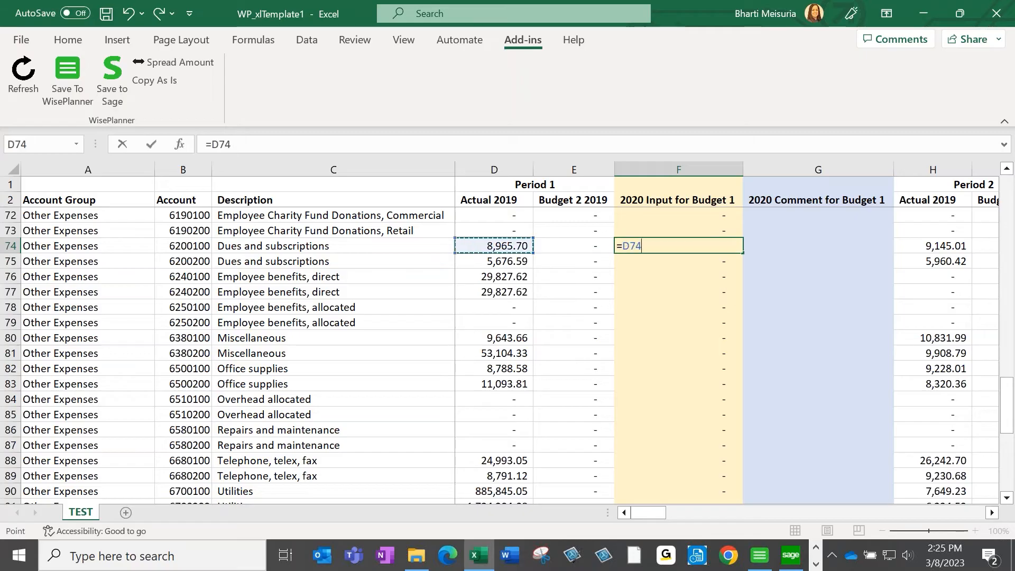
{"action": "type", "text": "*1"}
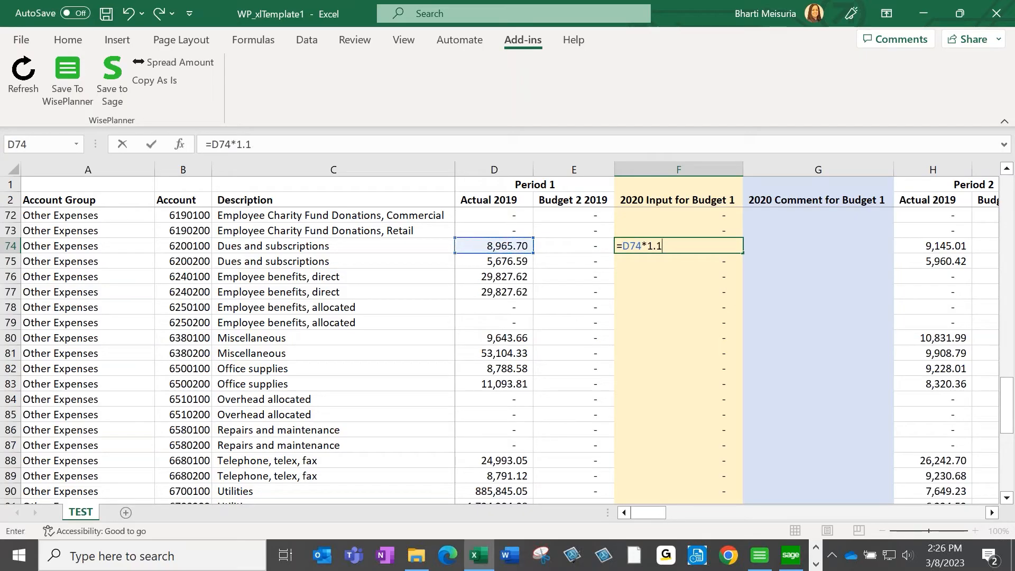
{"action": "type", "text": ".1"}
{"action": "key", "text": "Return"}
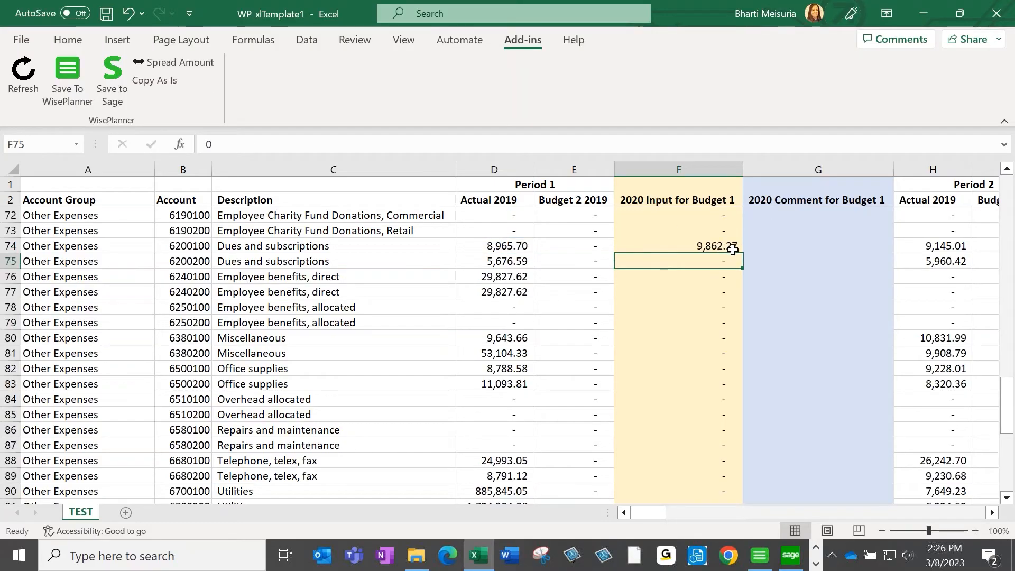
{"action": "left_click", "coordinate": [732, 249]}
{"action": "left_click_drag", "start_coordinate": [742, 253], "coordinate": [742, 300]}
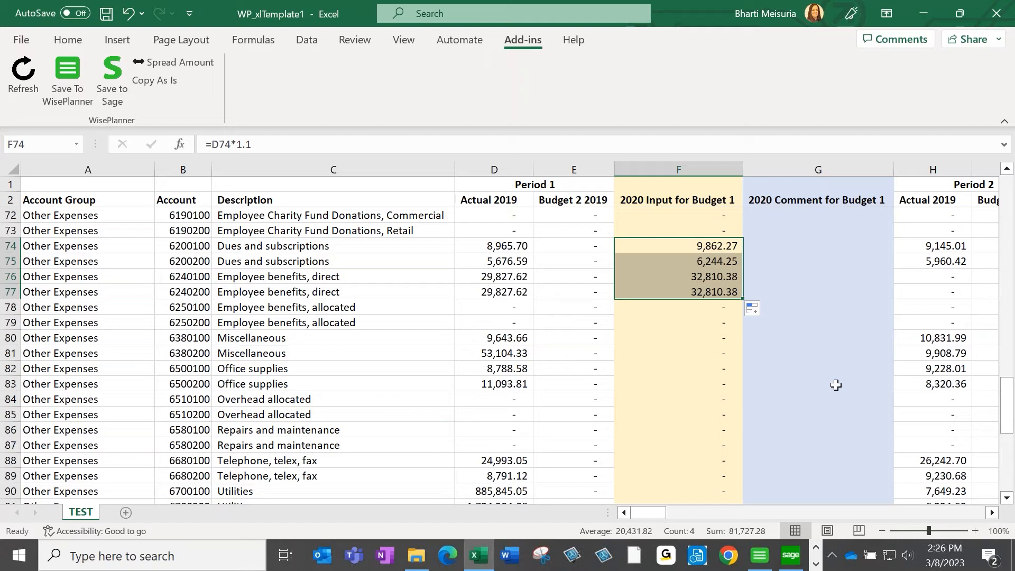
Step: Apply WisePlanner's Copy As Is to the F74 budget formula and check the copied row 74 inputs through Period 4
{"action": "left_click", "coordinate": [720, 246]}
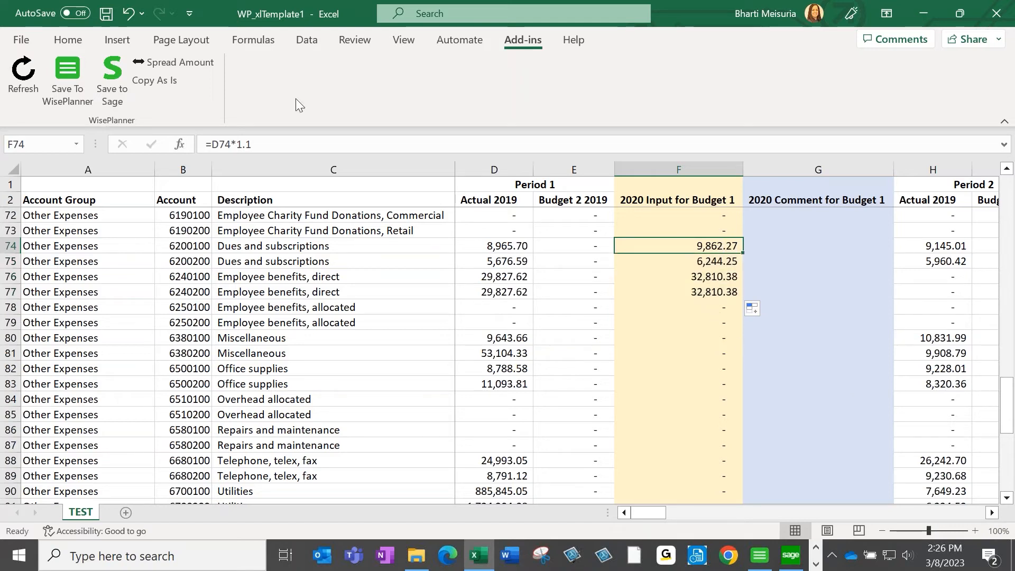
{"action": "left_click", "coordinate": [155, 80]}
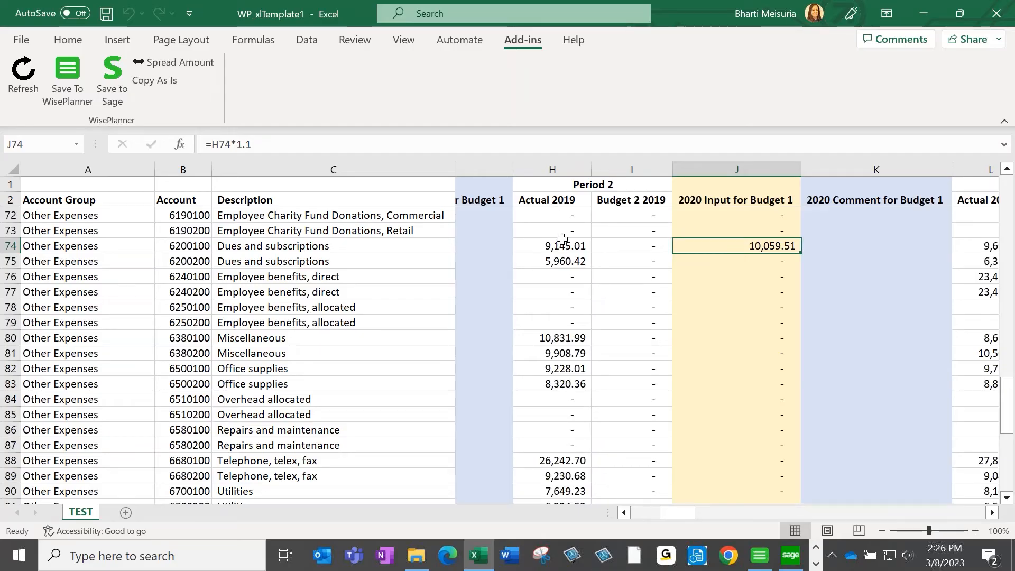
{"action": "key", "text": "Right"}
{"action": "key", "text": "Right"}
{"action": "key", "text": "Right"}
{"action": "key", "text": "Right"}
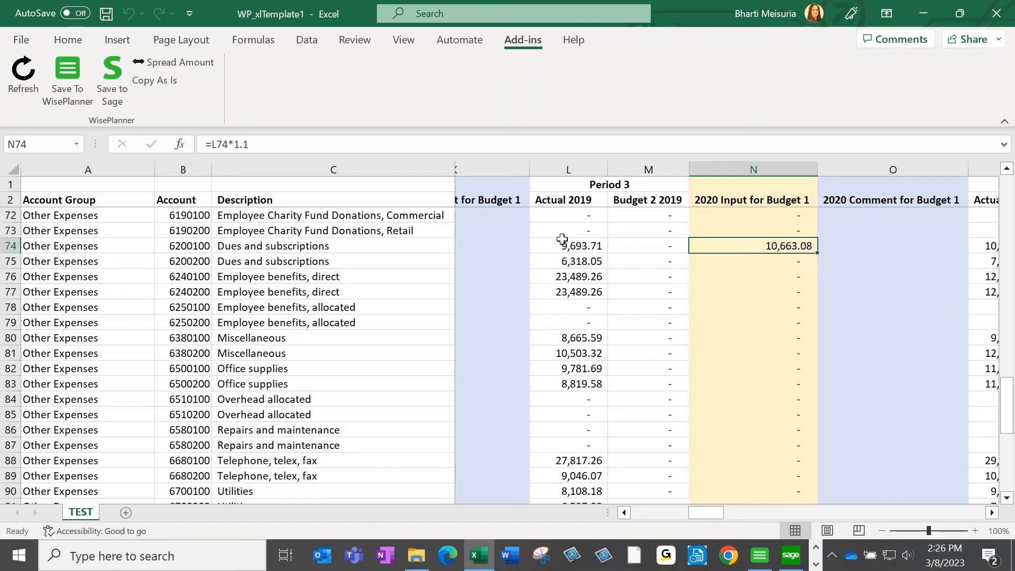
{"action": "key", "text": "Right"}
{"action": "key", "text": "Right"}
{"action": "key", "text": "Right"}
{"action": "key", "text": "Right"}
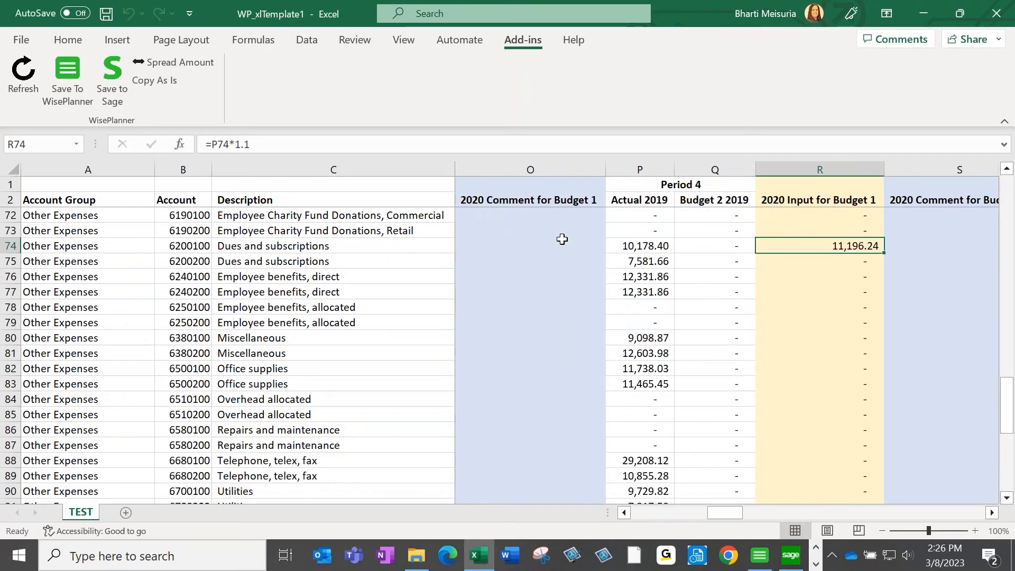
Step: Look back along the row 74 budget inputs from Period 4 to the Period 1 columns
{"action": "key", "text": "Left"}
{"action": "key", "text": "Left"}
{"action": "key", "text": "Left"}
{"action": "key", "text": "Left"}
{"action": "key", "text": "Left"}
{"action": "key", "text": "Left"}
{"action": "key", "text": "Left"}
{"action": "key", "text": "Left"}
{"action": "key", "text": "Left"}
{"action": "key", "text": "Left"}
{"action": "key", "text": "Left"}
{"action": "key", "text": "Left"}
{"action": "key", "text": "Left"}
{"action": "key", "text": "Left"}
{"action": "key", "text": "Left"}
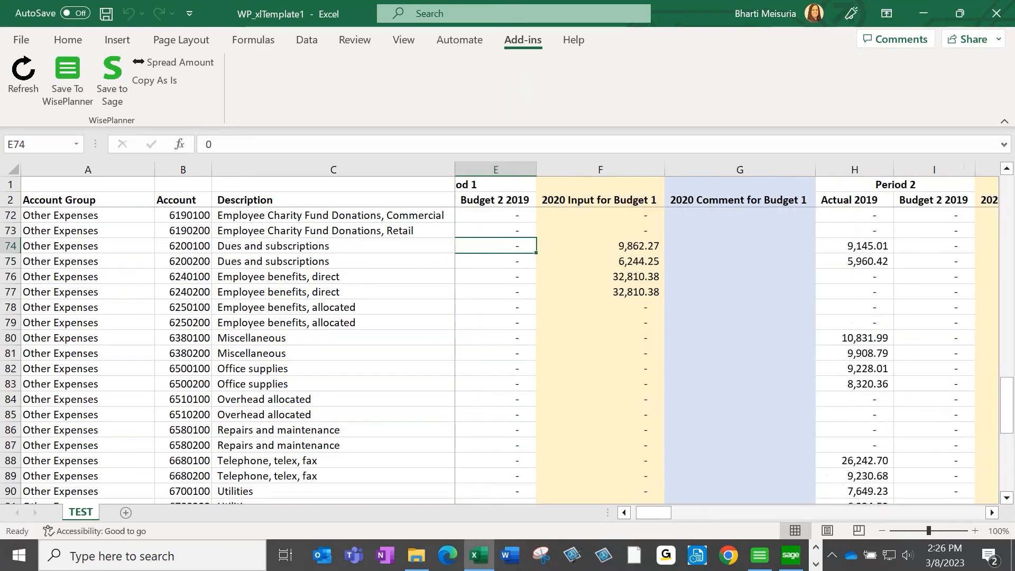
{"action": "key", "text": "Left"}
{"action": "key", "text": "Left"}
Step: Enter 60000 in F75 for the second Dues and subscriptions account and apply Spread Amount across the periods
{"action": "key", "text": "Right"}
{"action": "key", "text": "Right"}
{"action": "key", "text": "Right"}
{"action": "key", "text": "Right"}
{"action": "key", "text": "Right"}
{"action": "key", "text": "Right"}
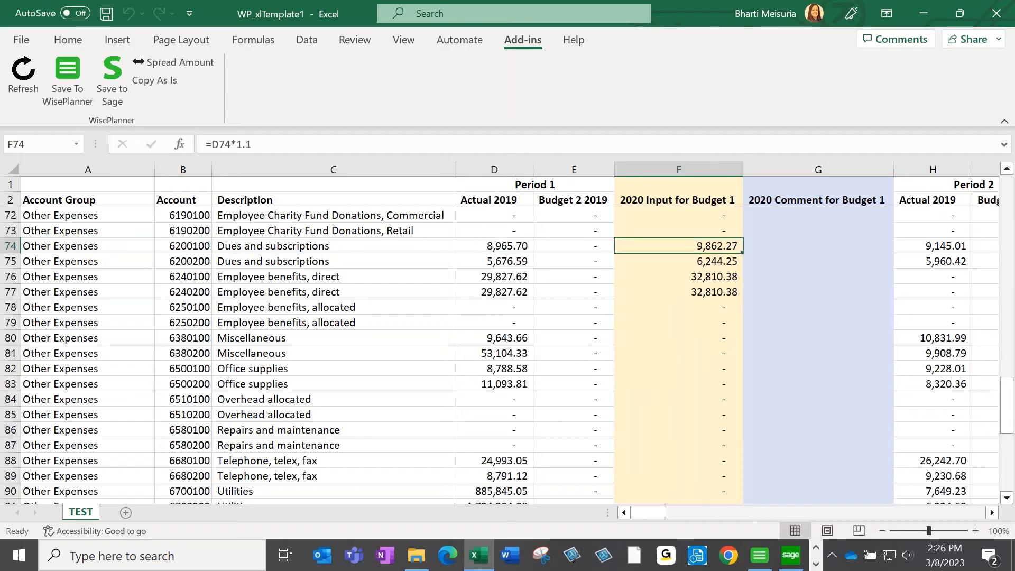
{"action": "key", "text": "Left"}
{"action": "key", "text": "Down"}
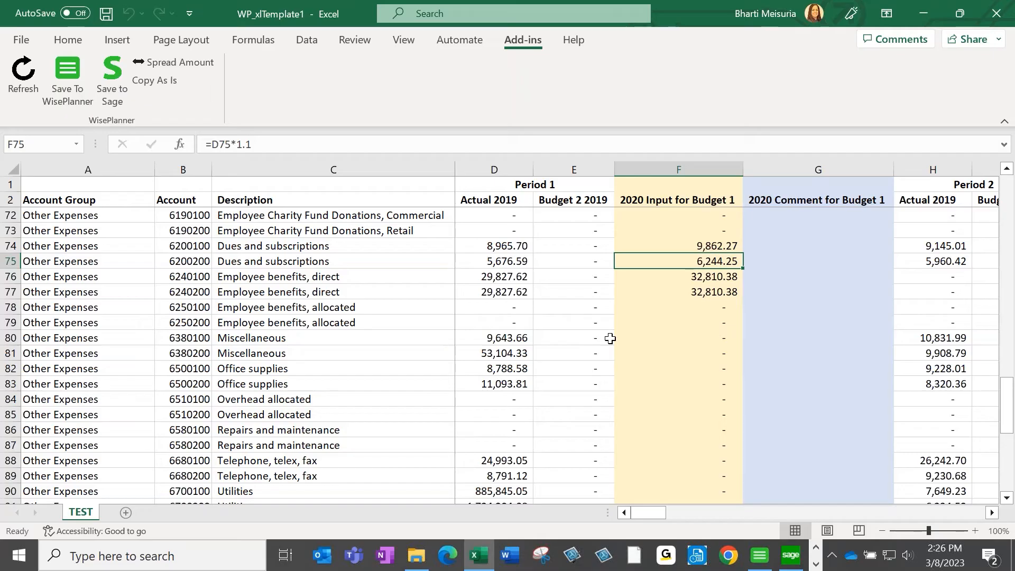
{"action": "type", "text": "60000"}
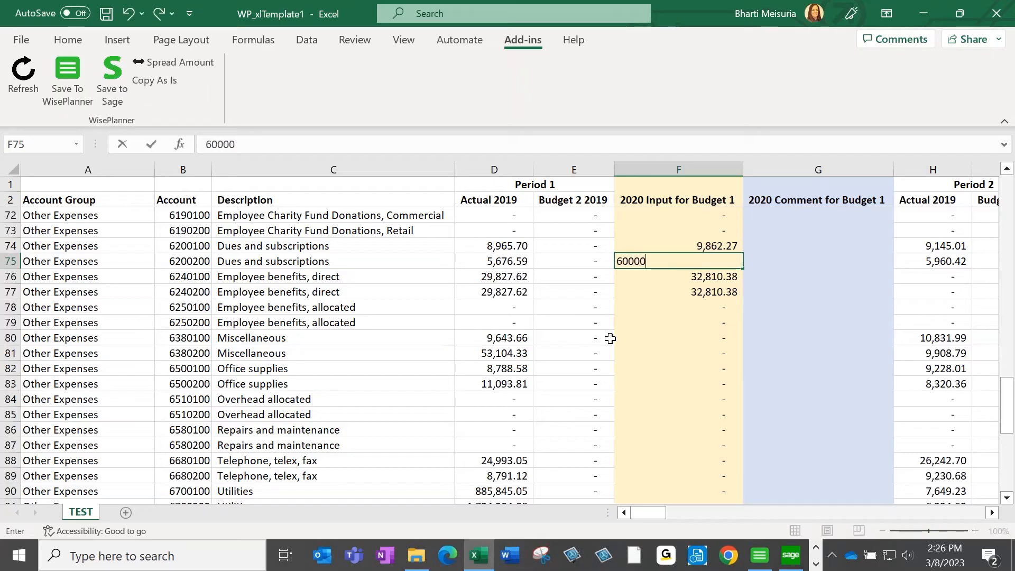
{"action": "key", "text": "ctrl+Return"}
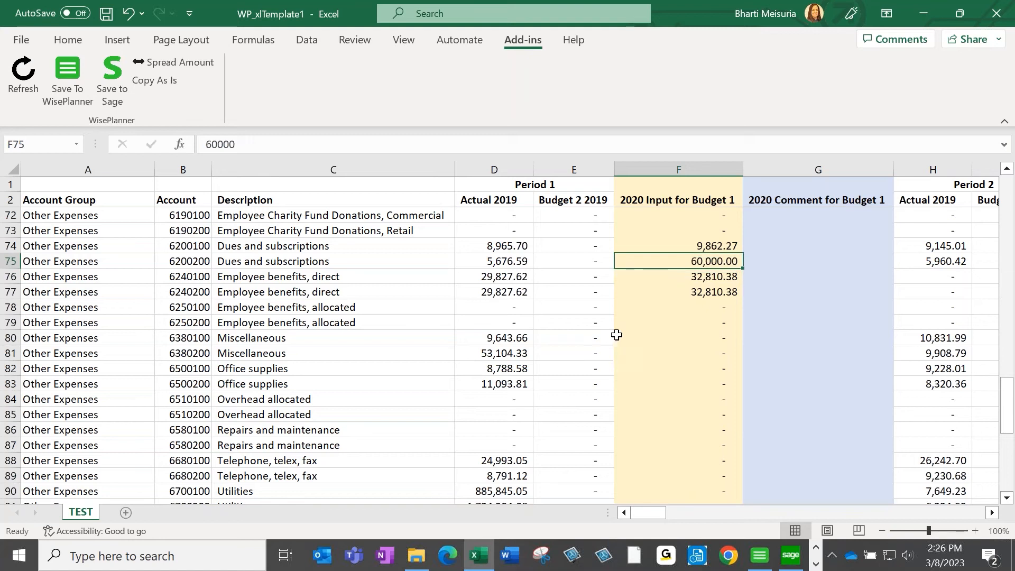
{"action": "left_click", "coordinate": [174, 62]}
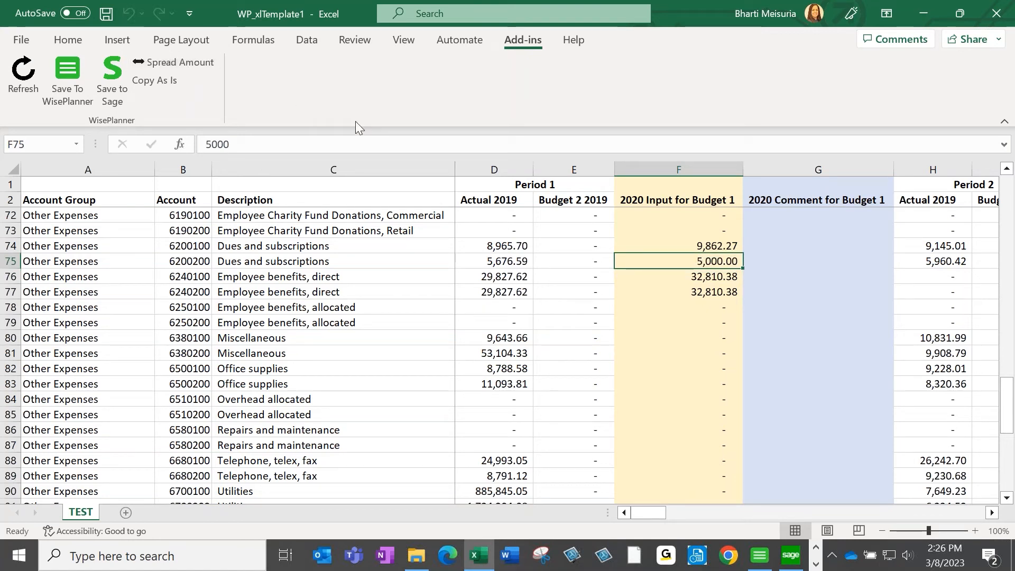
Step: Clear the filled-down Period 1 budget inputs in F76:F77 for the direct Employee benefits accounts
{"action": "key", "text": "Down"}
{"action": "key", "text": "Down"}
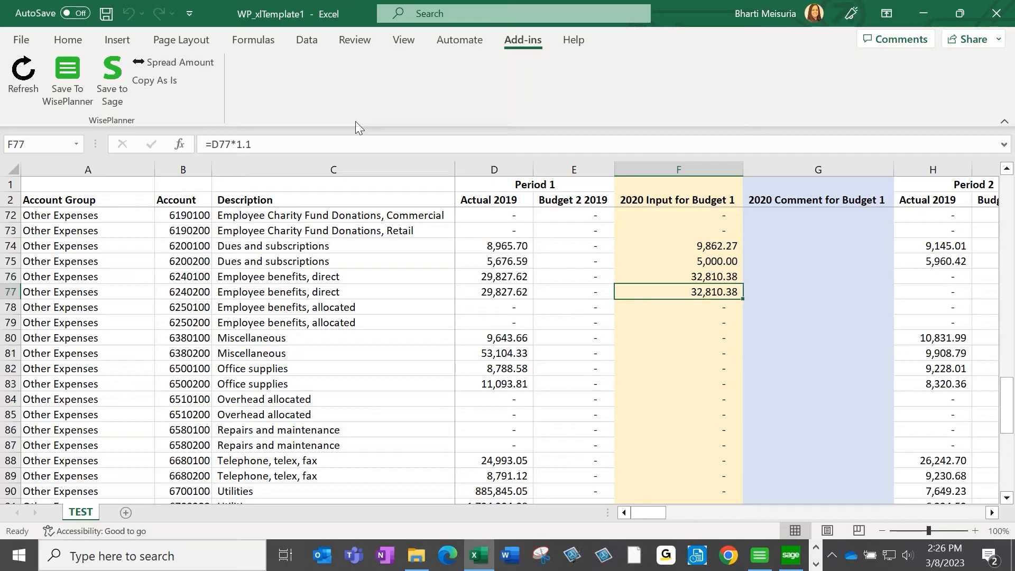
{"action": "key", "text": "shift+Up"}
{"action": "key", "text": "Delete"}
{"action": "key", "text": "Up"}
{"action": "key", "text": "Up"}
{"action": "key", "text": "Up"}
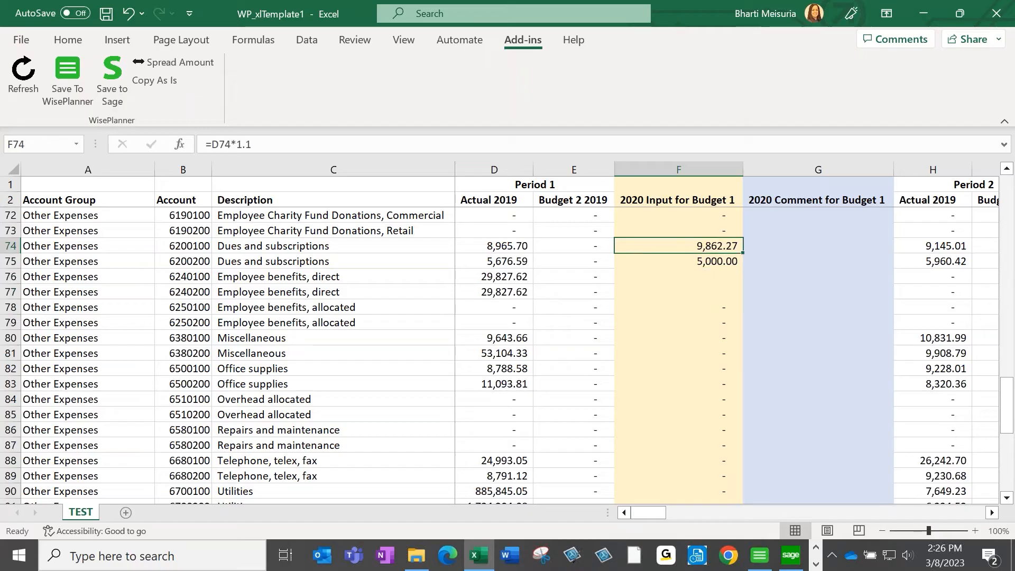
Step: Enter =D76*1.1 in F76 and 6000 in F77 as Period 1 budget inputs for the direct Employee benefits accounts
{"action": "left_click", "coordinate": [725, 279]}
{"action": "type", "text": "="}
{"action": "key", "text": "Left"}
{"action": "key", "text": "Left"}
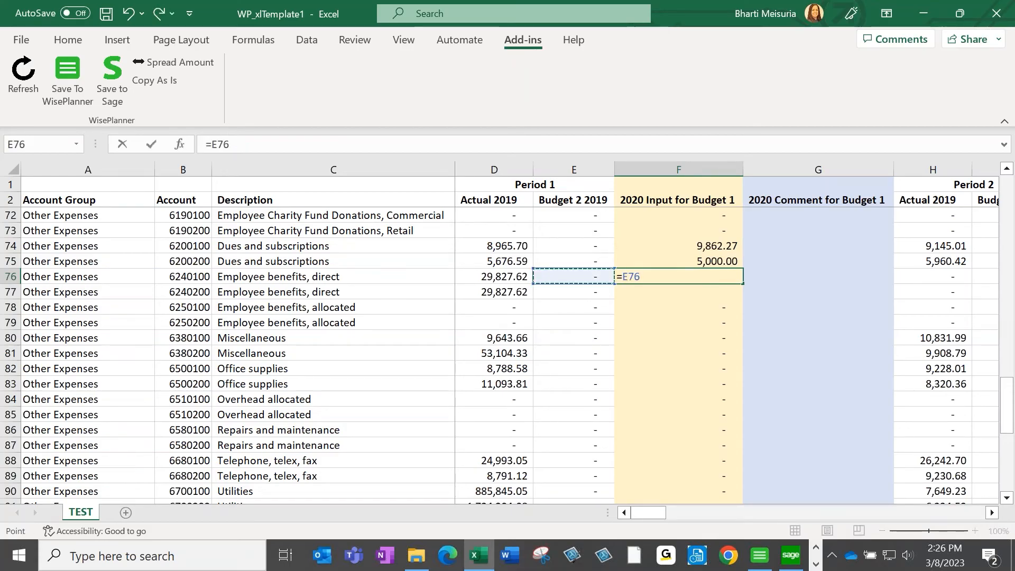
{"action": "type", "text": "+"}
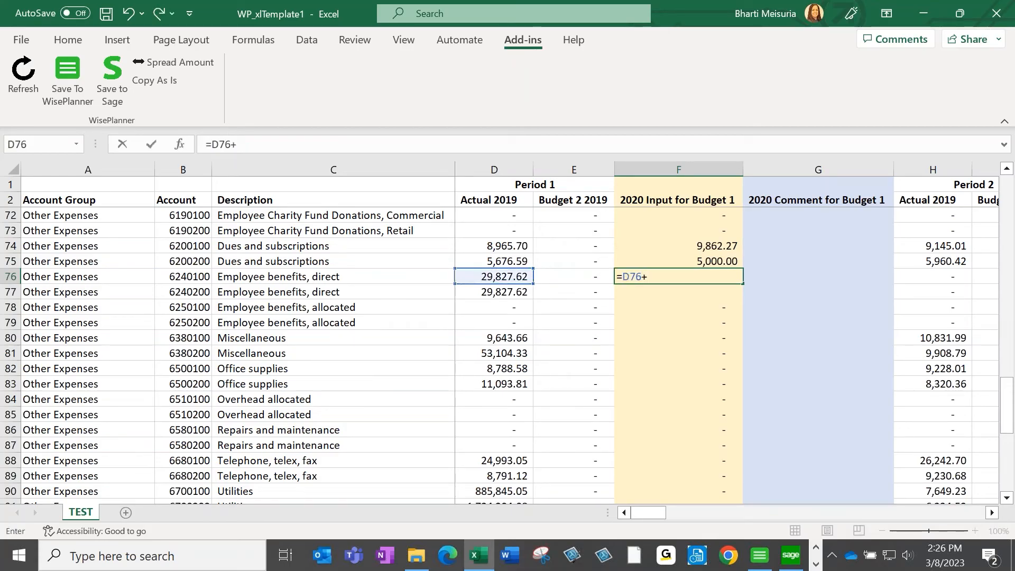
{"action": "key", "text": "BackSpace"}
{"action": "type", "text": "*1.1"}
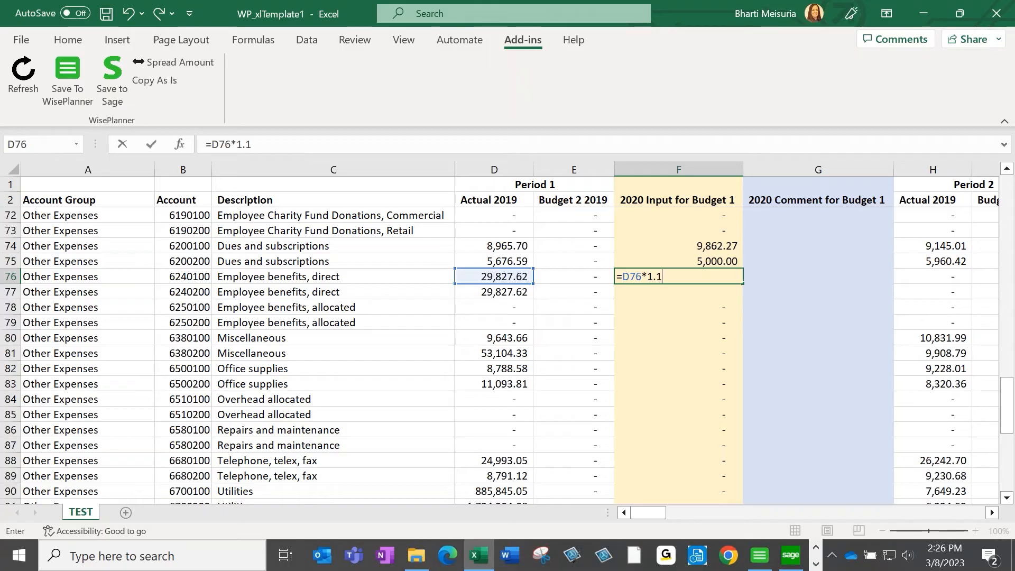
{"action": "key", "text": "Return"}
{"action": "type", "text": "6000"}
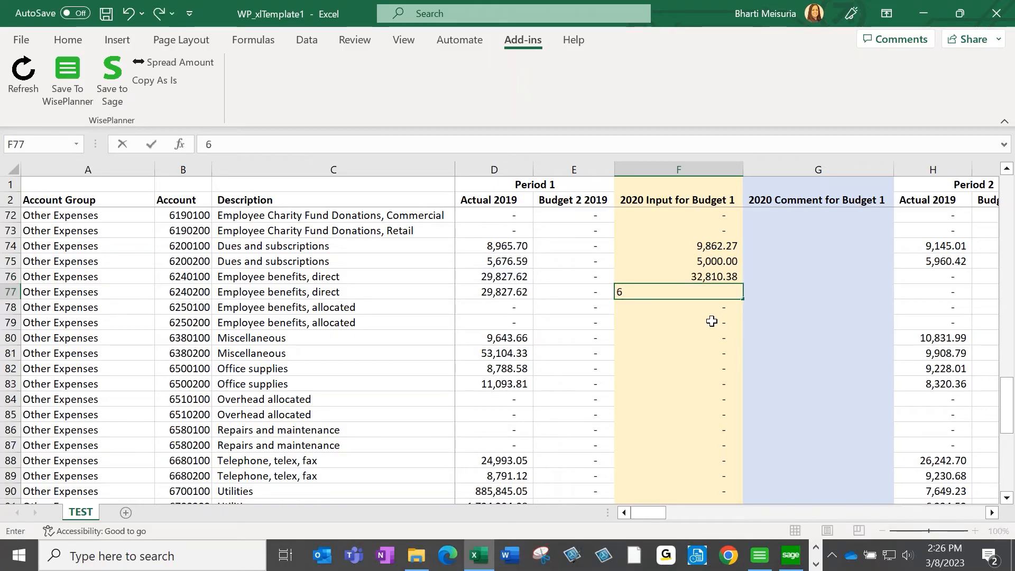
{"action": "key", "text": "Return"}
Step: Review the Period 1 budget inputs in F74:F77 and the account of the first Dues and subscriptions row
{"action": "scroll", "coordinate": [662, 435], "scroll_direction": "up", "scroll_amount": 3}
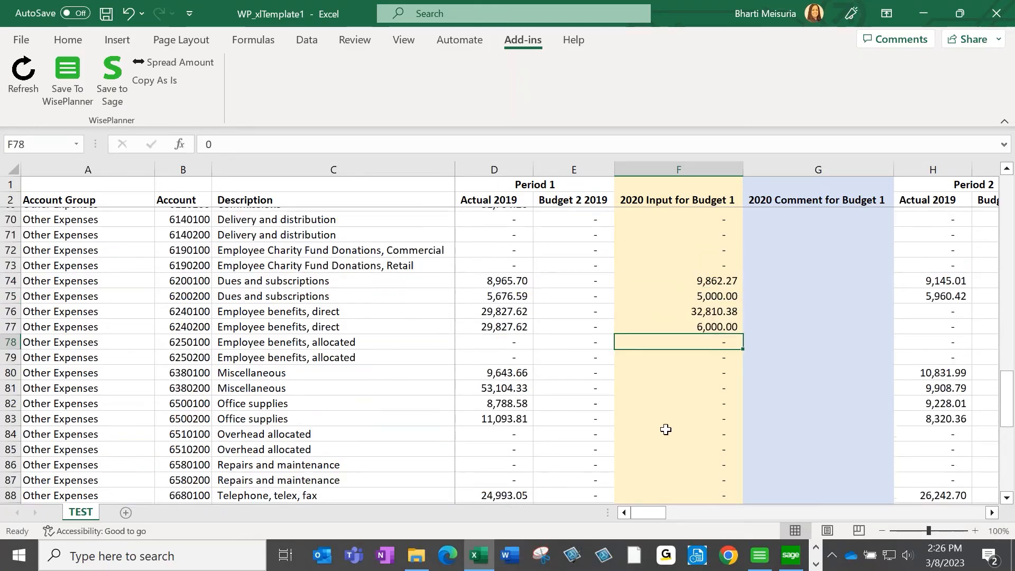
{"action": "scroll", "coordinate": [659, 440], "scroll_direction": "down", "scroll_amount": 1}
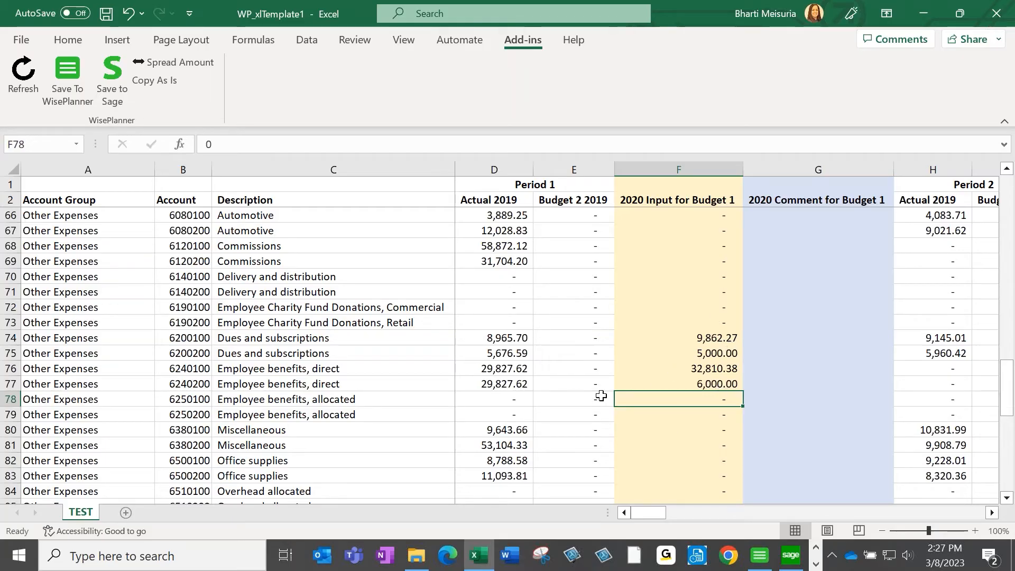
{"action": "mouse_move", "coordinate": [658, 516]}
{"action": "left_mouse_down"}
{"action": "mouse_move", "coordinate": [689, 518]}
{"action": "mouse_move", "coordinate": [651, 516]}
{"action": "left_mouse_up"}
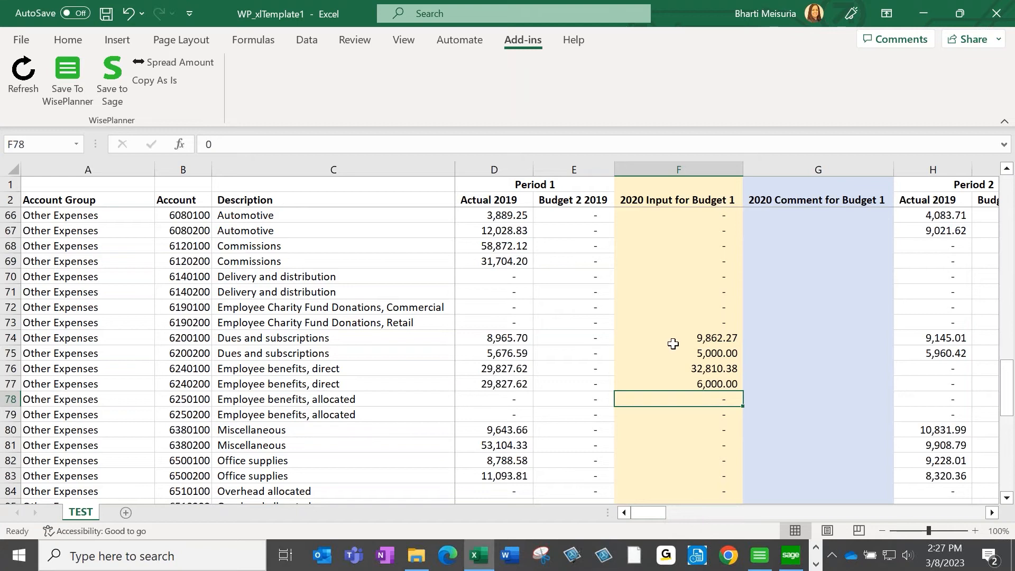
{"action": "left_click_drag", "start_coordinate": [673, 338], "coordinate": [676, 385]}
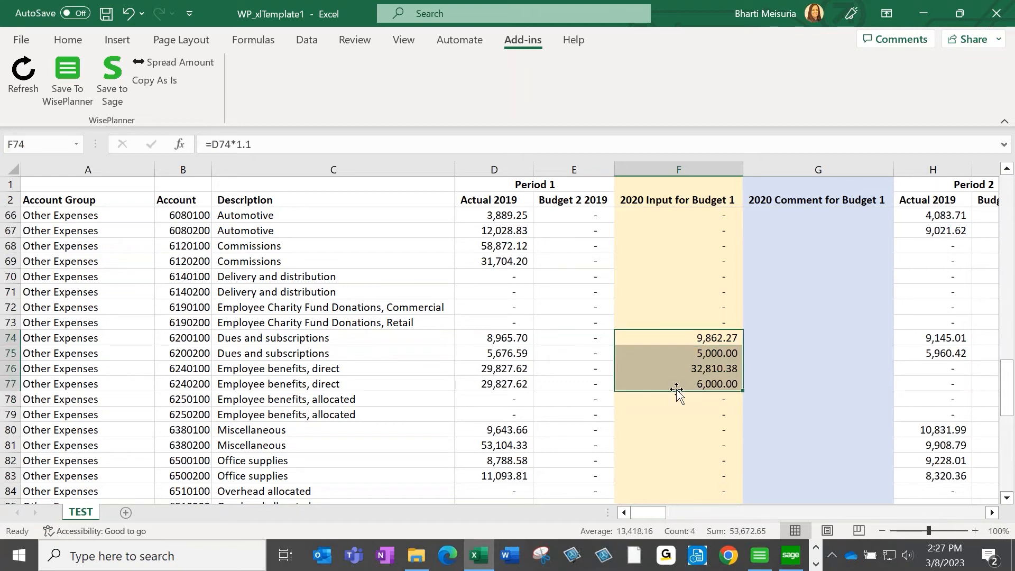
{"action": "left_click", "coordinate": [407, 365]}
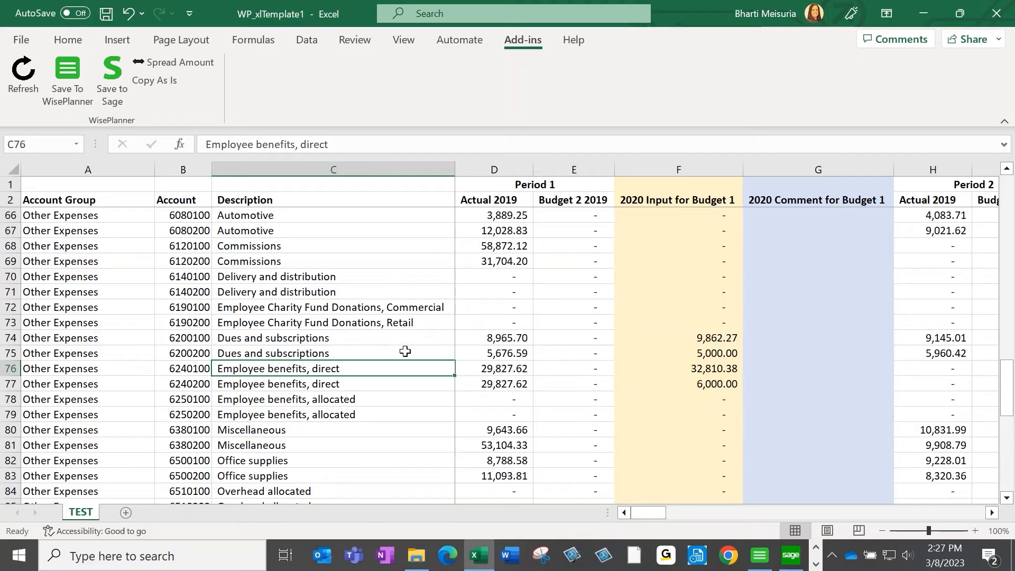
{"action": "left_click", "coordinate": [372, 340]}
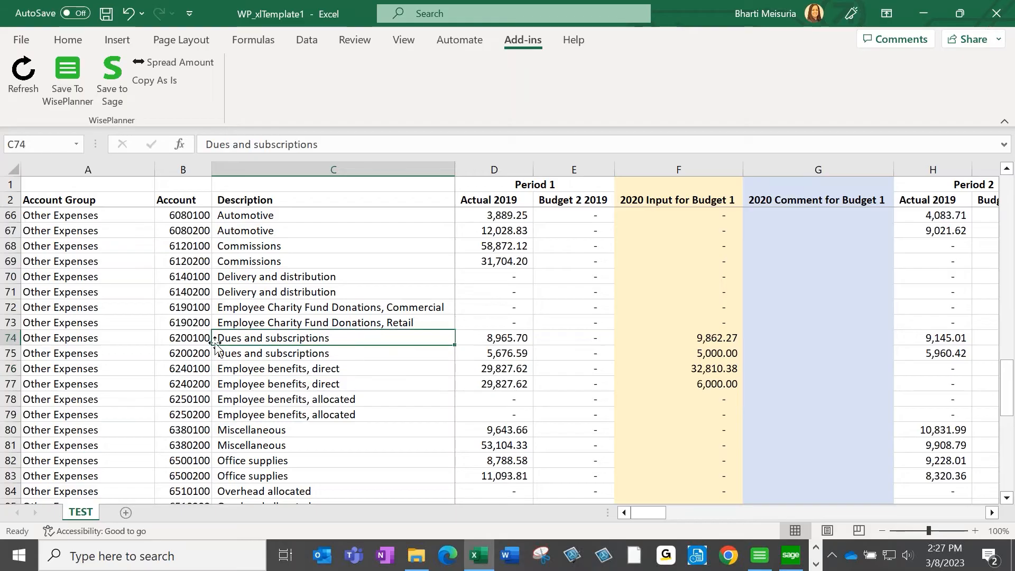
{"action": "left_click", "coordinate": [208, 344]}
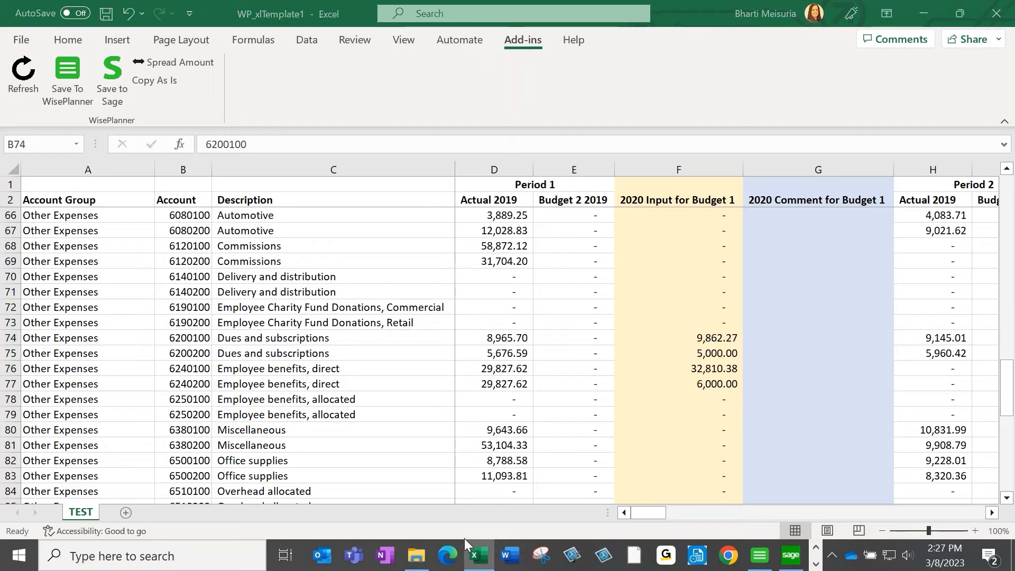
{"action": "key", "text": "alt+Tab"}
{"action": "left_click_drag", "start_coordinate": [772, 102], "coordinate": [390, 186]}
{"action": "key", "text": "alt+Tab"}
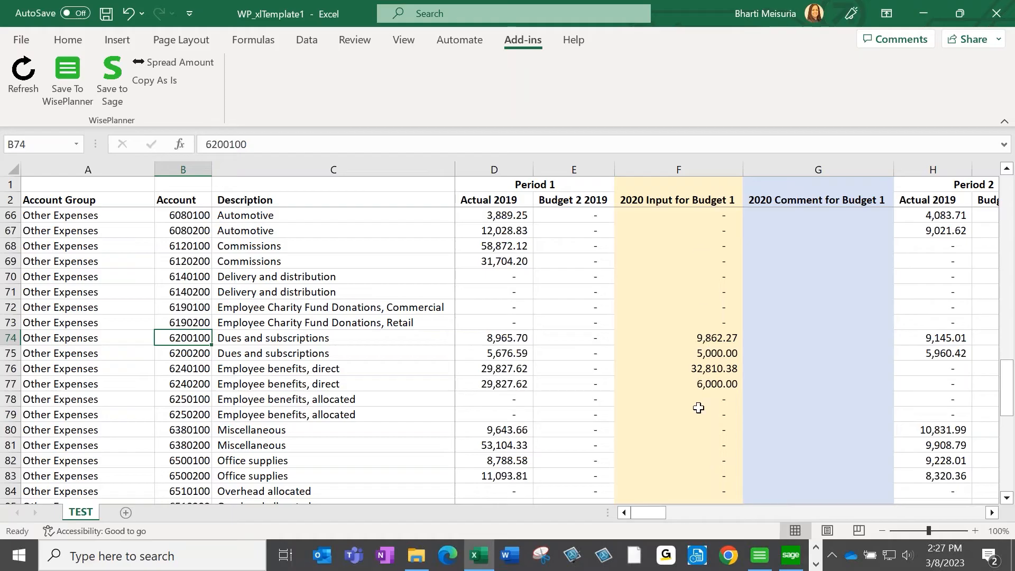
Step: Save the budget to Sage and show the first Dues and subscriptions account's 2020 budget in G/L Budget Maintenance
{"action": "left_click", "coordinate": [116, 84]}
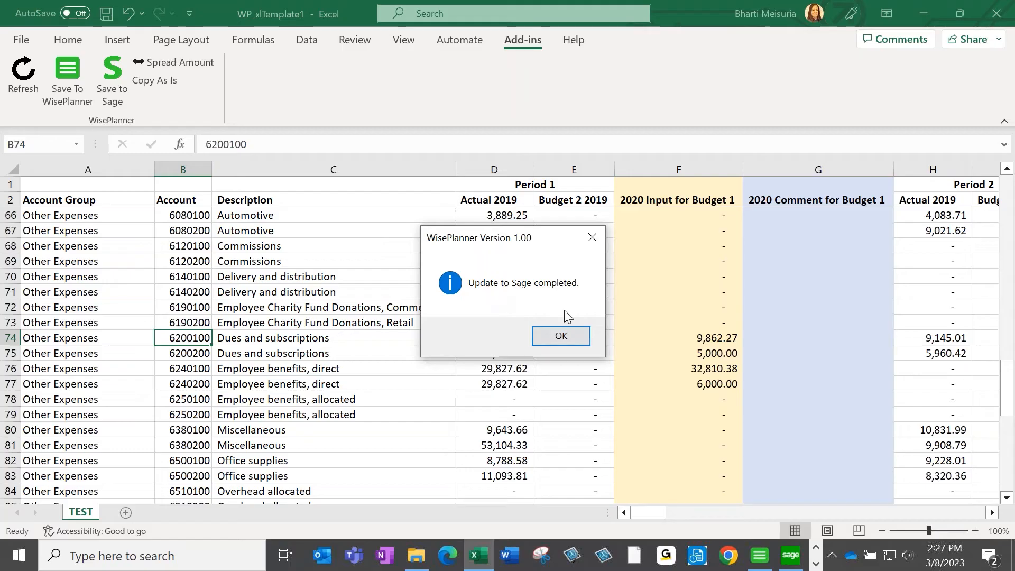
{"action": "left_click", "coordinate": [561, 342]}
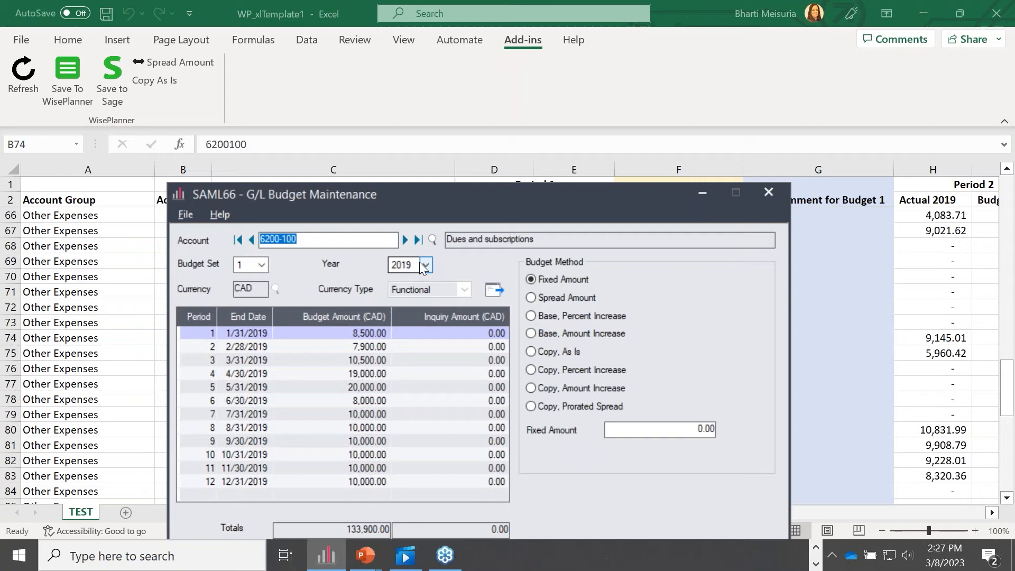
{"action": "left_click", "coordinate": [425, 264]}
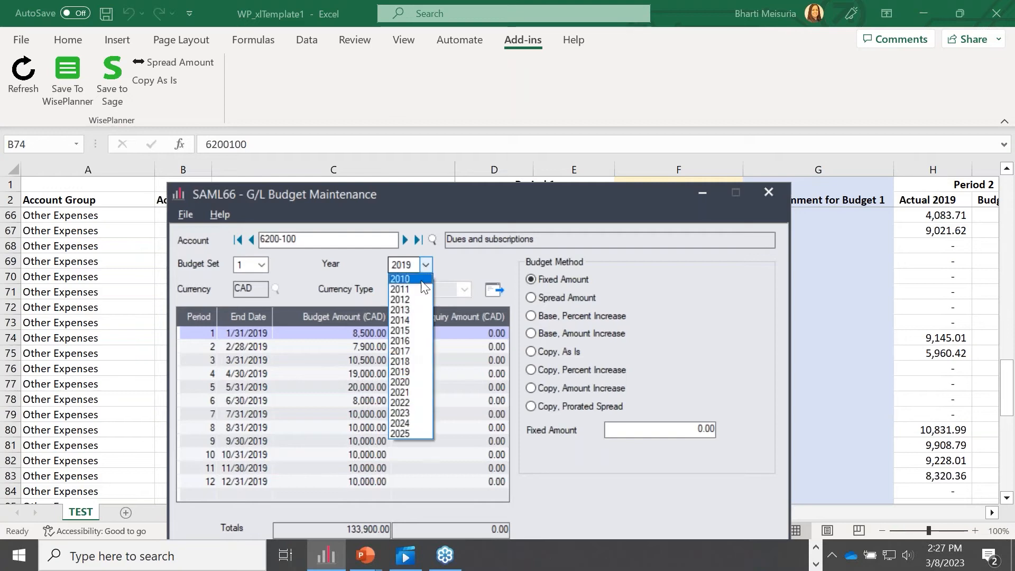
{"action": "left_click", "coordinate": [409, 380]}
{"action": "left_click_drag", "start_coordinate": [429, 192], "coordinate": [1014, 138]}
{"action": "left_click", "coordinate": [497, 205]}
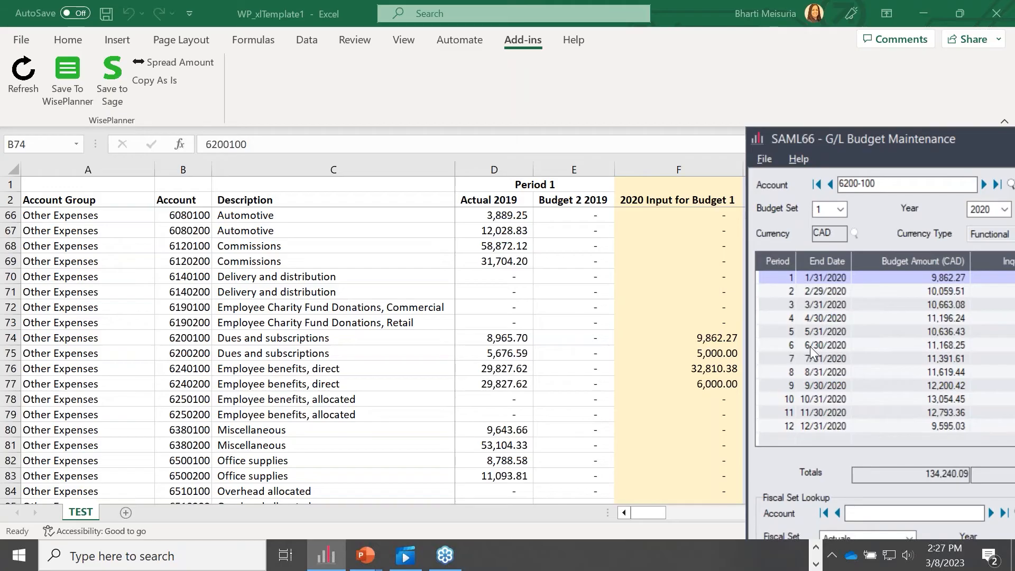
Step: Replace the budget input in F74 with 18000 and apply Spread Amount twice to F75
{"action": "left_click", "coordinate": [727, 339]}
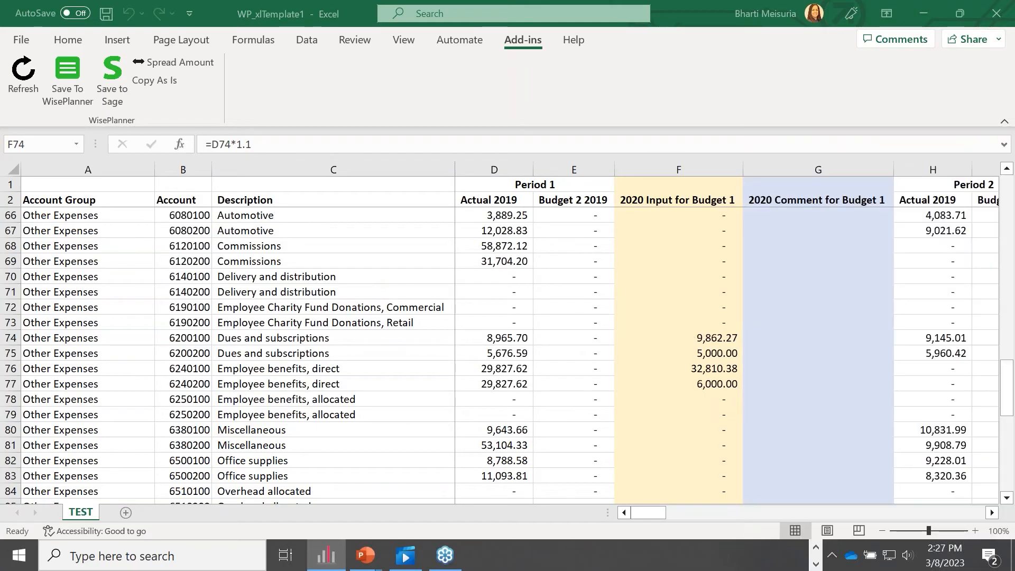
{"action": "left_click", "coordinate": [716, 334]}
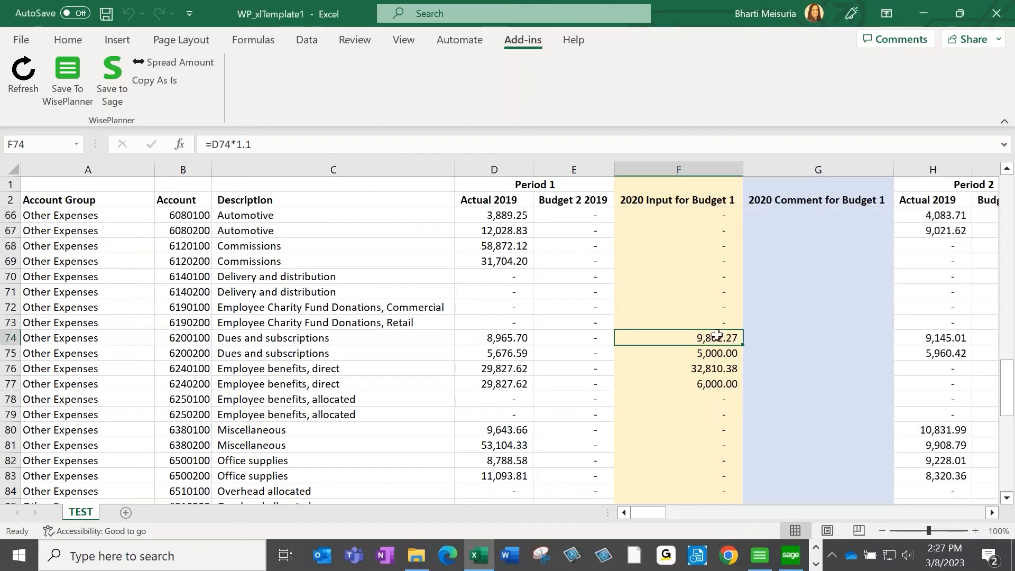
{"action": "type", "text": "18000"}
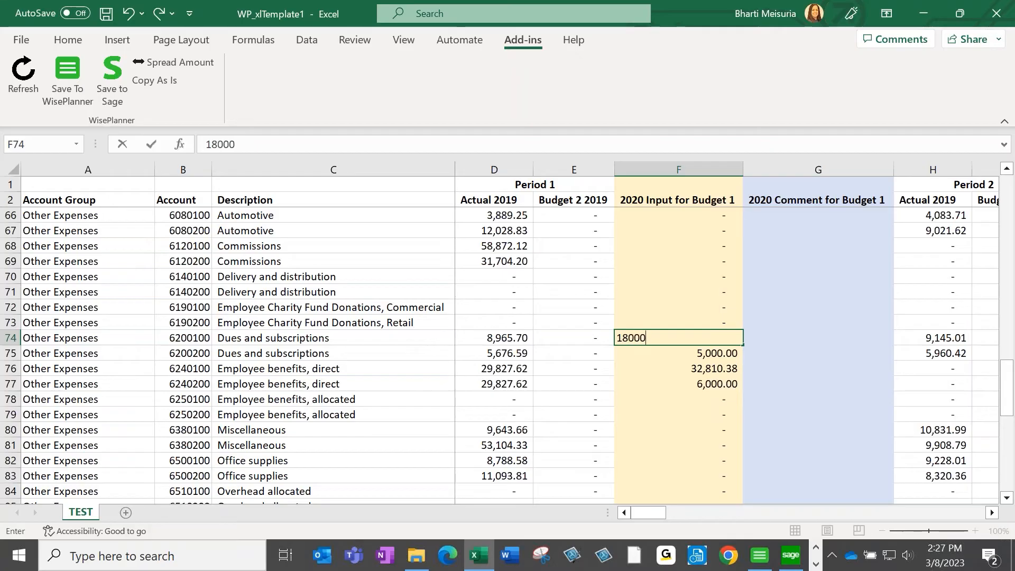
{"action": "key", "text": "Return"}
{"action": "left_click", "coordinate": [176, 57]}
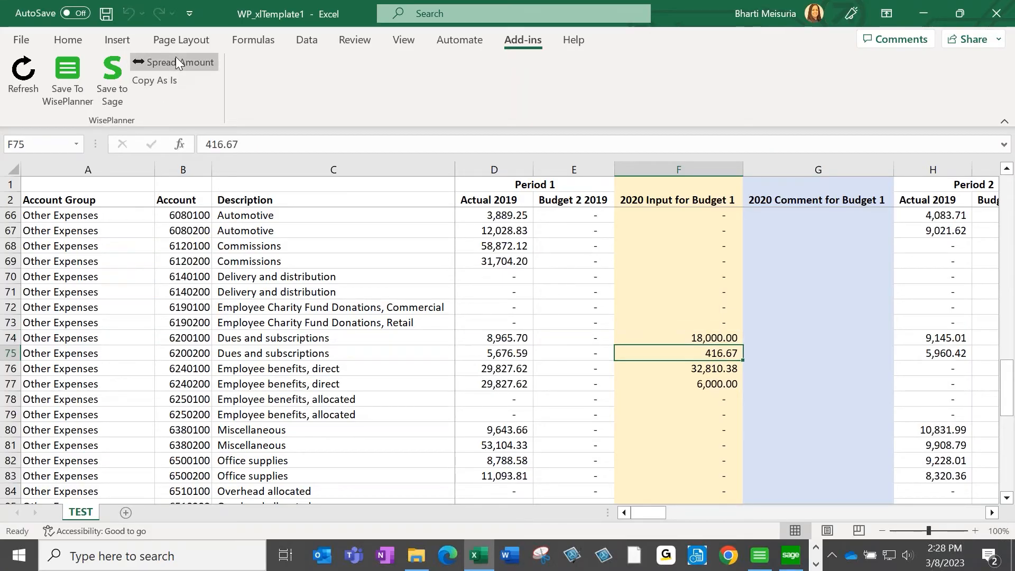
{"action": "left_click", "coordinate": [176, 57]}
{"action": "left_click", "coordinate": [716, 337]}
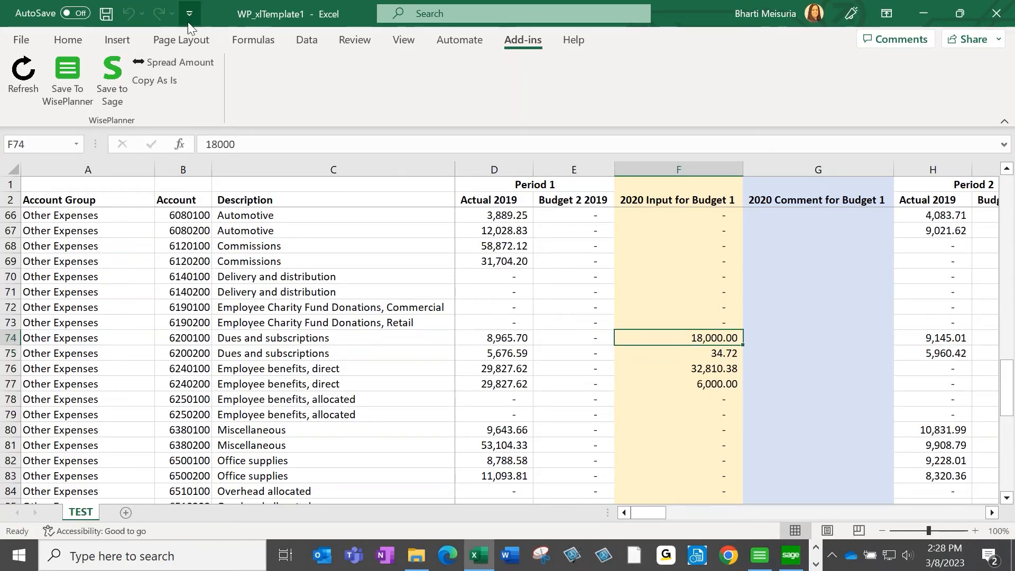
Step: Save the revised budget to Sage and reload the first Dues and subscriptions account's 2020 amounts in G/L Budget Maintenance
{"action": "left_click", "coordinate": [121, 82]}
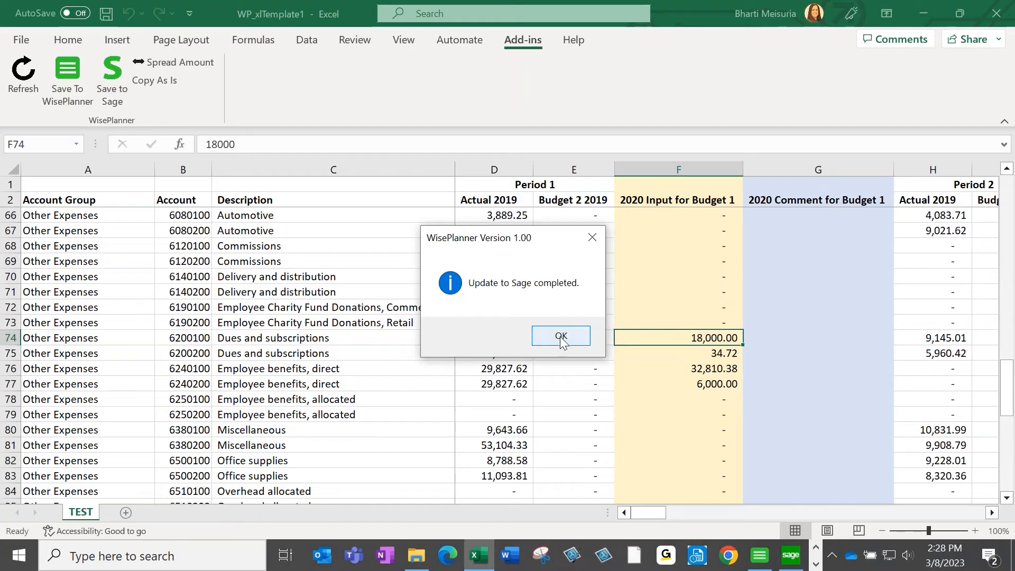
{"action": "left_click", "coordinate": [565, 335]}
{"action": "left_click_drag", "start_coordinate": [853, 135], "coordinate": [304, 74]}
{"action": "left_click", "coordinate": [532, 170]}
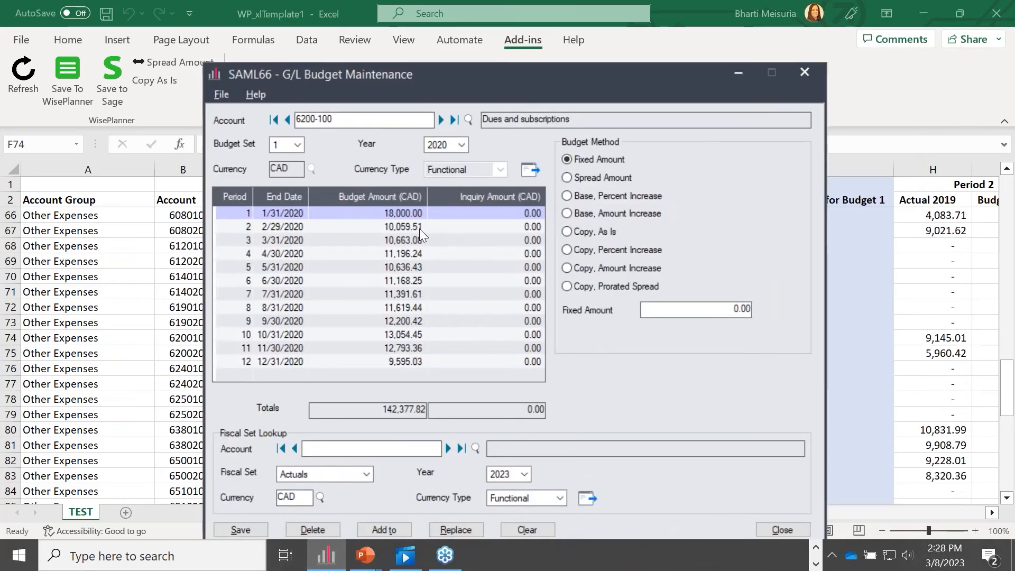
{"action": "left_click_drag", "start_coordinate": [414, 74], "coordinate": [421, 45]}
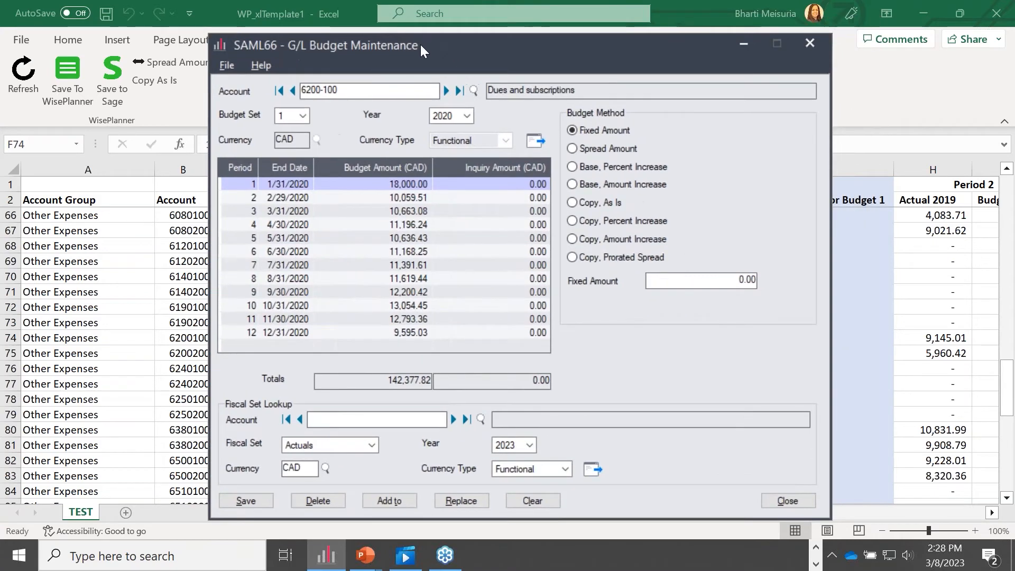
Step: Return to the Excel template and set the Period 1 budget input in F74 to 5600
{"action": "left_click", "coordinate": [218, 13]}
{"action": "scroll", "coordinate": [529, 351], "scroll_direction": "down", "scroll_amount": 4}
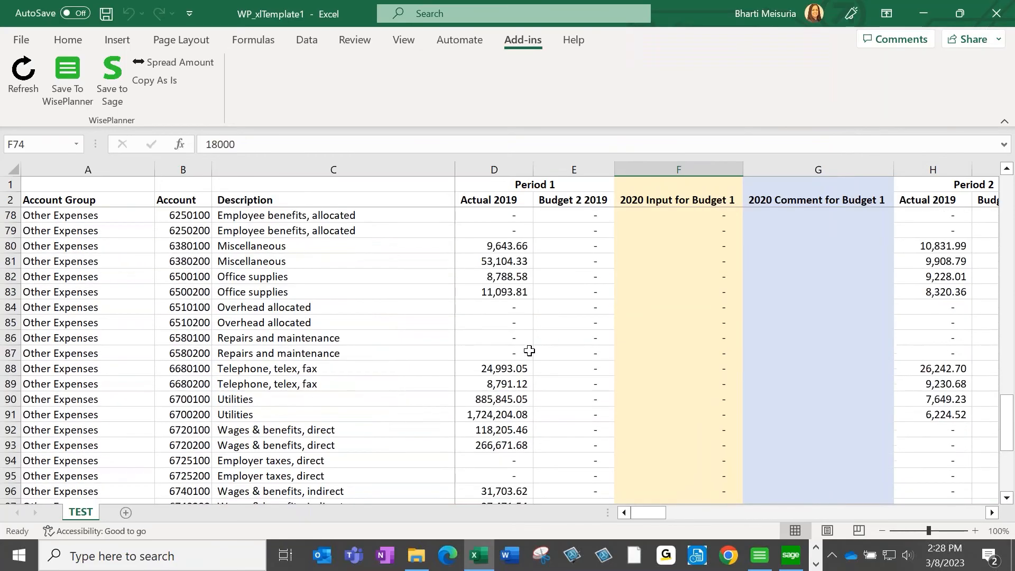
{"action": "key", "text": "alt+Tab"}
{"action": "scroll", "coordinate": [734, 388], "scroll_direction": "up", "scroll_amount": 3}
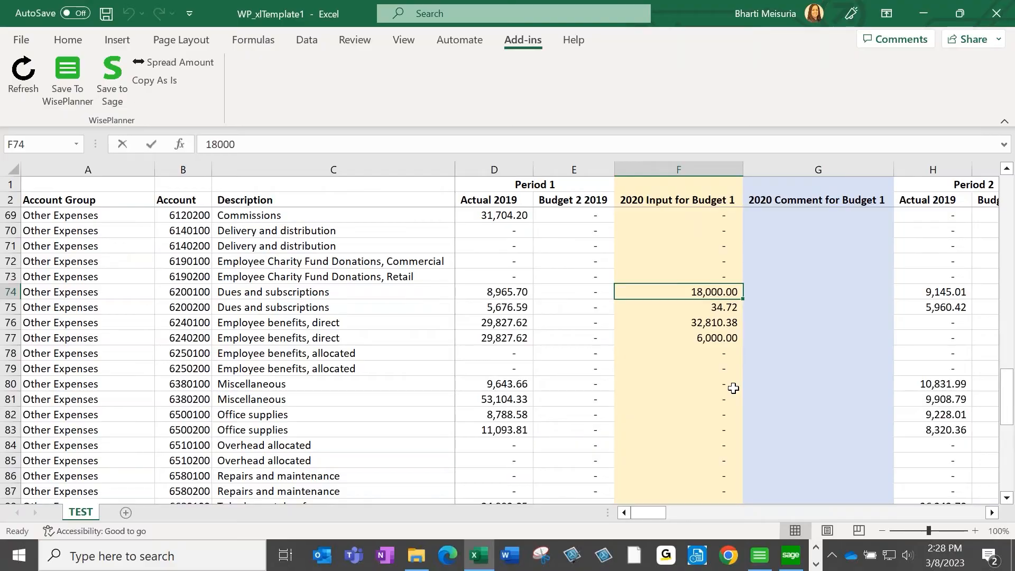
{"action": "type", "text": "5600"}
{"action": "key", "text": "Return"}
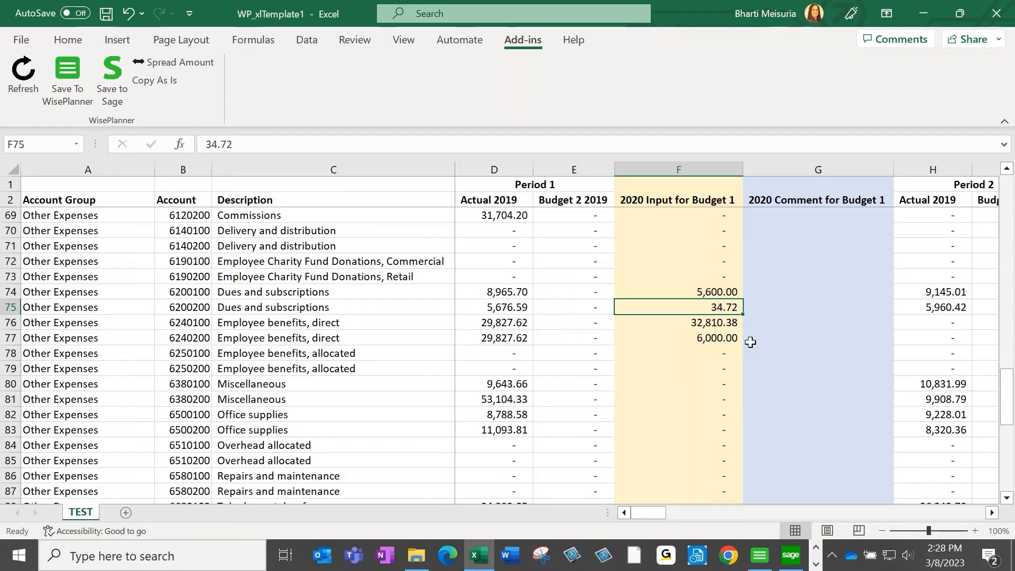
Step: Save the 5600 budget input to Sage and reload the account's 2020 budget in G/L Budget Maintenance
{"action": "left_click", "coordinate": [122, 90]}
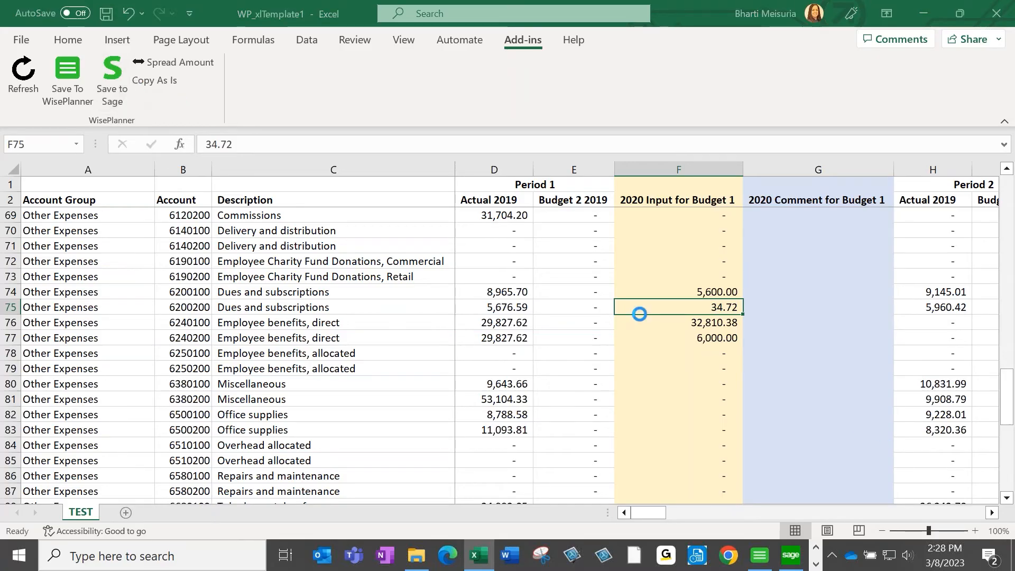
{"action": "key", "text": "Return"}
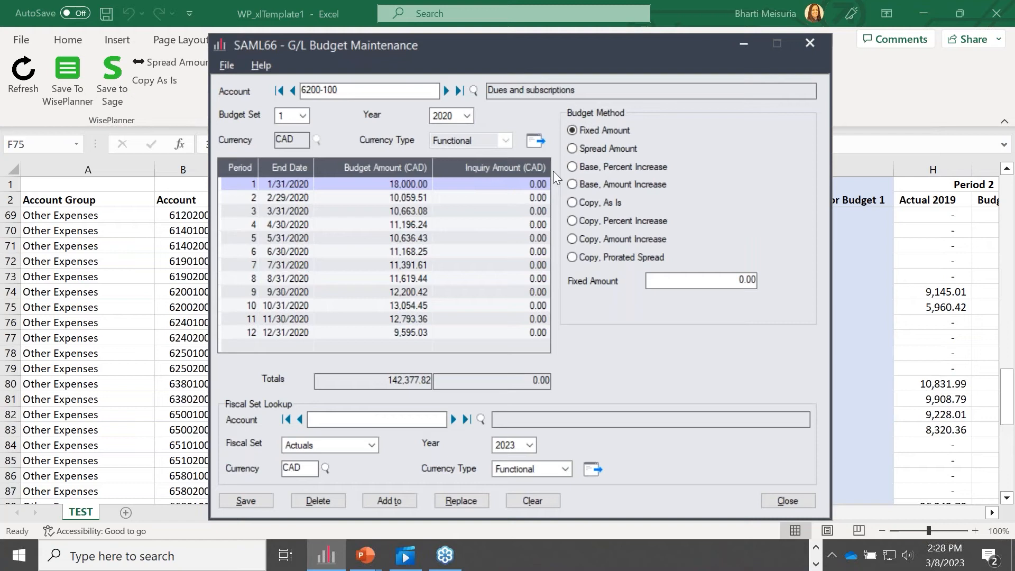
{"action": "left_click", "coordinate": [538, 141]}
{"action": "left_click", "coordinate": [135, 297]}
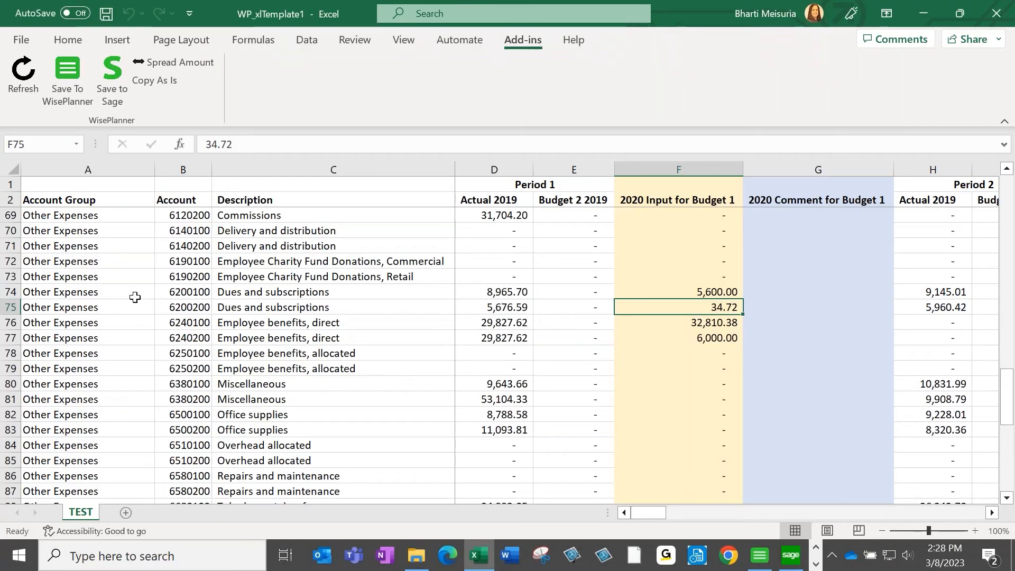
Step: Switch to WisePlanner, expand the TEST template under SAML64 to examine its entries, and look over the lower Other Expenses rows in Excel
{"action": "key", "text": "alt+Tab"}
{"action": "key", "text": "alt+Tab"}
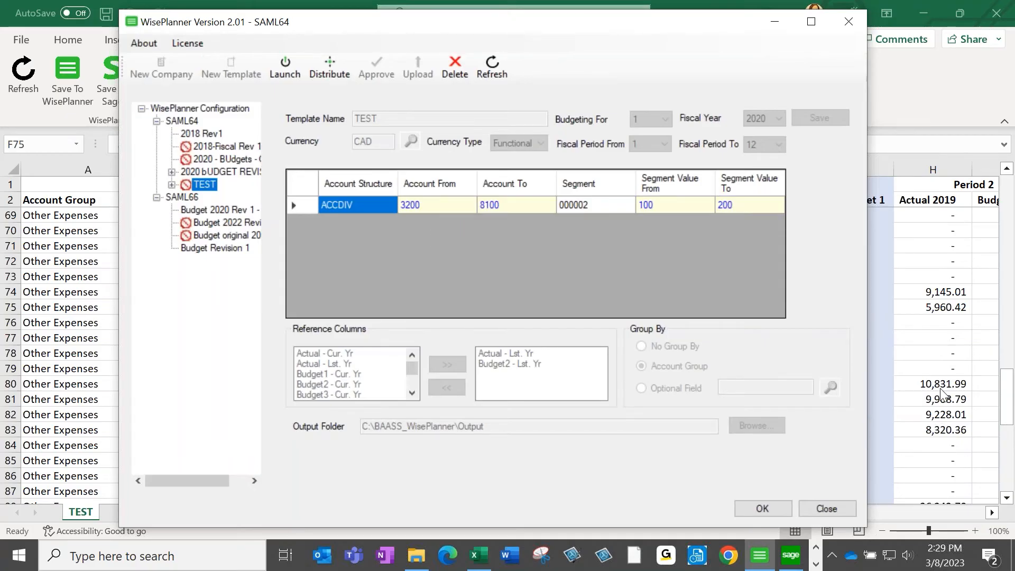
{"action": "left_click", "coordinate": [172, 185]}
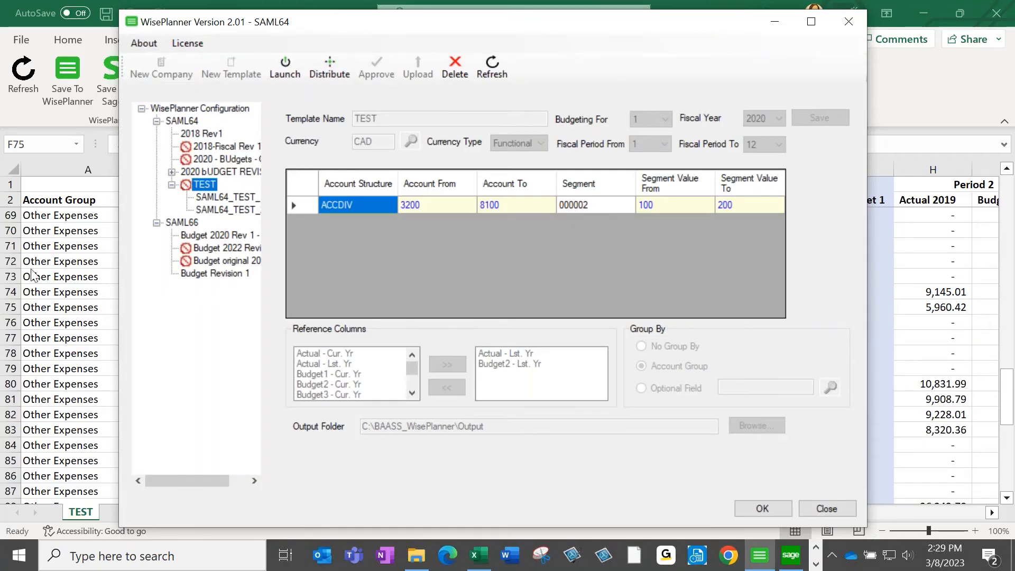
{"action": "left_click", "coordinate": [74, 277]}
{"action": "scroll", "coordinate": [725, 374], "scroll_direction": "down", "scroll_amount": 5}
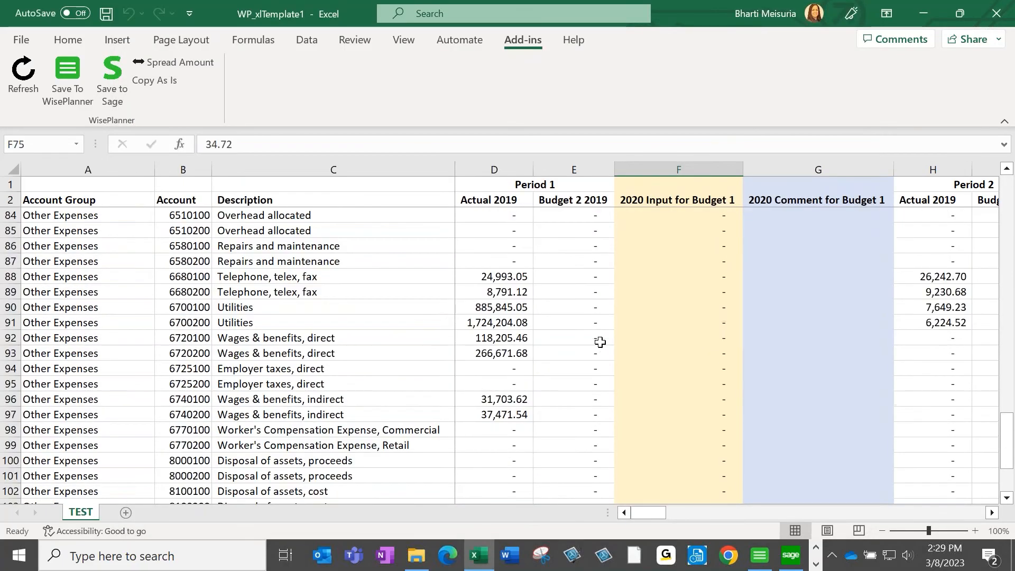
Step: Check the TEST template in WisePlanner, then return to Excel and review the remaining Other Expenses rows down to the total
{"action": "key", "text": "alt+Tab"}
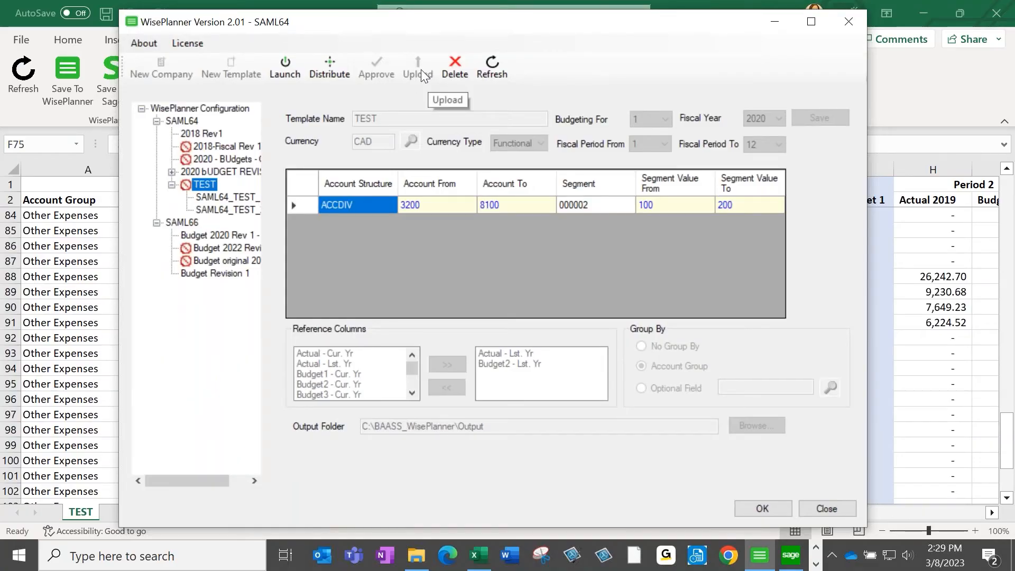
{"action": "key", "text": "alt+Tab"}
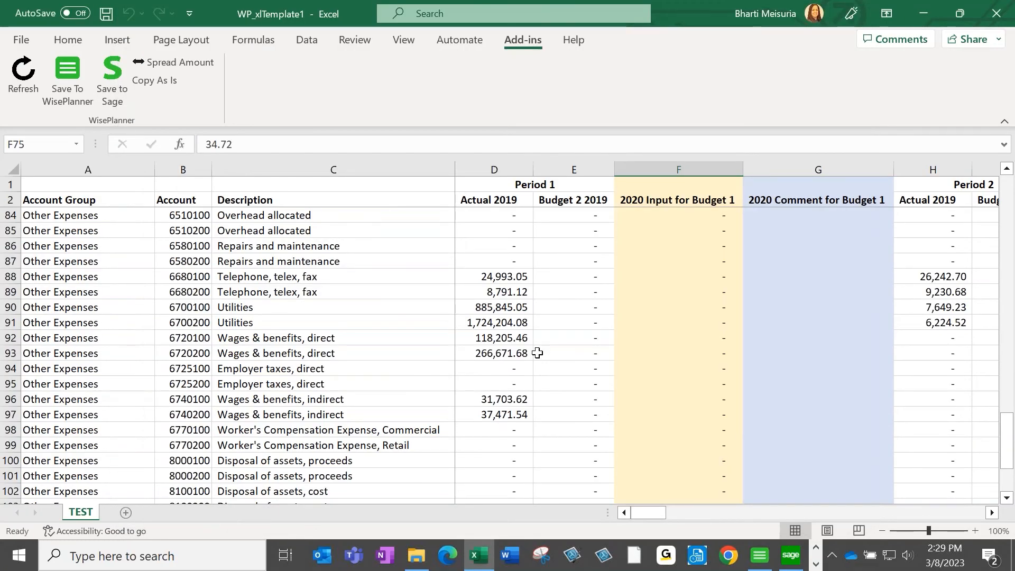
{"action": "scroll", "coordinate": [537, 353], "scroll_direction": "down", "scroll_amount": 2}
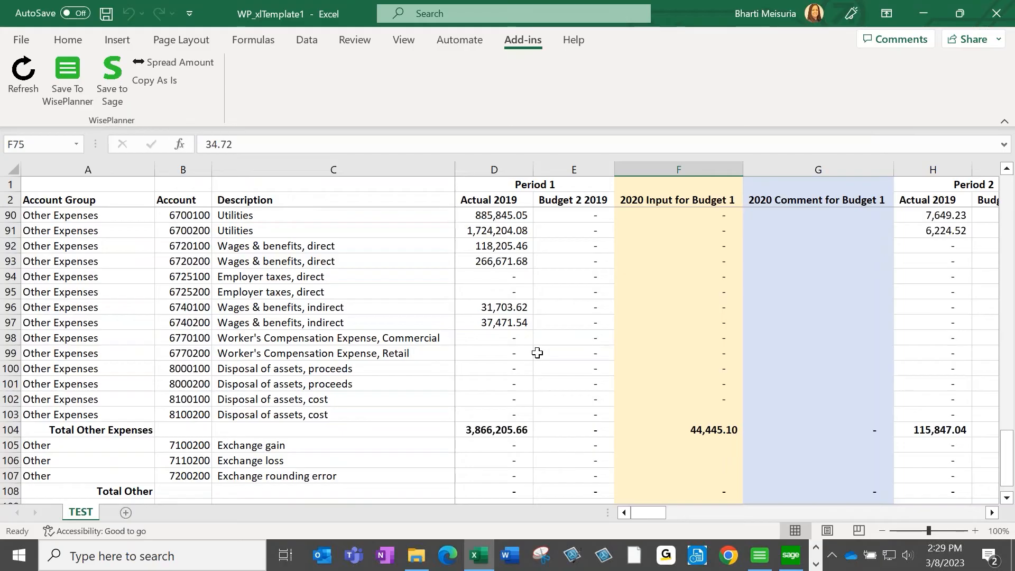
Step: Switch to G/L Budget Maintenance, enter the second Dues and subscriptions account, and close the window
{"action": "key", "text": "alt+Tab"}
{"action": "key", "text": "alt+Tab"}
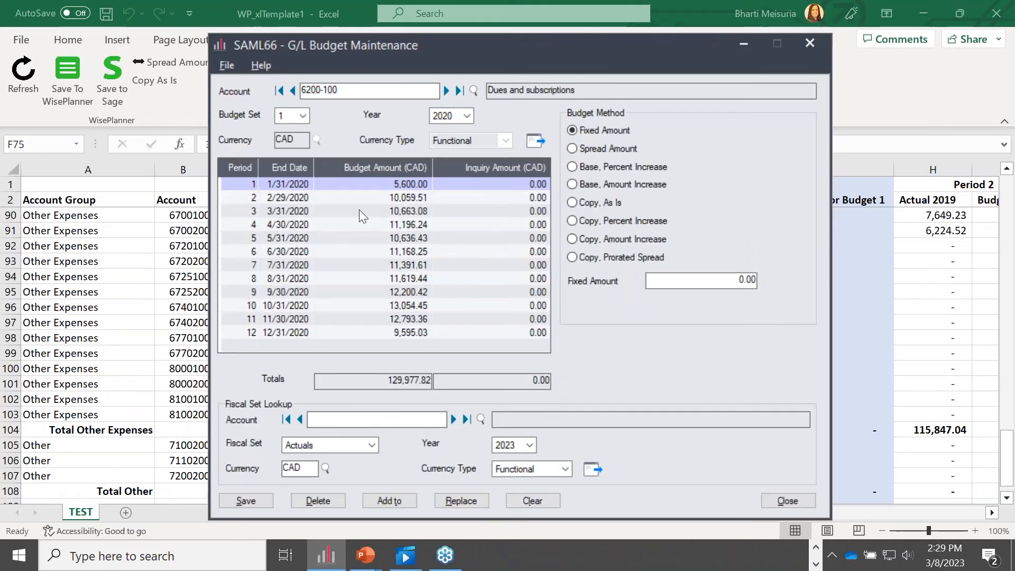
{"action": "double_click", "coordinate": [325, 91]}
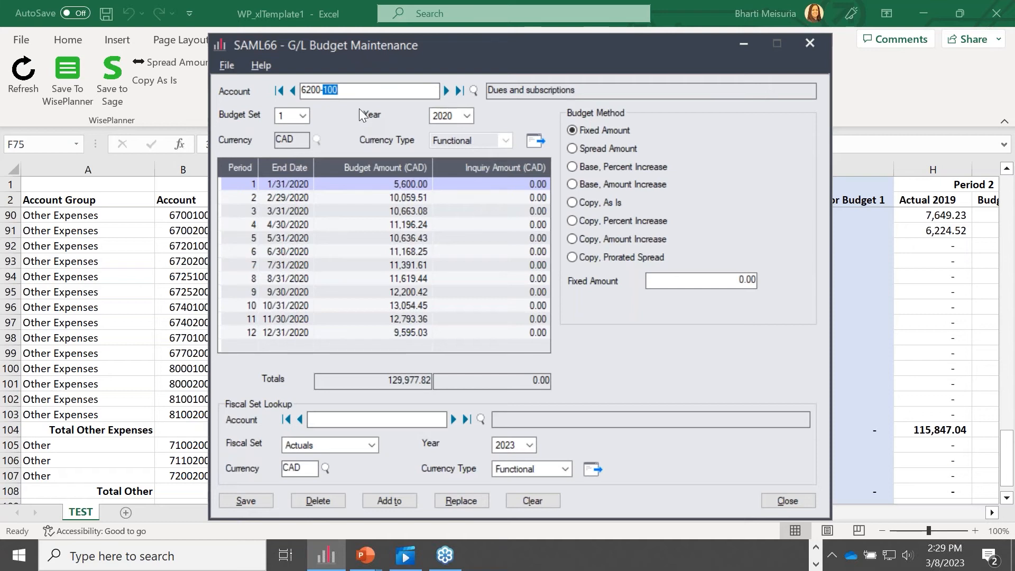
{"action": "type", "text": "200"}
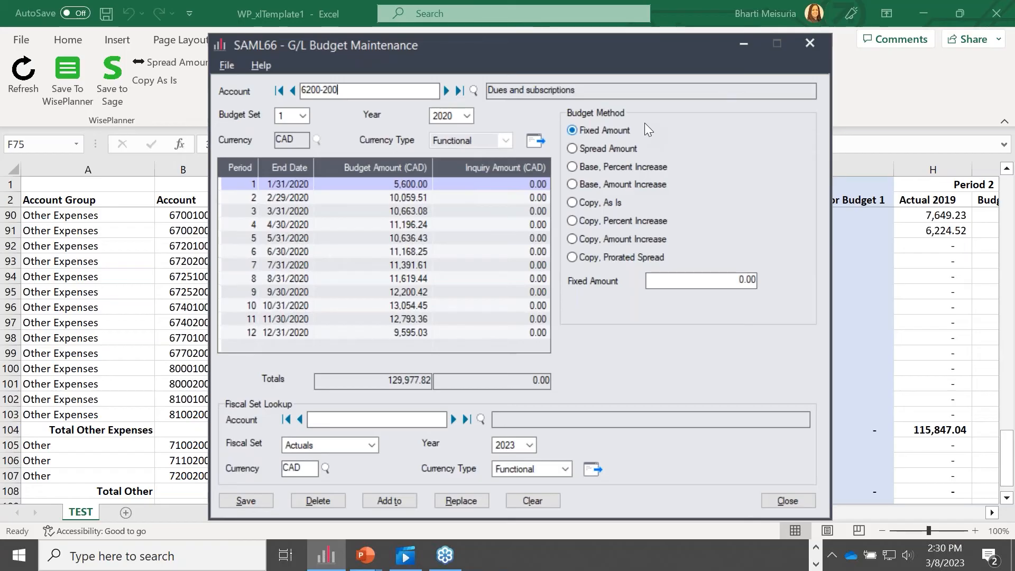
{"action": "left_click", "coordinate": [810, 44]}
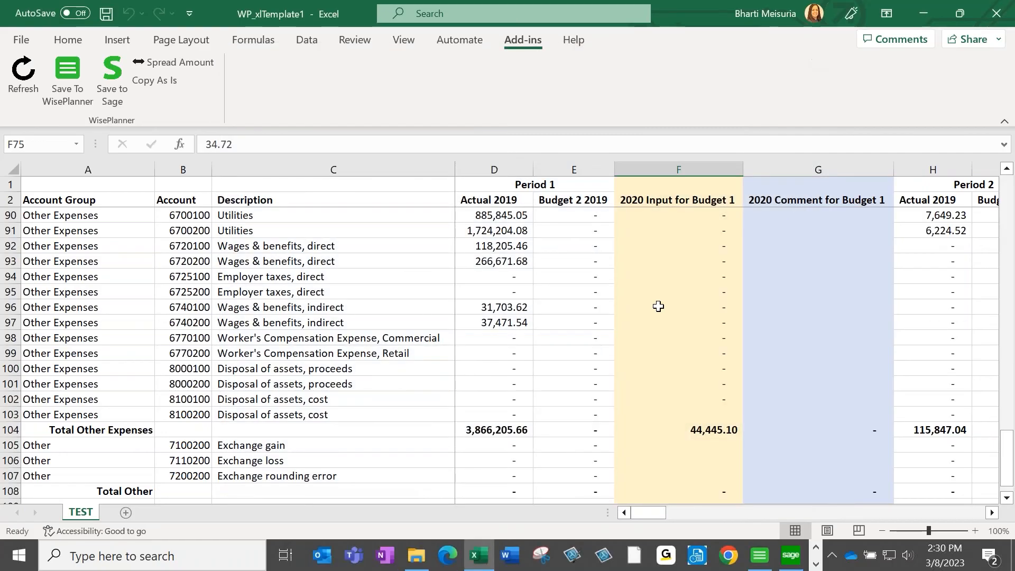
Step: Switch to WisePlanner, select the first entry under TEST to examine its Approve and Upload options, and close the window
{"action": "key", "text": "alt+Tab"}
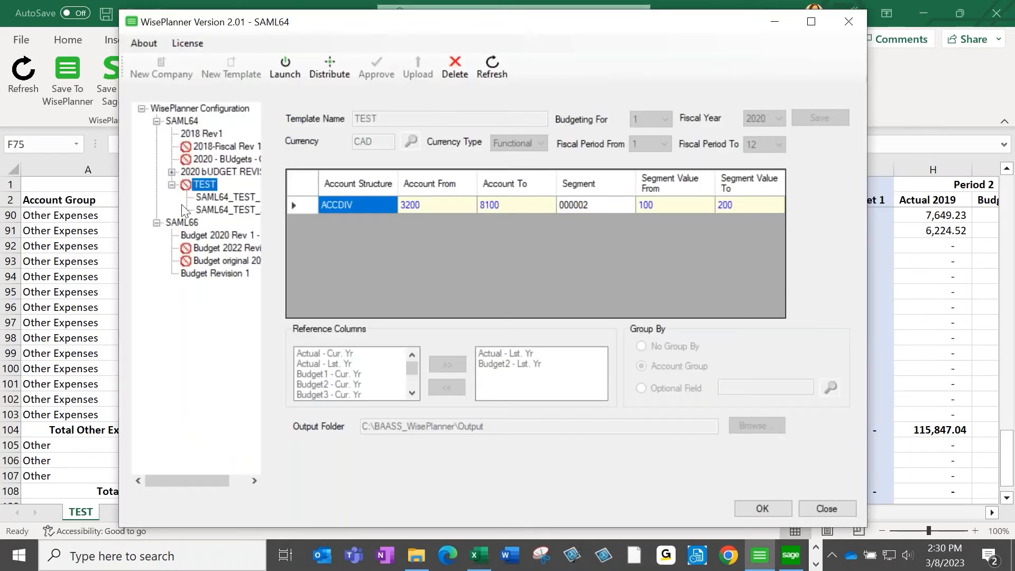
{"action": "left_click", "coordinate": [239, 198]}
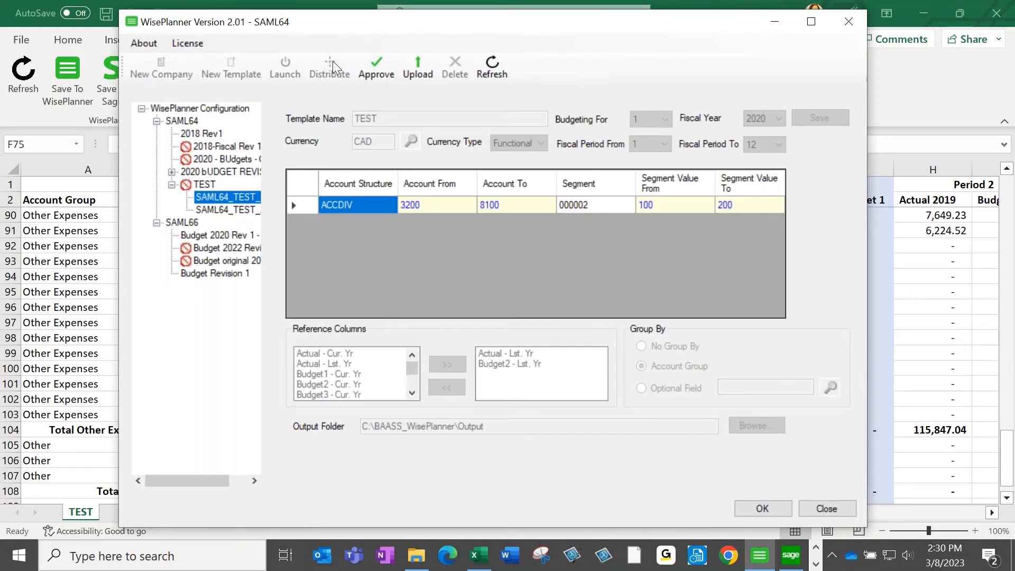
{"action": "left_click", "coordinate": [371, 63]}
{"action": "left_click_drag", "start_coordinate": [432, 27], "coordinate": [432, 27]}
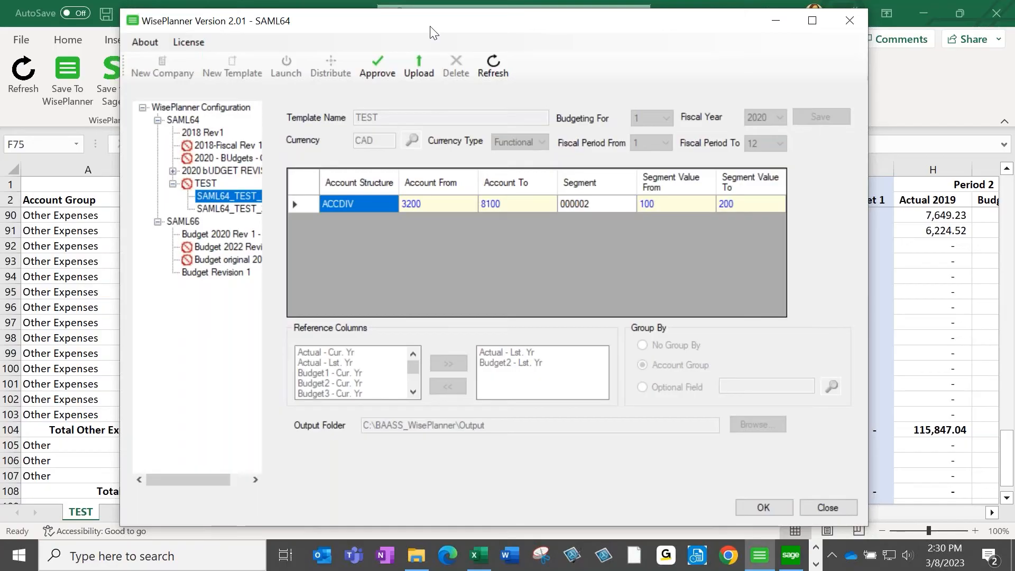
{"action": "left_click", "coordinate": [848, 23]}
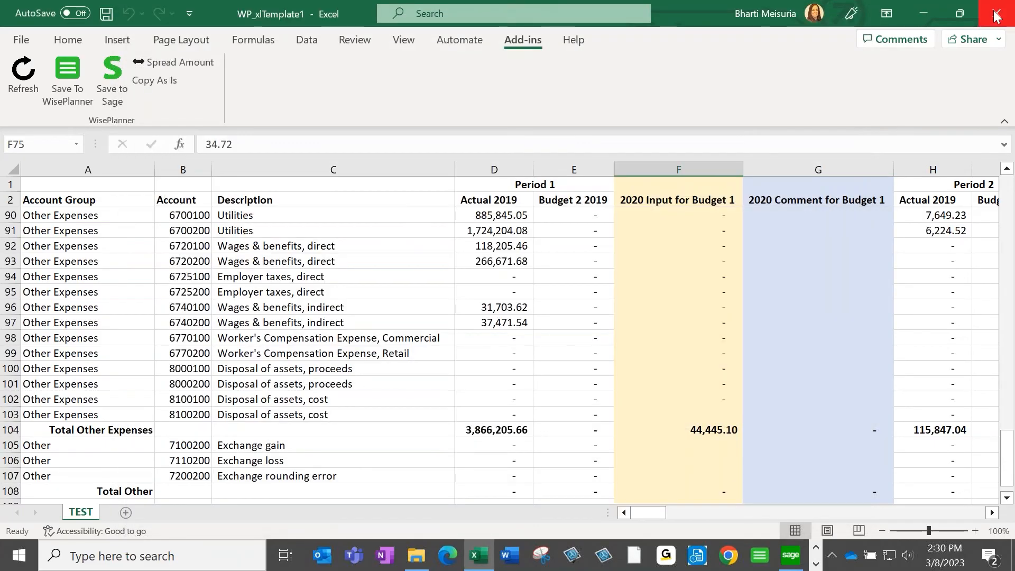
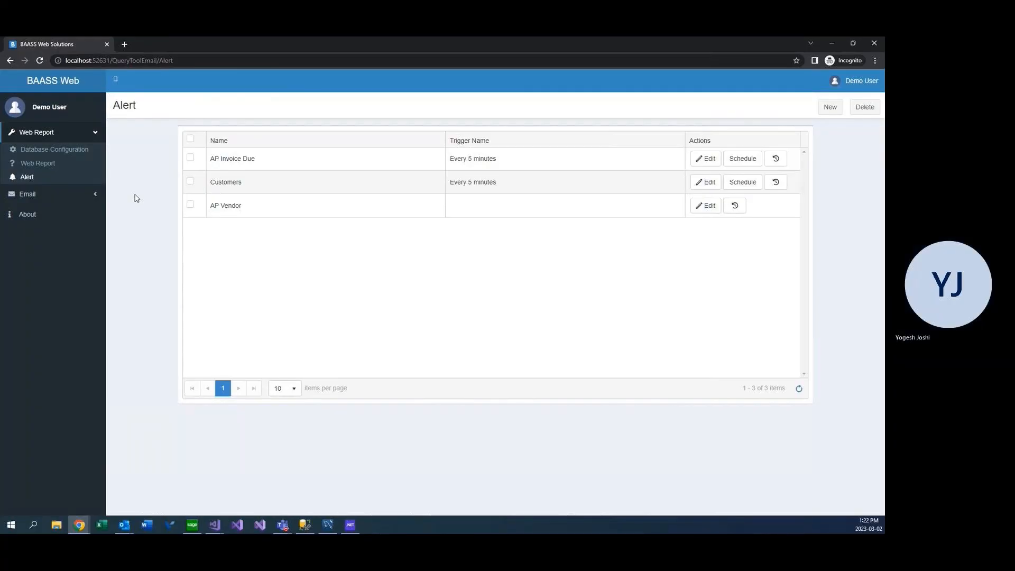
Step: In BAASS Web, start a new scheduled alert for company Sample Ltd and review the available alert track tables
{"action": "mouse_move", "coordinate": [540, 143]}
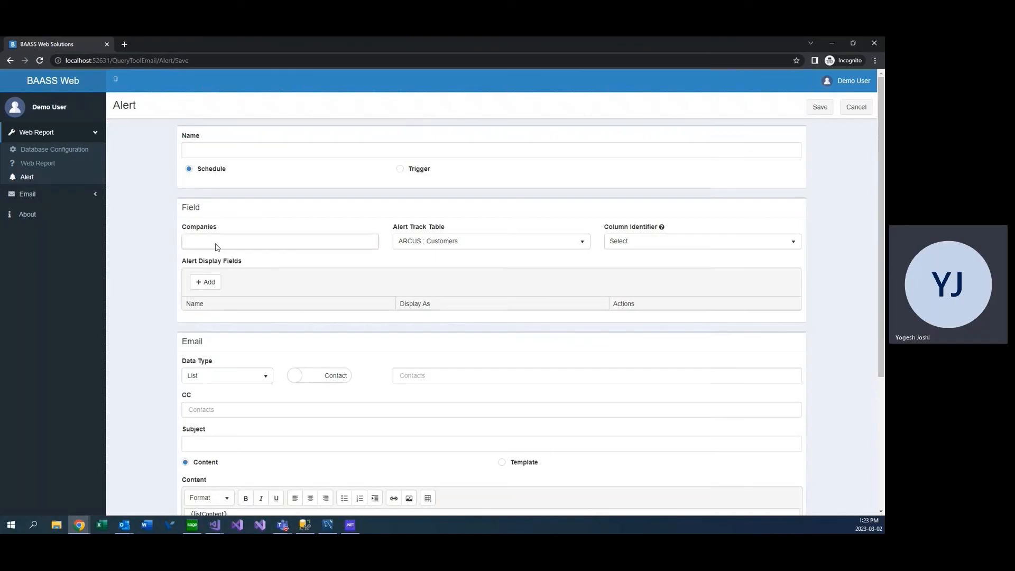
{"action": "scroll", "coordinate": [164, 244], "scroll_direction": "down", "scroll_amount": 1}
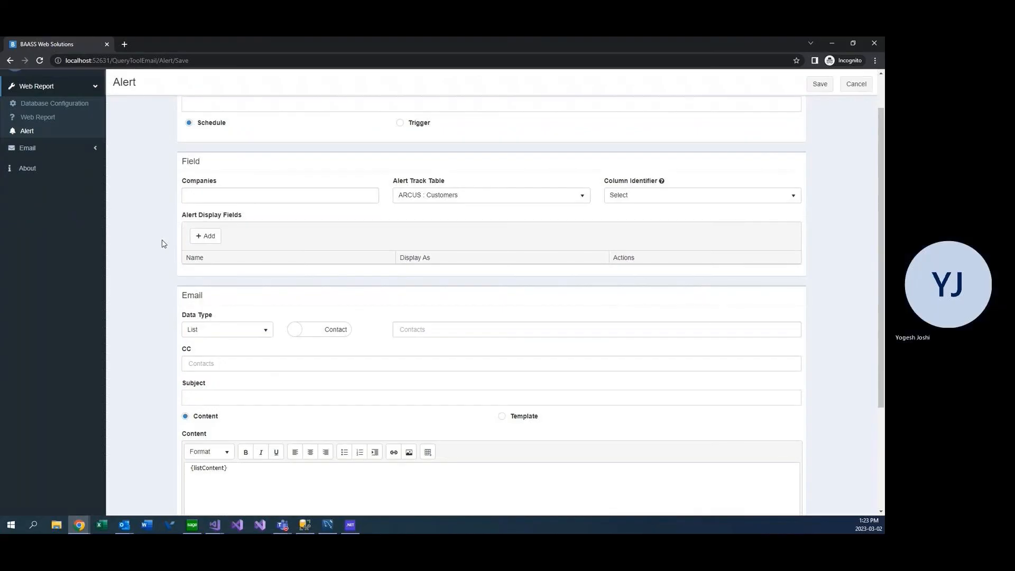
{"action": "left_click", "coordinate": [236, 198]}
{"action": "left_click", "coordinate": [260, 209]}
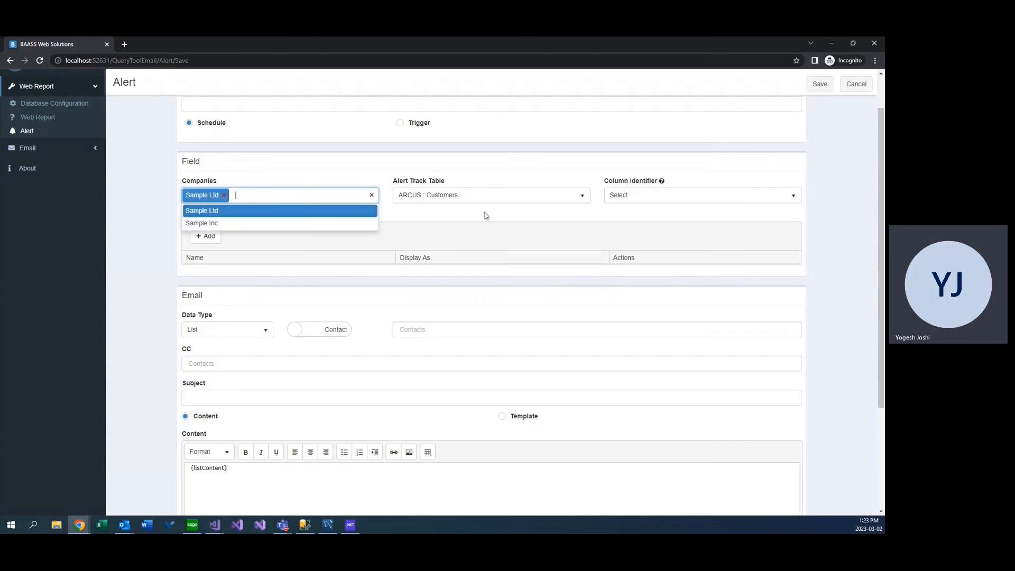
{"action": "left_click", "coordinate": [473, 204]}
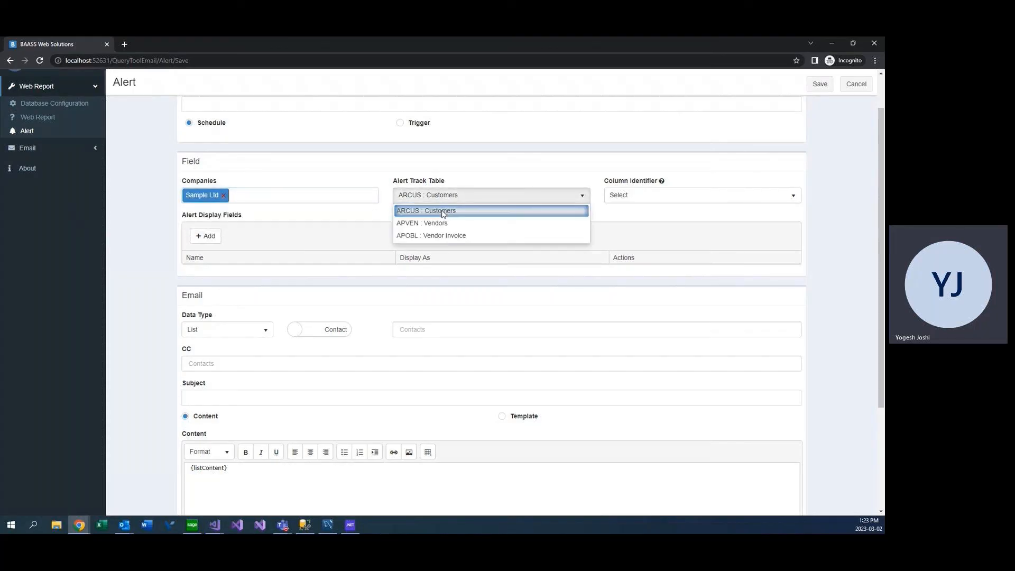
{"action": "left_click", "coordinate": [648, 217]}
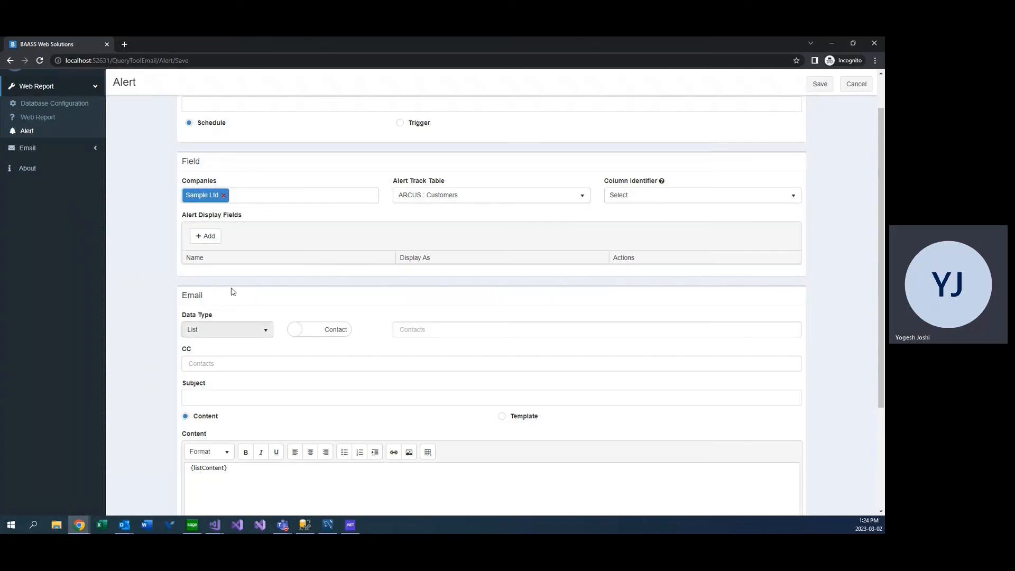
Step: Examine the alert's email settings: contact choices, subject and the {listContent} placeholder in the content
{"action": "scroll", "coordinate": [209, 296], "scroll_direction": "down", "scroll_amount": 3}
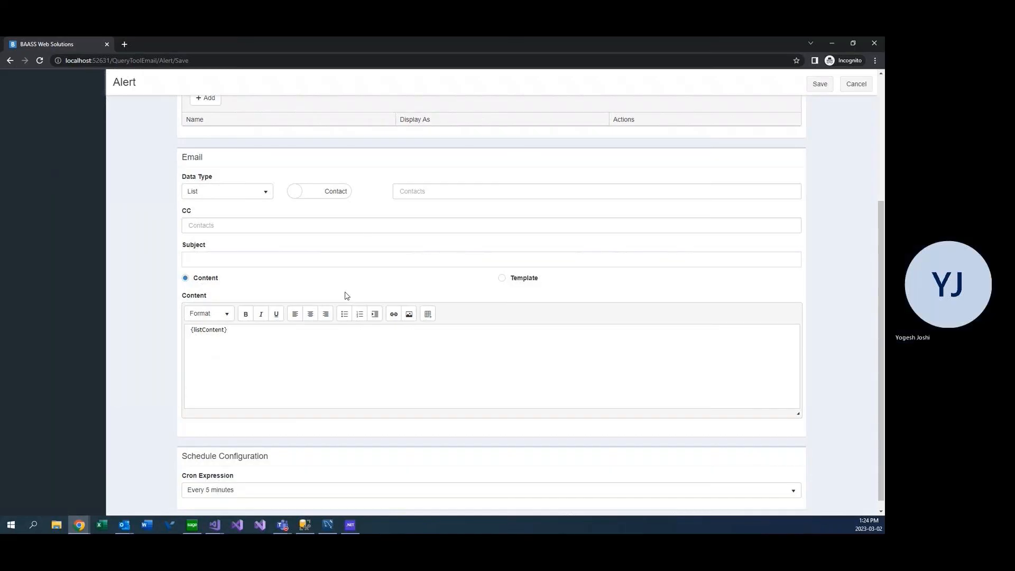
{"action": "left_click", "coordinate": [400, 192]}
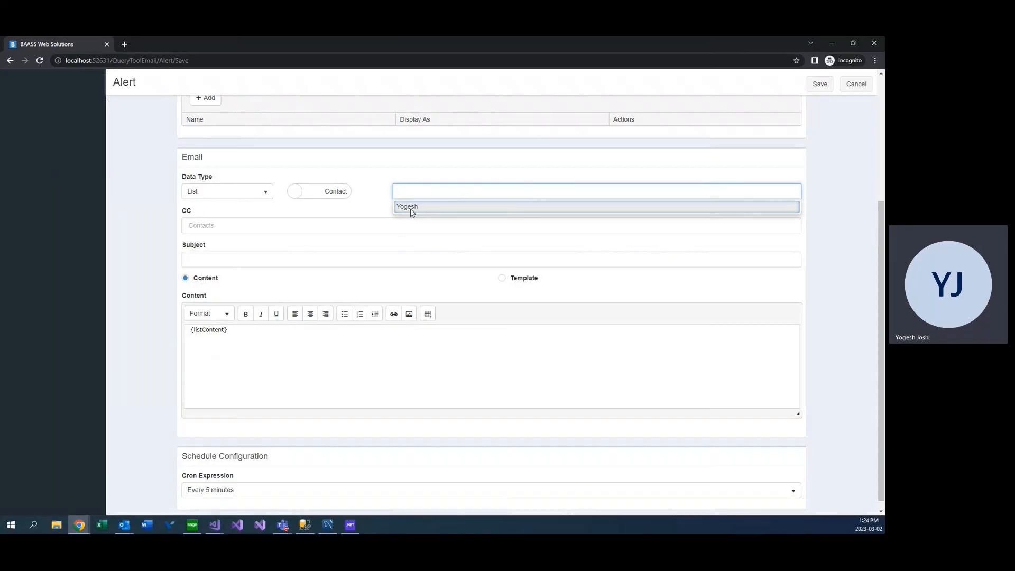
{"action": "left_click", "coordinate": [223, 258]}
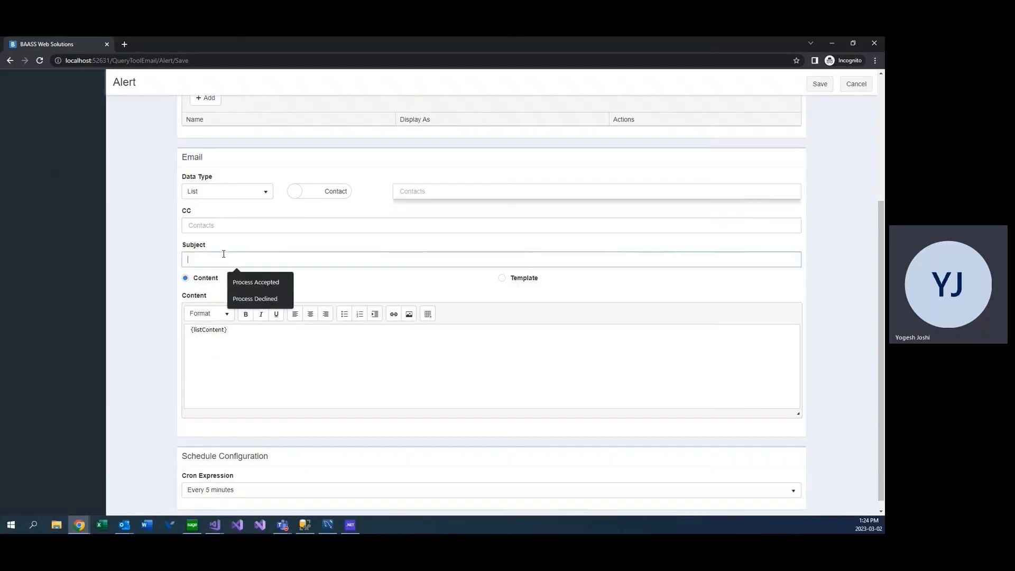
{"action": "left_click_drag", "start_coordinate": [243, 328], "coordinate": [188, 329]}
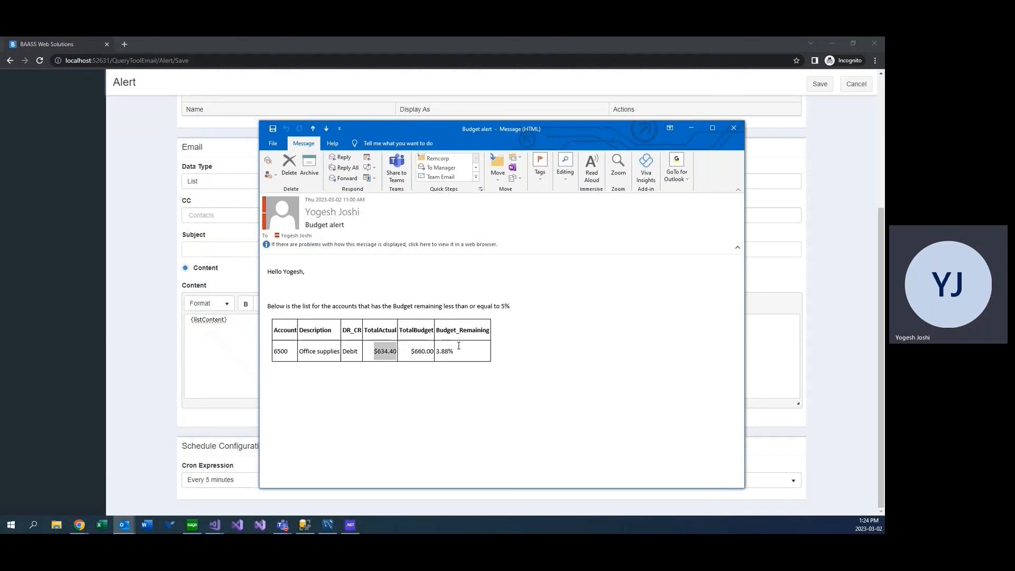
Step: Examine the account table in the Budget alert email, including its actual, budget and remaining columns, and minimize the message
{"action": "left_click_drag", "start_coordinate": [459, 350], "coordinate": [434, 351]}
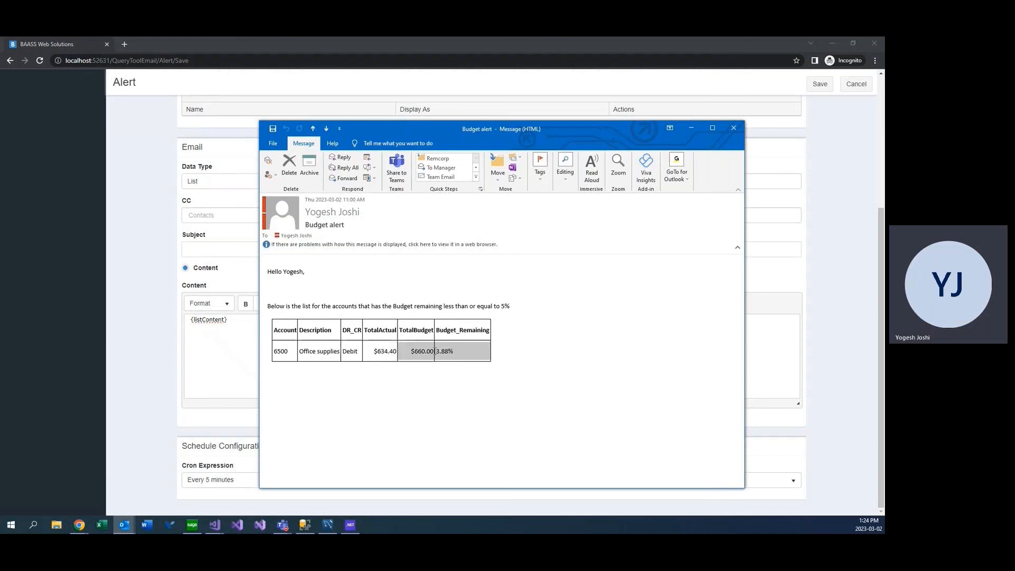
{"action": "left_click", "coordinate": [374, 358]}
{"action": "left_click_drag", "start_coordinate": [374, 358], "coordinate": [431, 355]}
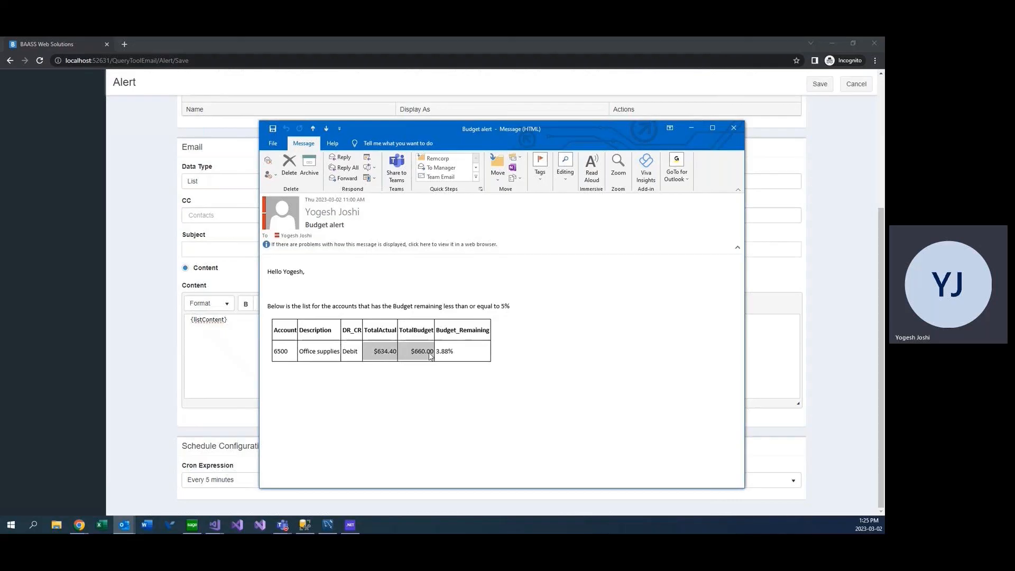
{"action": "left_click", "coordinate": [472, 353]}
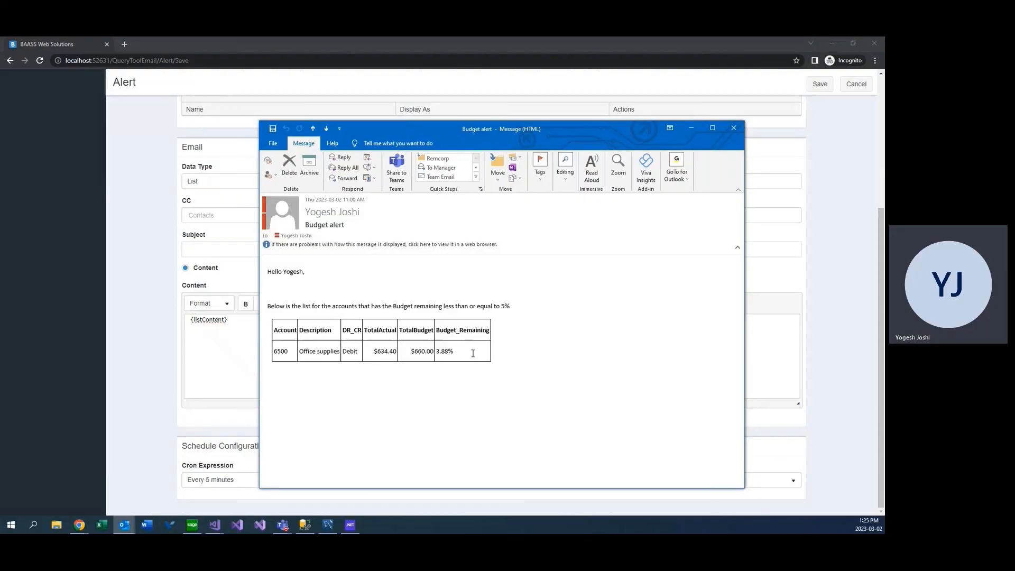
{"action": "left_click_drag", "start_coordinate": [276, 328], "coordinate": [460, 323]}
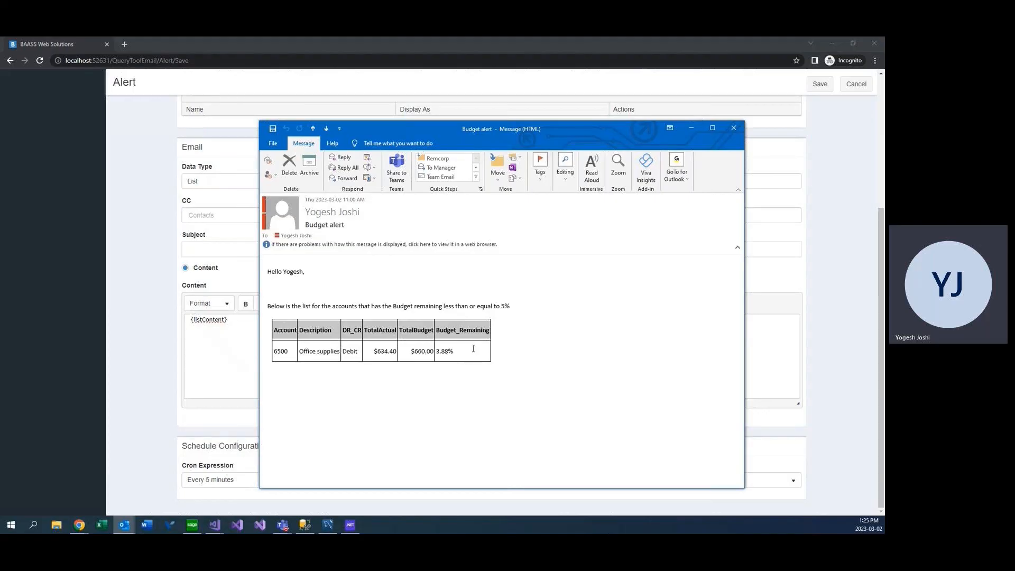
{"action": "left_click", "coordinate": [697, 130]}
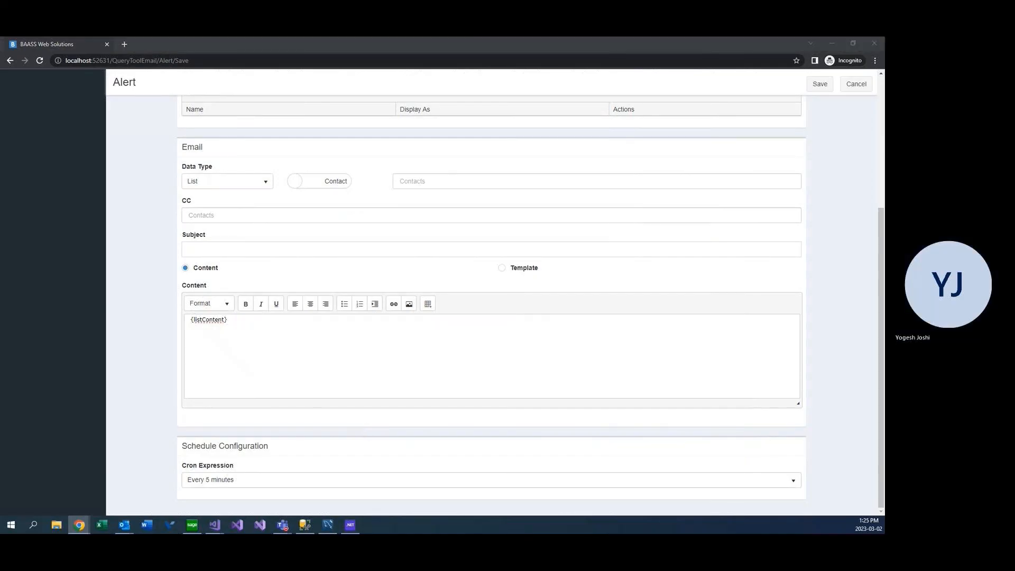
Step: Bring up the AP Invoice Due Alert email, examine its invoice row and column headings, and minimize the message
{"action": "key", "text": "alt+Tab"}
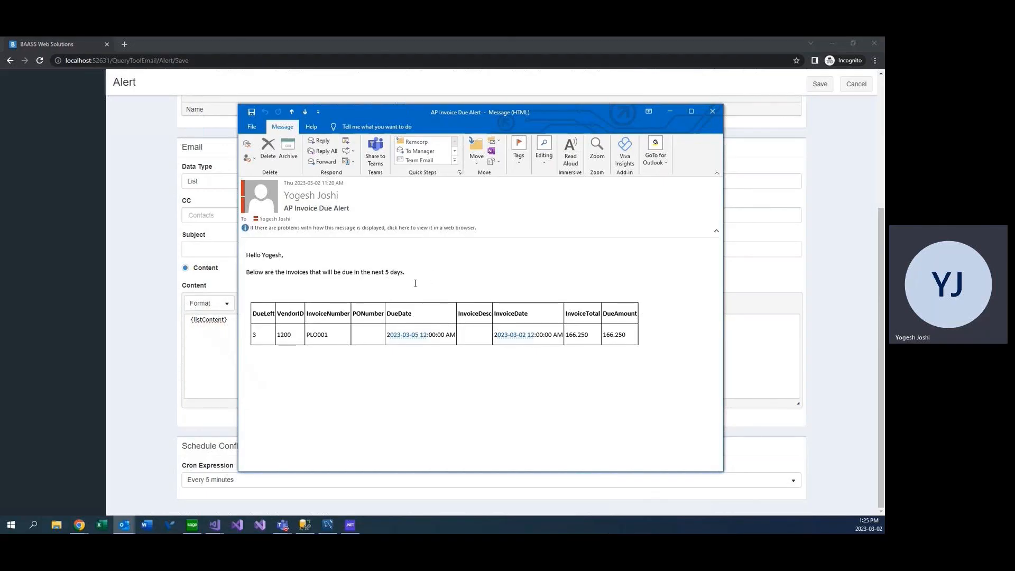
{"action": "left_click", "coordinate": [250, 334]}
{"action": "left_click", "coordinate": [258, 336]}
{"action": "left_click_drag", "start_coordinate": [255, 335], "coordinate": [636, 336]}
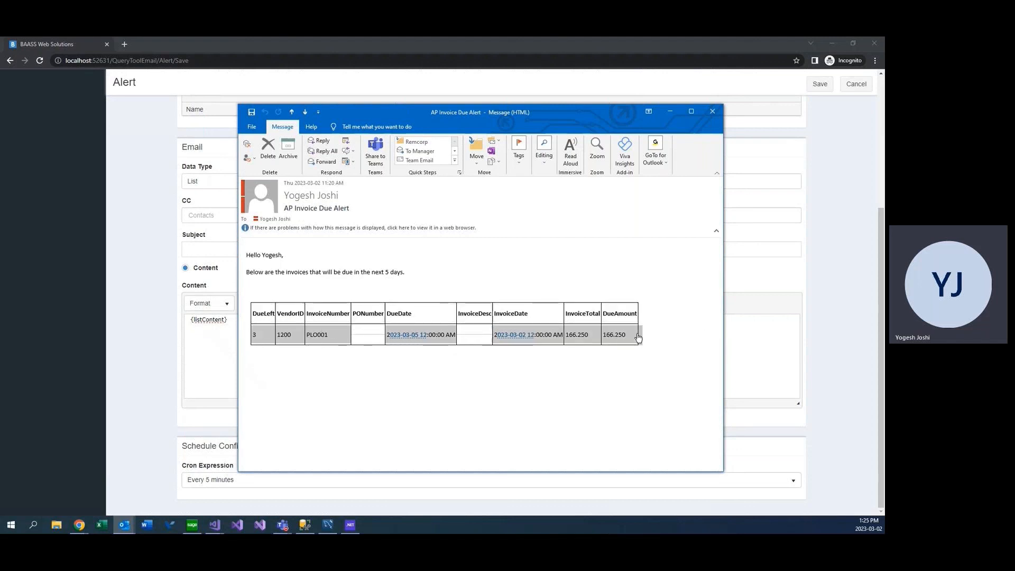
{"action": "left_click_drag", "start_coordinate": [254, 314], "coordinate": [557, 315]}
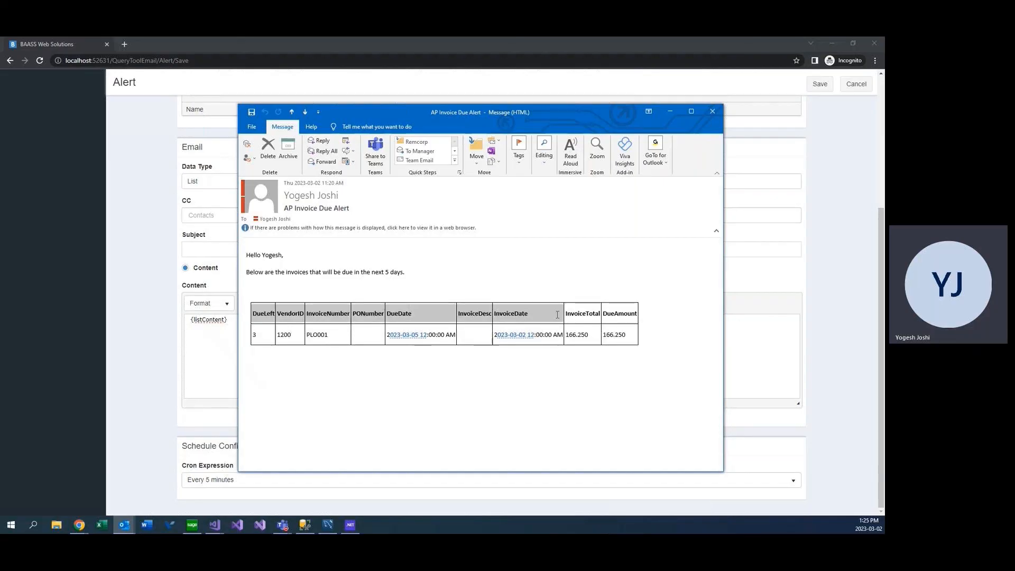
{"action": "left_click", "coordinate": [667, 113]}
Step: Change the new alert to the Trigger type and set it to trigger on Insert, Update and Delete
{"action": "scroll", "coordinate": [170, 290], "scroll_direction": "up", "scroll_amount": 5}
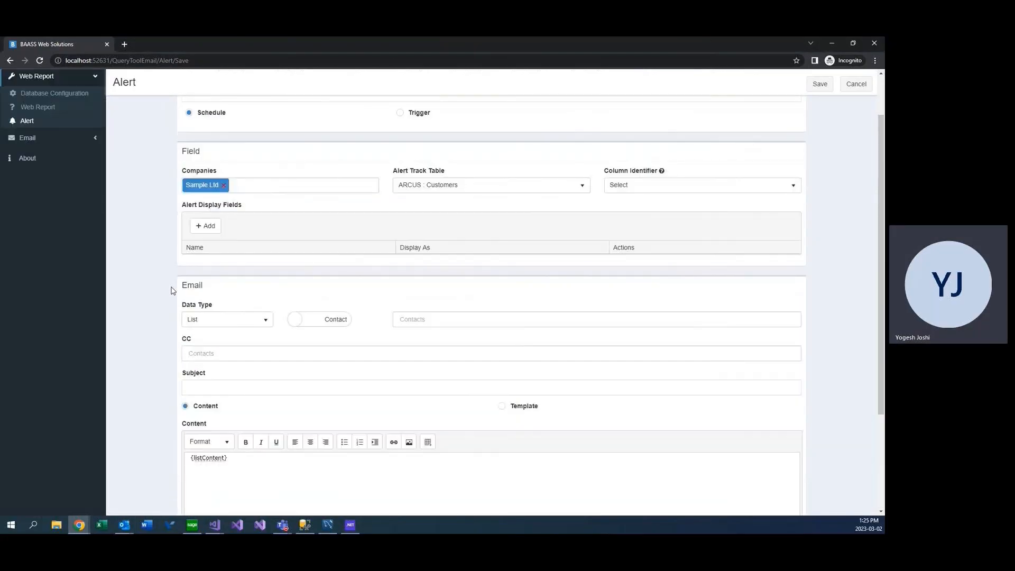
{"action": "scroll", "coordinate": [172, 263], "scroll_direction": "up", "scroll_amount": 1}
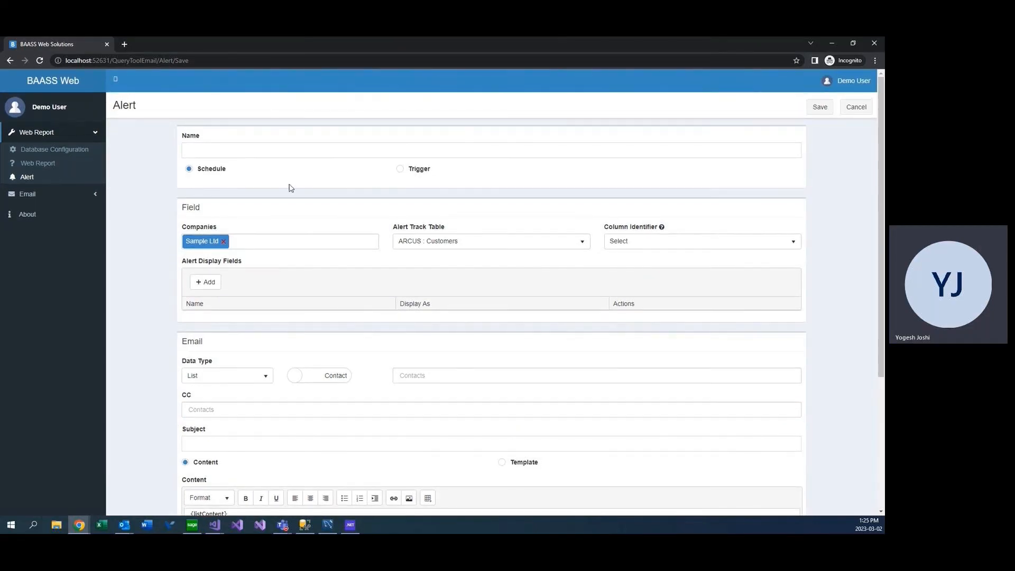
{"action": "left_click", "coordinate": [415, 171]}
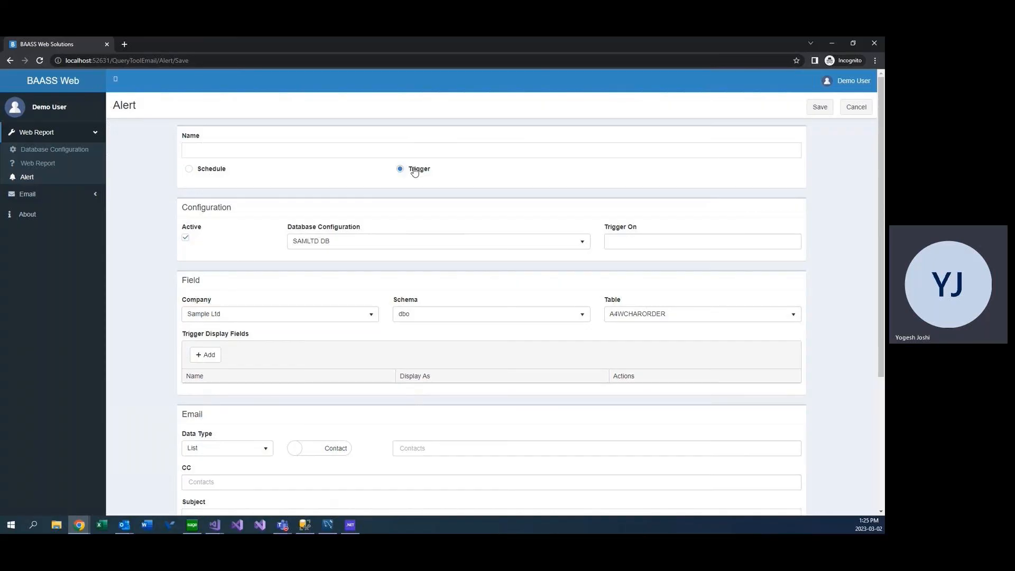
{"action": "left_click", "coordinate": [628, 242]}
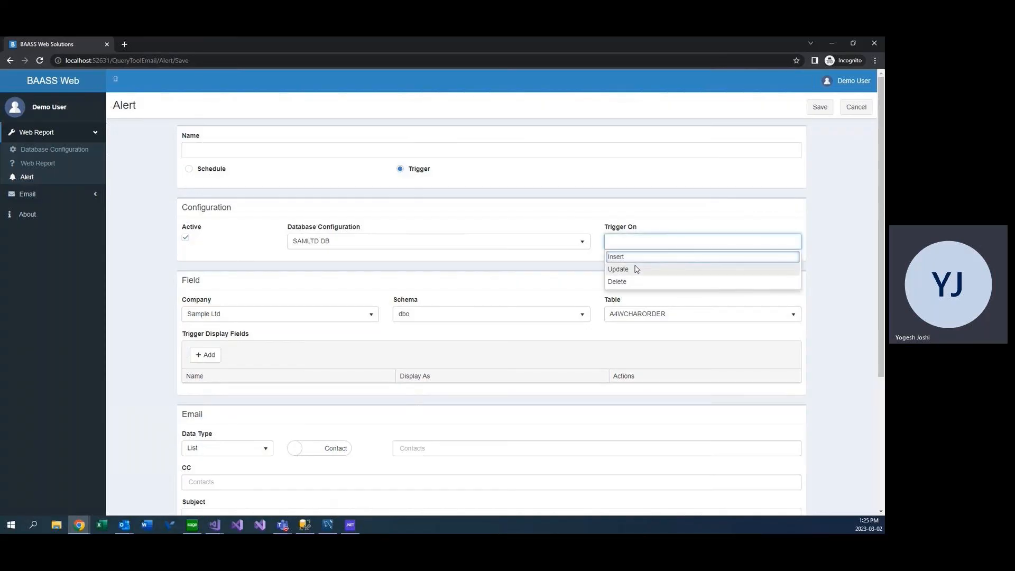
{"action": "left_click", "coordinate": [632, 257]}
{"action": "left_click", "coordinate": [632, 270]}
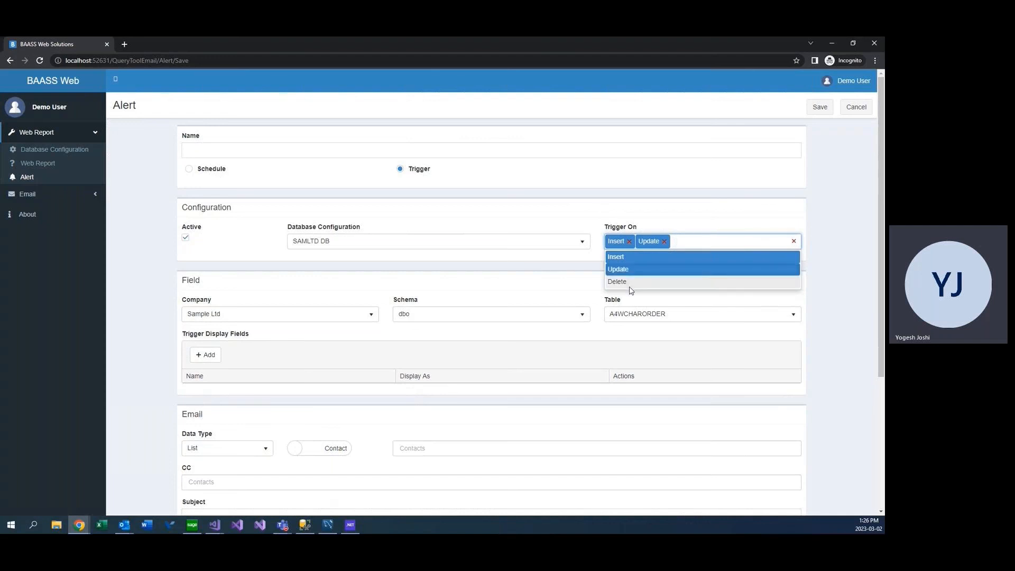
{"action": "left_click", "coordinate": [631, 281]}
{"action": "left_click", "coordinate": [305, 269]}
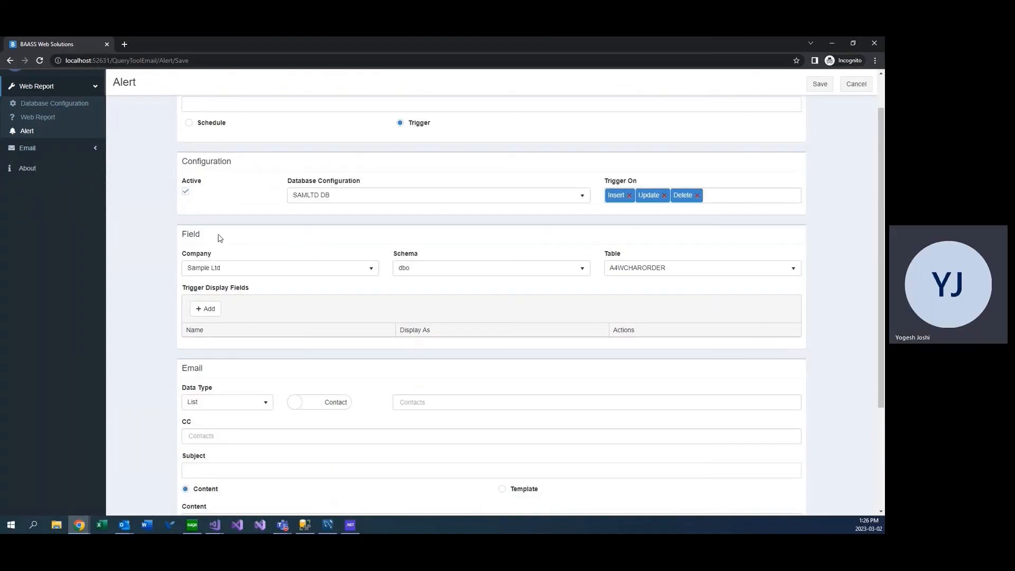
Step: Examine the trigger alert's Field settings: company, schema, the available tables and the trigger display fields
{"action": "left_click_drag", "start_coordinate": [217, 239], "coordinate": [185, 233]}
{"action": "left_click", "coordinate": [252, 270]}
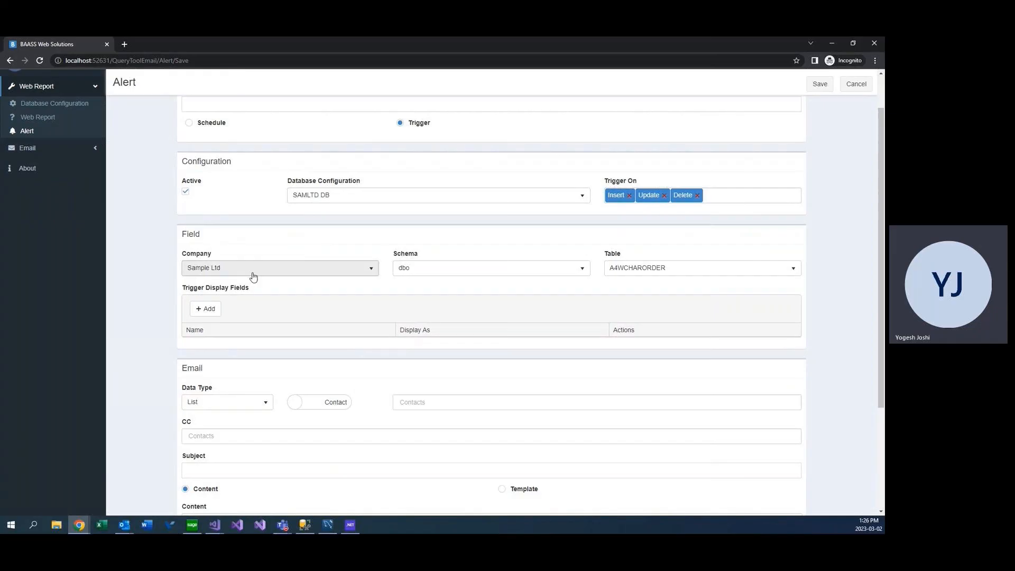
{"action": "left_click", "coordinate": [625, 275]}
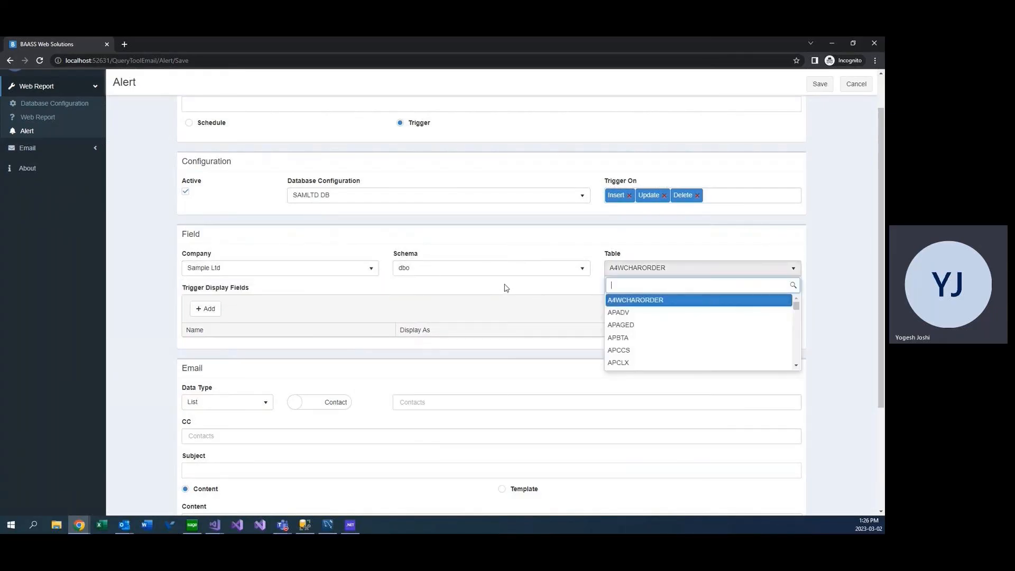
{"action": "left_click", "coordinate": [512, 281]}
{"action": "scroll", "coordinate": [426, 281], "scroll_direction": "down", "scroll_amount": 1}
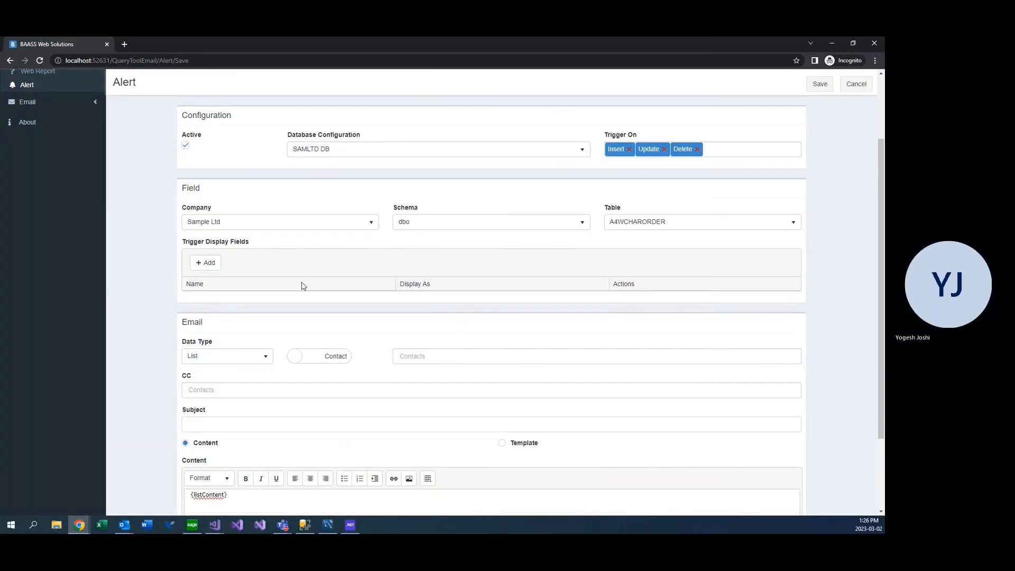
Step: Examine the trigger alert's email settings: contact choices, subject and the {listContent} placeholder in the content
{"action": "scroll", "coordinate": [296, 280], "scroll_direction": "down", "scroll_amount": 2}
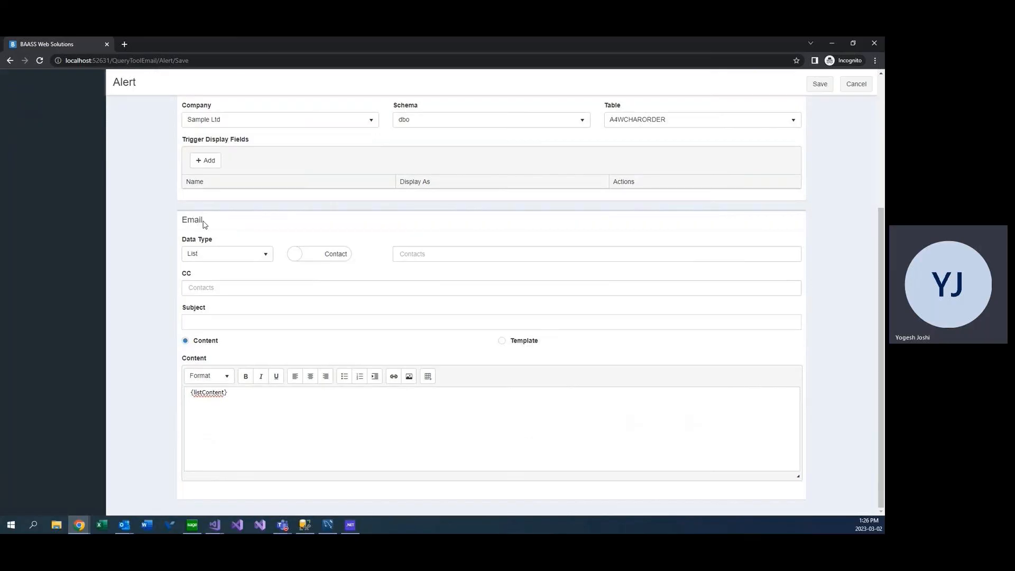
{"action": "left_click", "coordinate": [421, 255]}
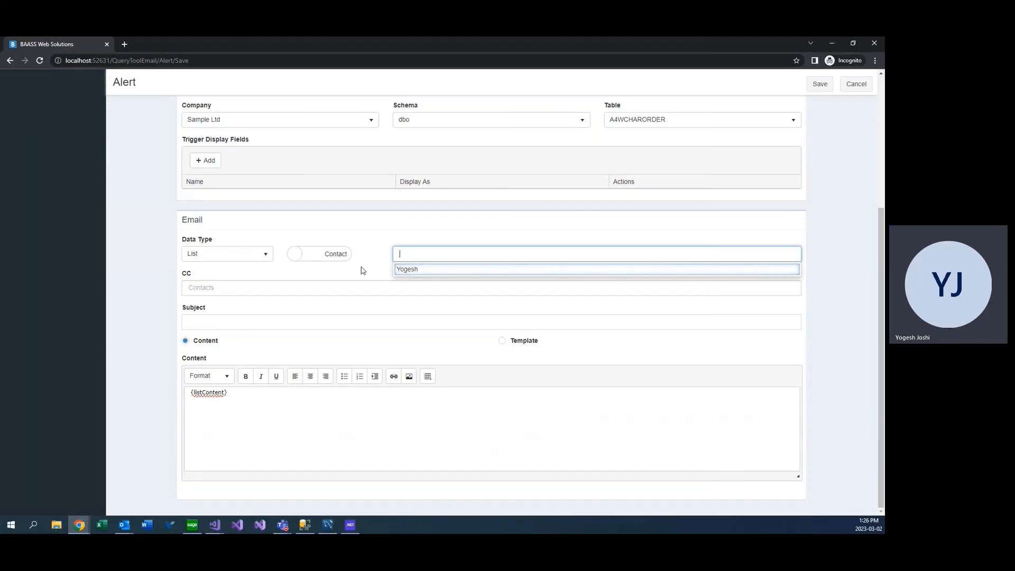
{"action": "left_click", "coordinate": [233, 321]}
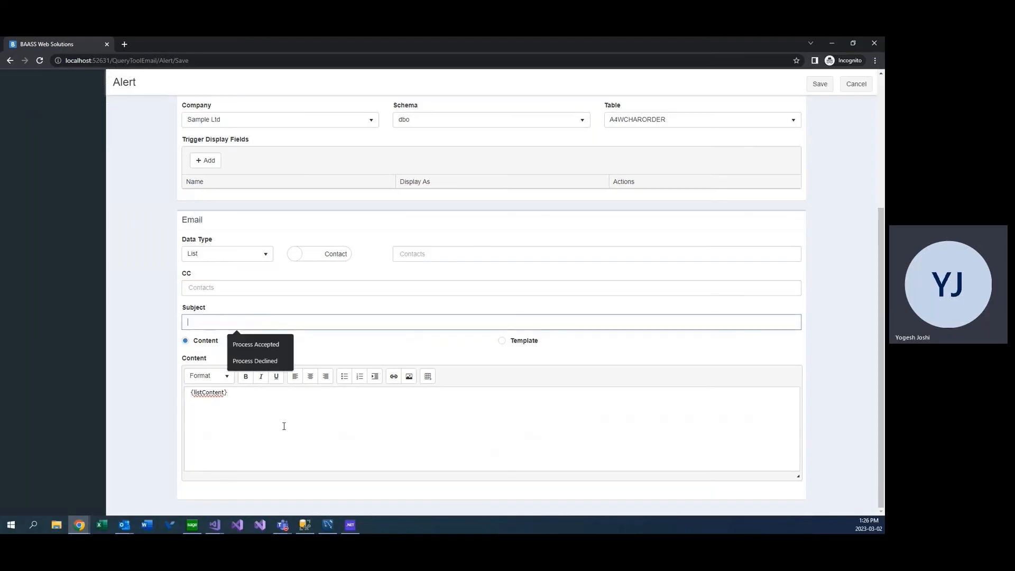
{"action": "left_click_drag", "start_coordinate": [244, 395], "coordinate": [177, 393]}
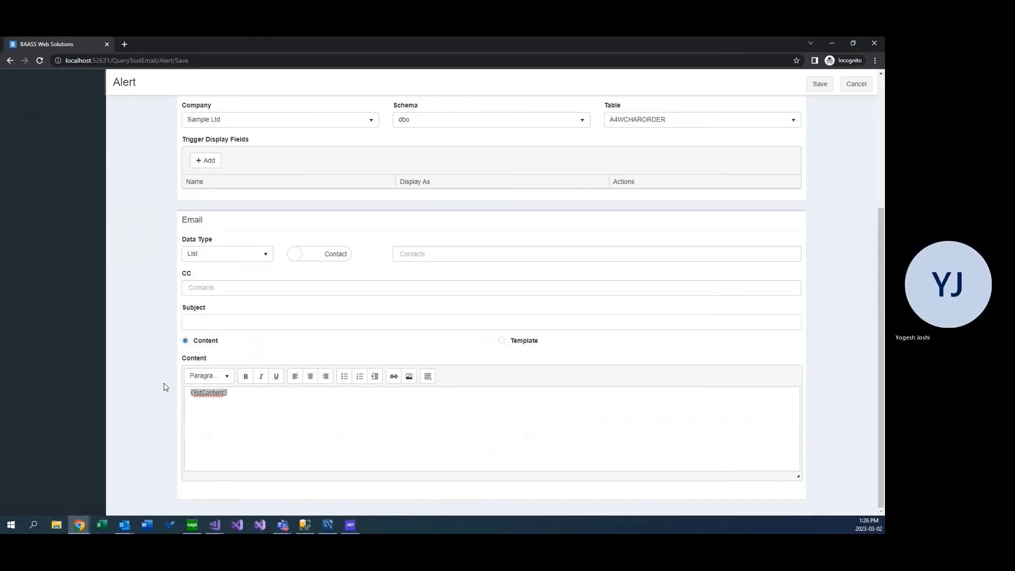
Step: Bring up the Vendor Alert email, examine its action column, vendor row and introductory text, and minimize the message
{"action": "left_click", "coordinate": [124, 525]}
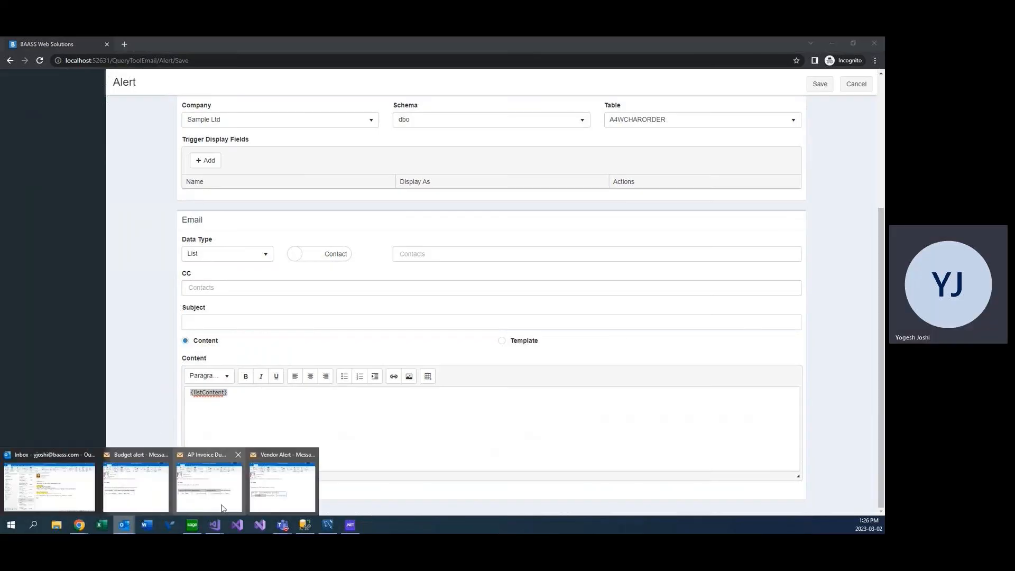
{"action": "left_click", "coordinate": [283, 491]}
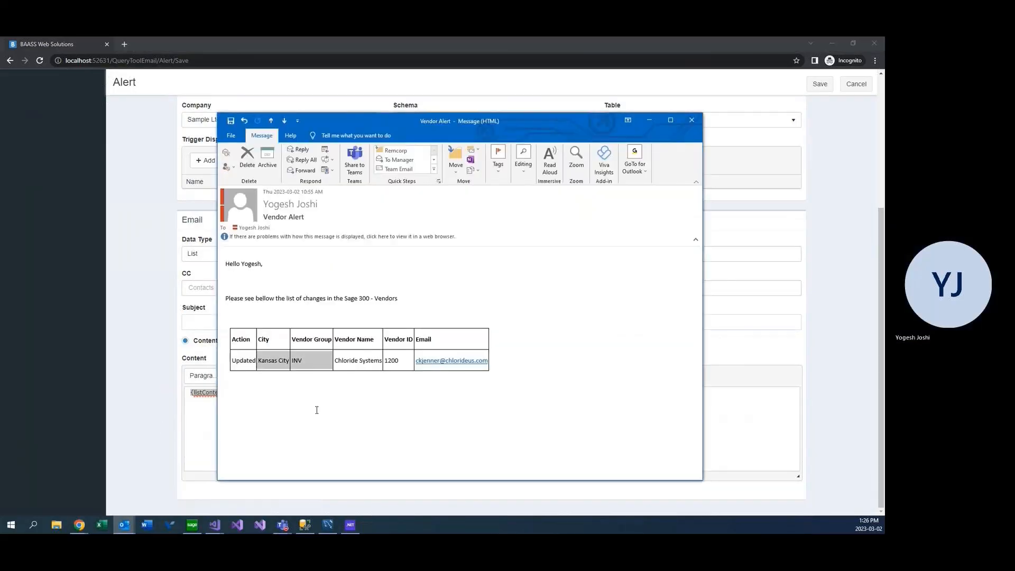
{"action": "left_click", "coordinate": [366, 353]}
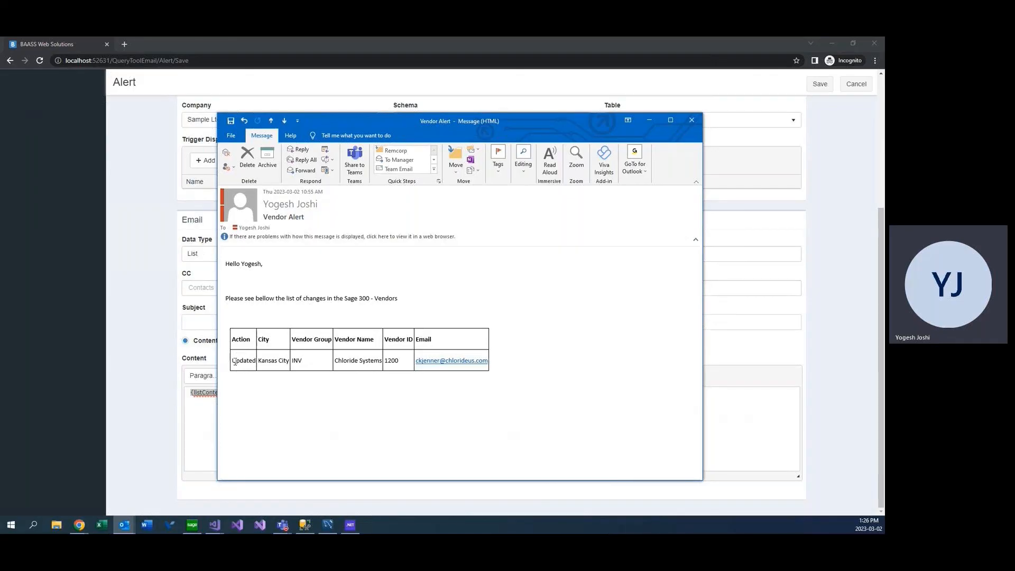
{"action": "left_click_drag", "start_coordinate": [232, 363], "coordinate": [261, 362]}
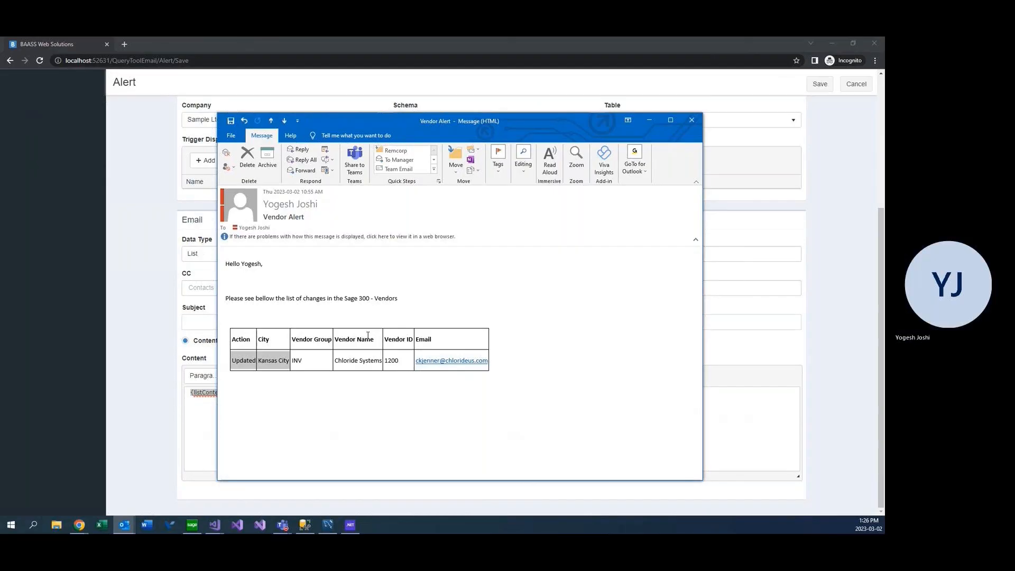
{"action": "left_click_drag", "start_coordinate": [422, 299], "coordinate": [214, 270]}
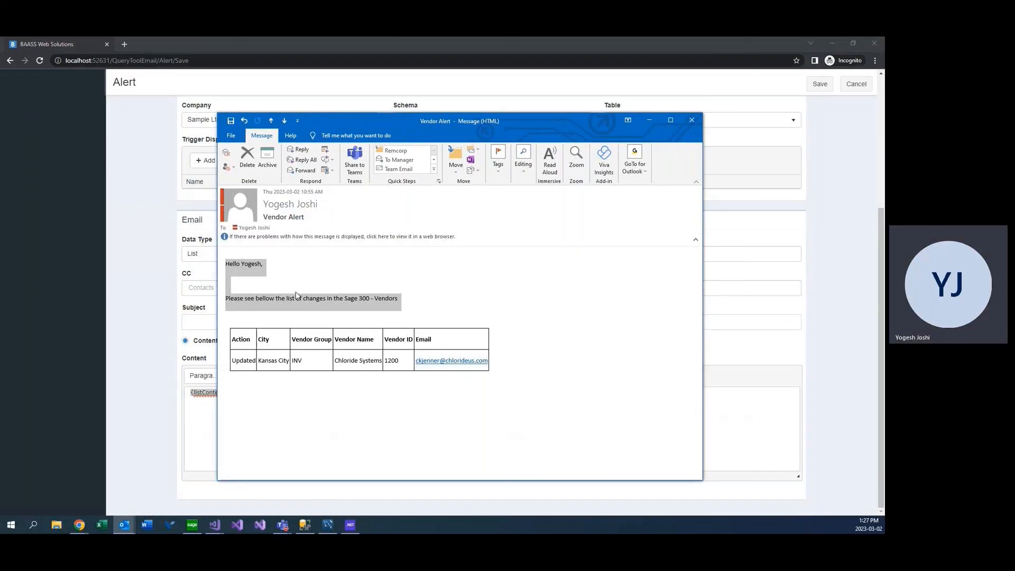
{"action": "left_click", "coordinate": [650, 118]}
{"action": "scroll", "coordinate": [148, 331], "scroll_direction": "up", "scroll_amount": 5}
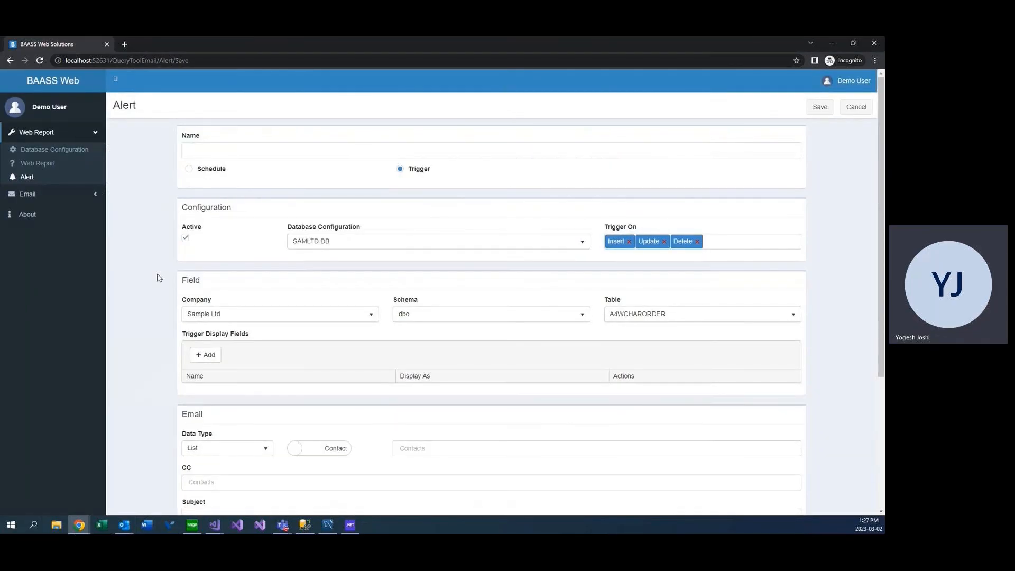
Step: Pause the alerts demo video and switch to the PowerPoint slide show at the Q & A slide
{"action": "mouse_move", "coordinate": [498, 324]}
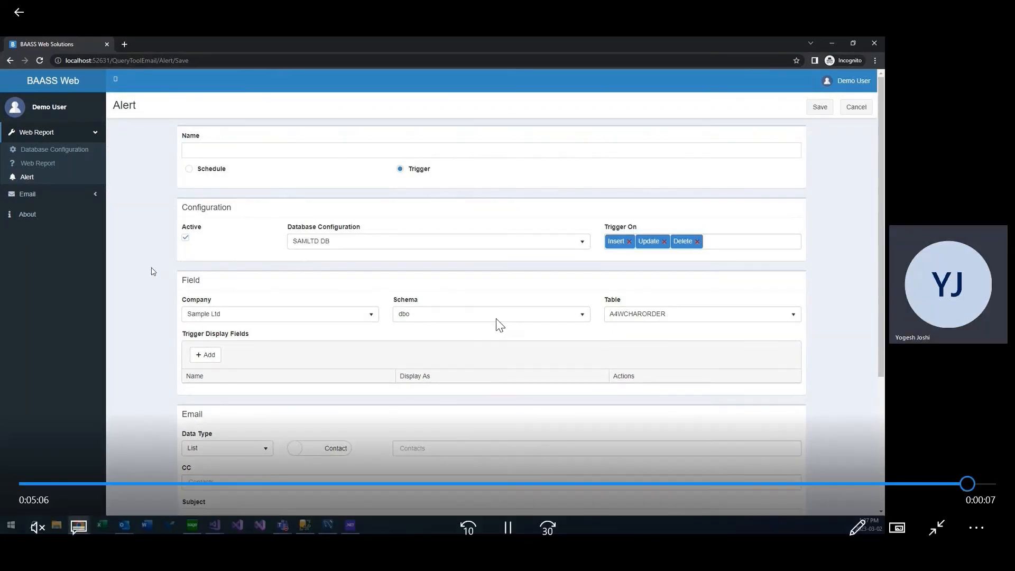
{"action": "left_click", "coordinate": [508, 528]}
{"action": "key", "text": "alt+Tab"}
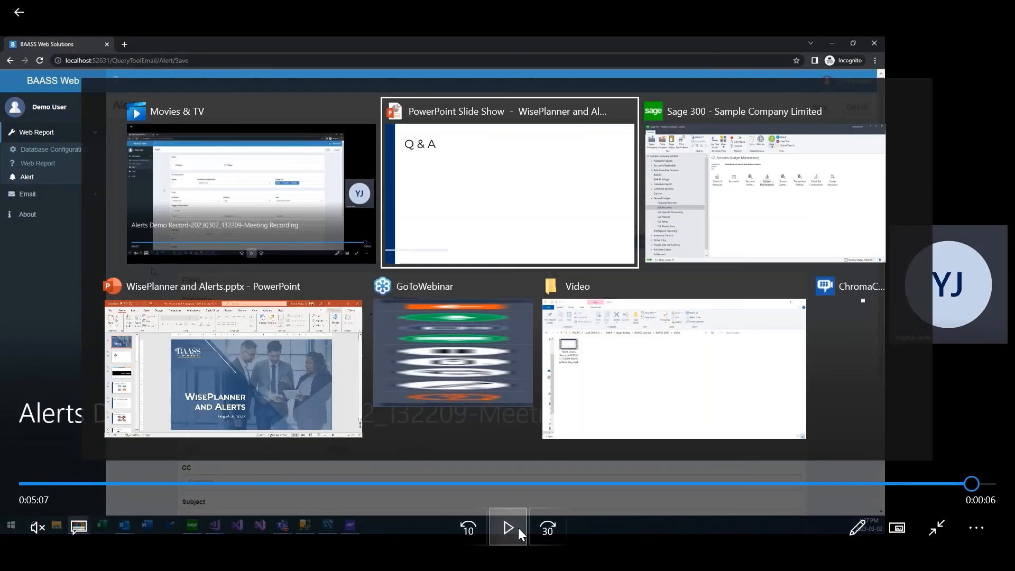